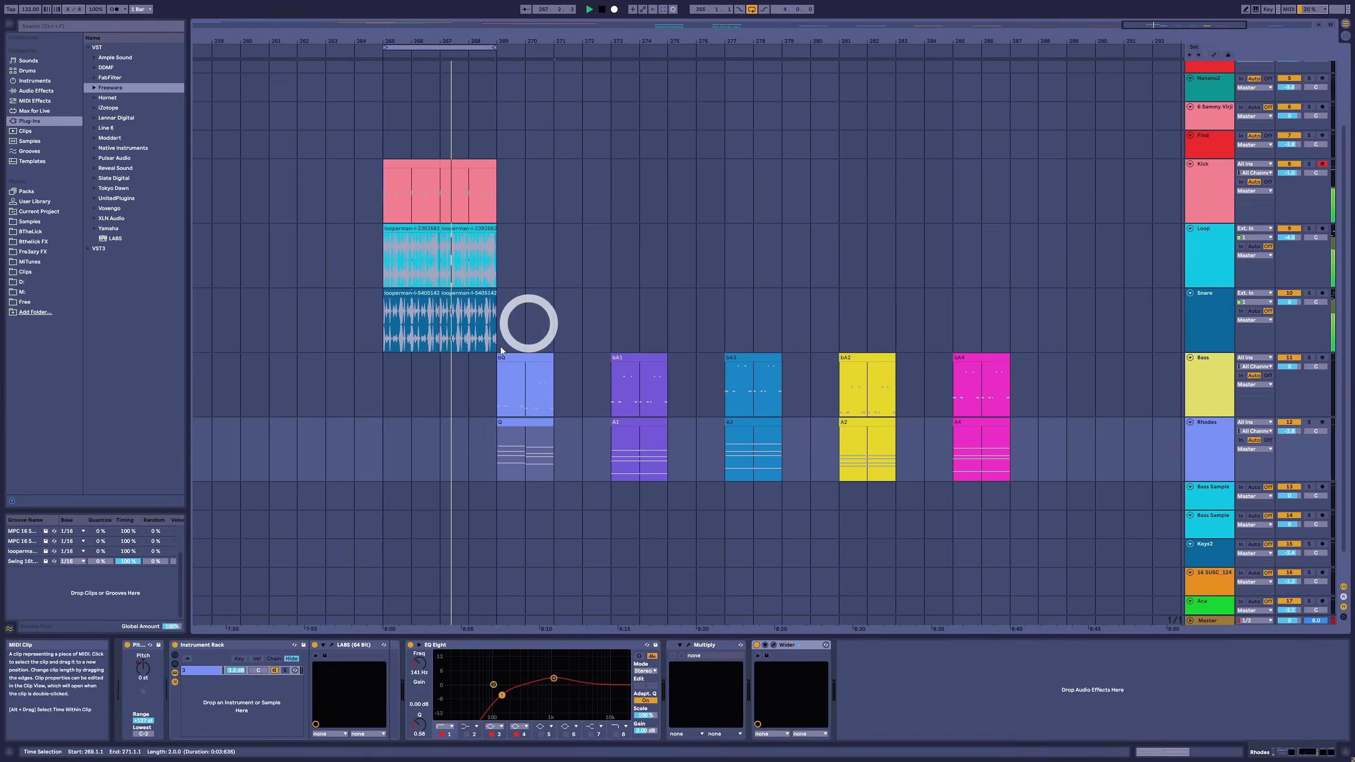
Step: Move the question-chord clips bQ and Q on the Bass and Rhodes tracks to bar 265, under the start of the drum loops
{"action": "left_click", "coordinate": [515, 360]}
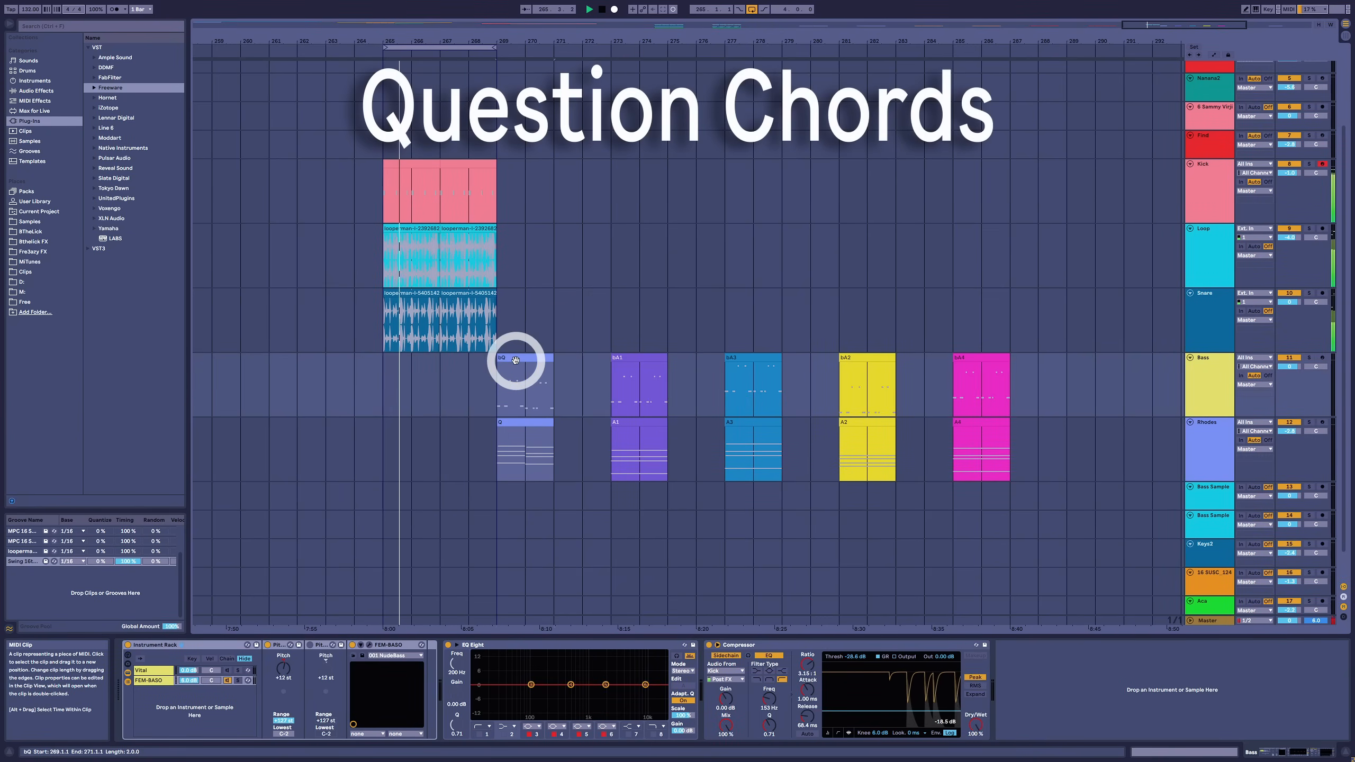
{"action": "left_click", "coordinate": [516, 425]}
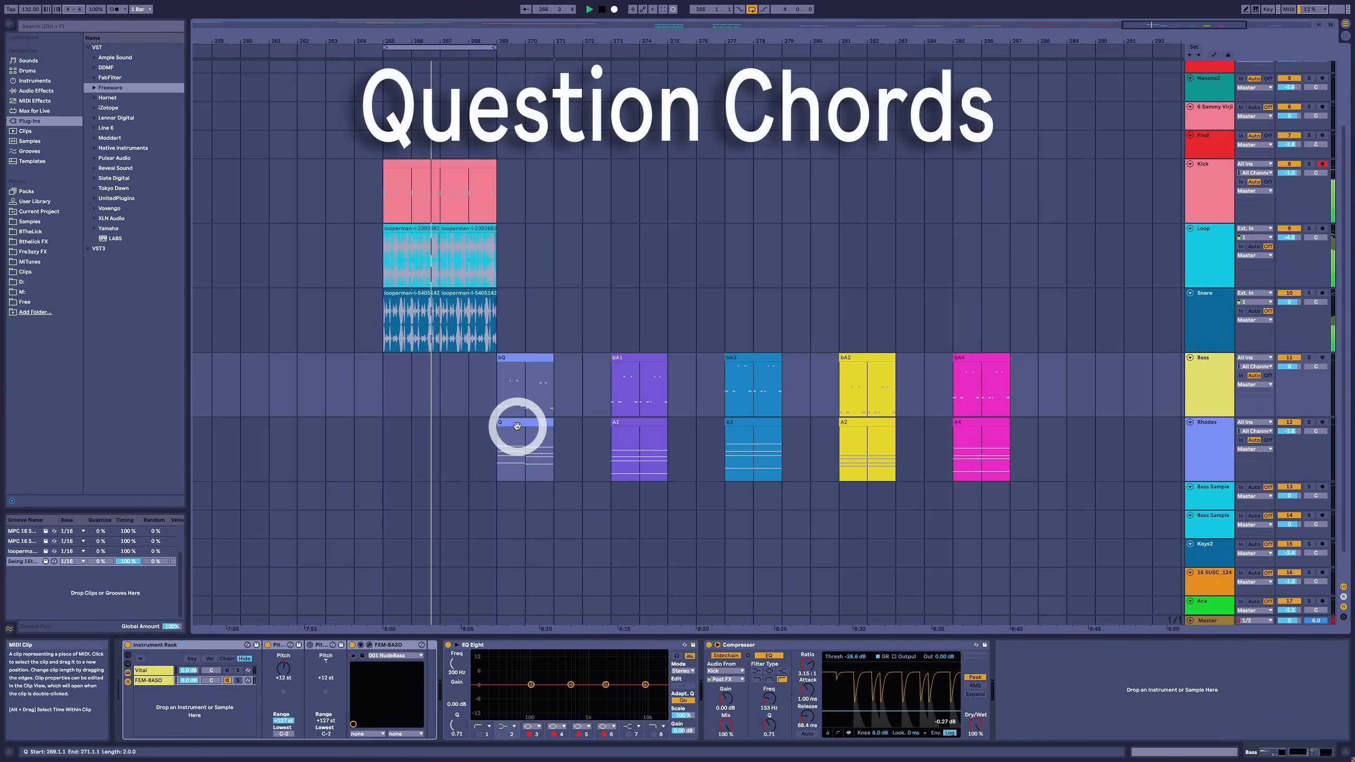
{"action": "left_click", "coordinate": [546, 357]}
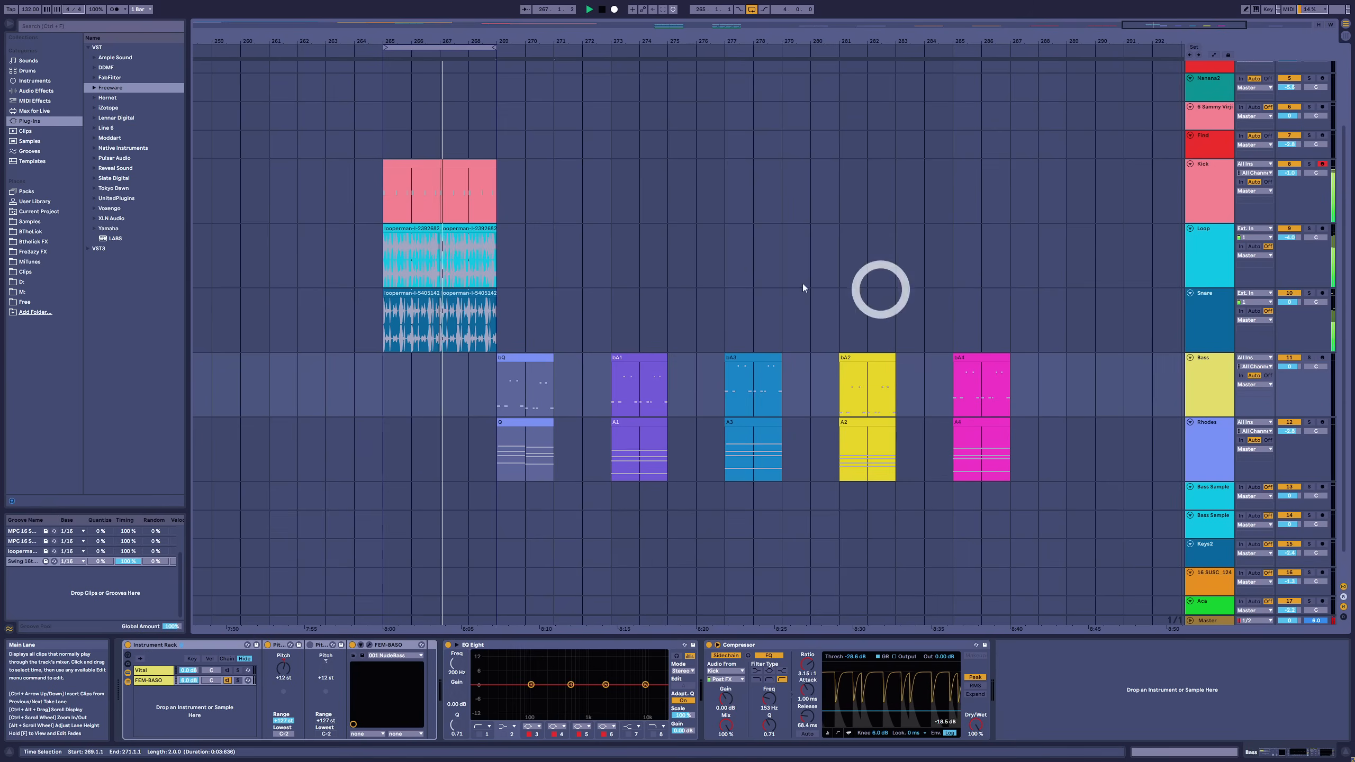
{"action": "left_click", "coordinate": [532, 430]}
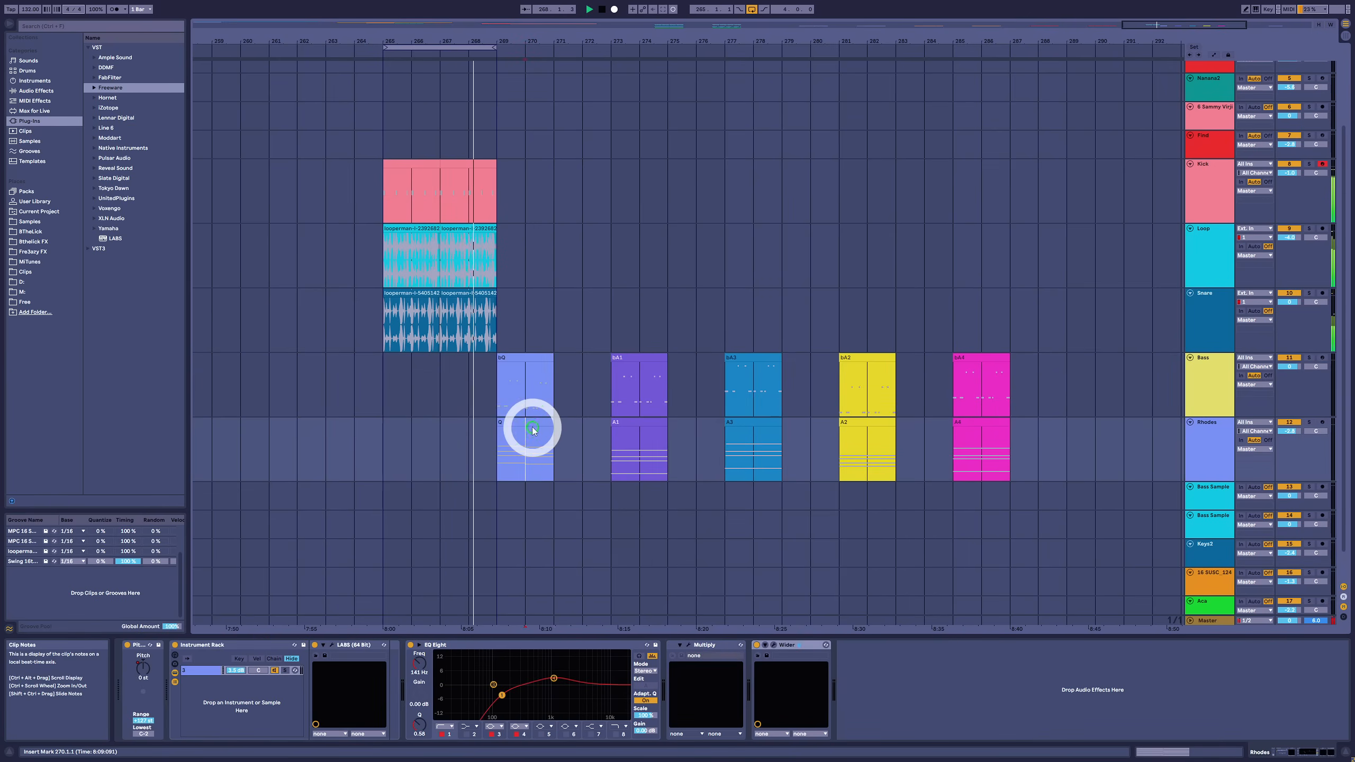
{"action": "left_click", "coordinate": [520, 359]}
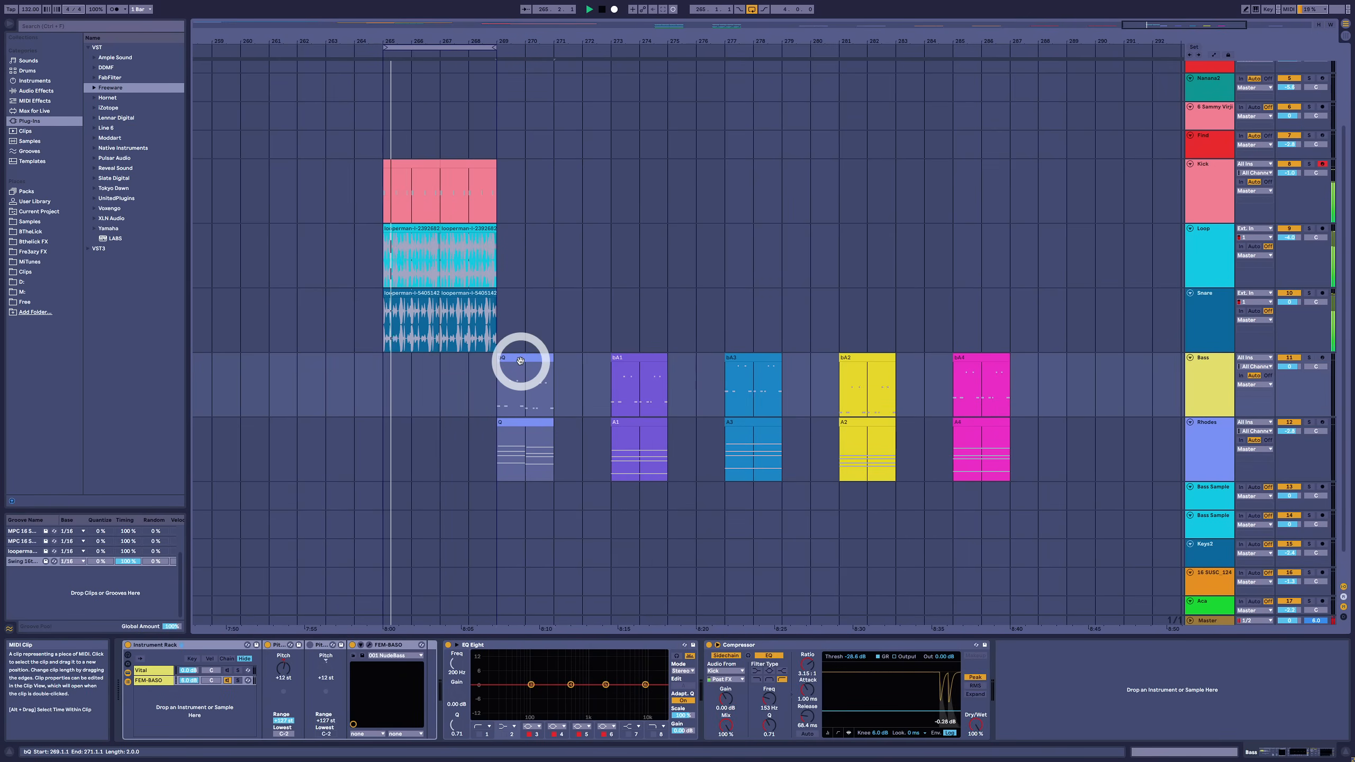
{"action": "left_click_drag", "start_coordinate": [520, 360], "coordinate": [406, 358]}
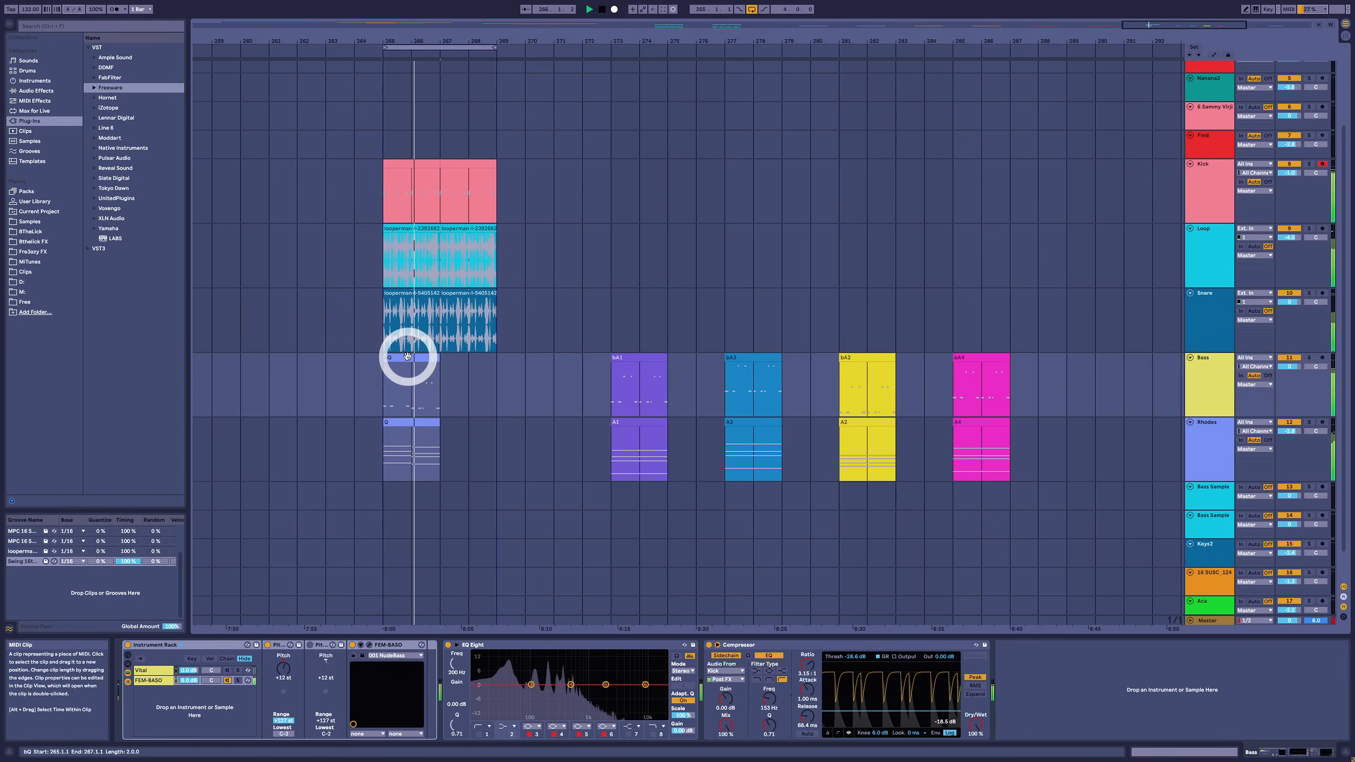
Step: Try the purple A1 answer-chord clips from Bass and Rhodes at bar 267 after the question chords, and undo the placement
{"action": "left_click", "coordinate": [645, 421]}
{"action": "left_click", "coordinate": [645, 361]}
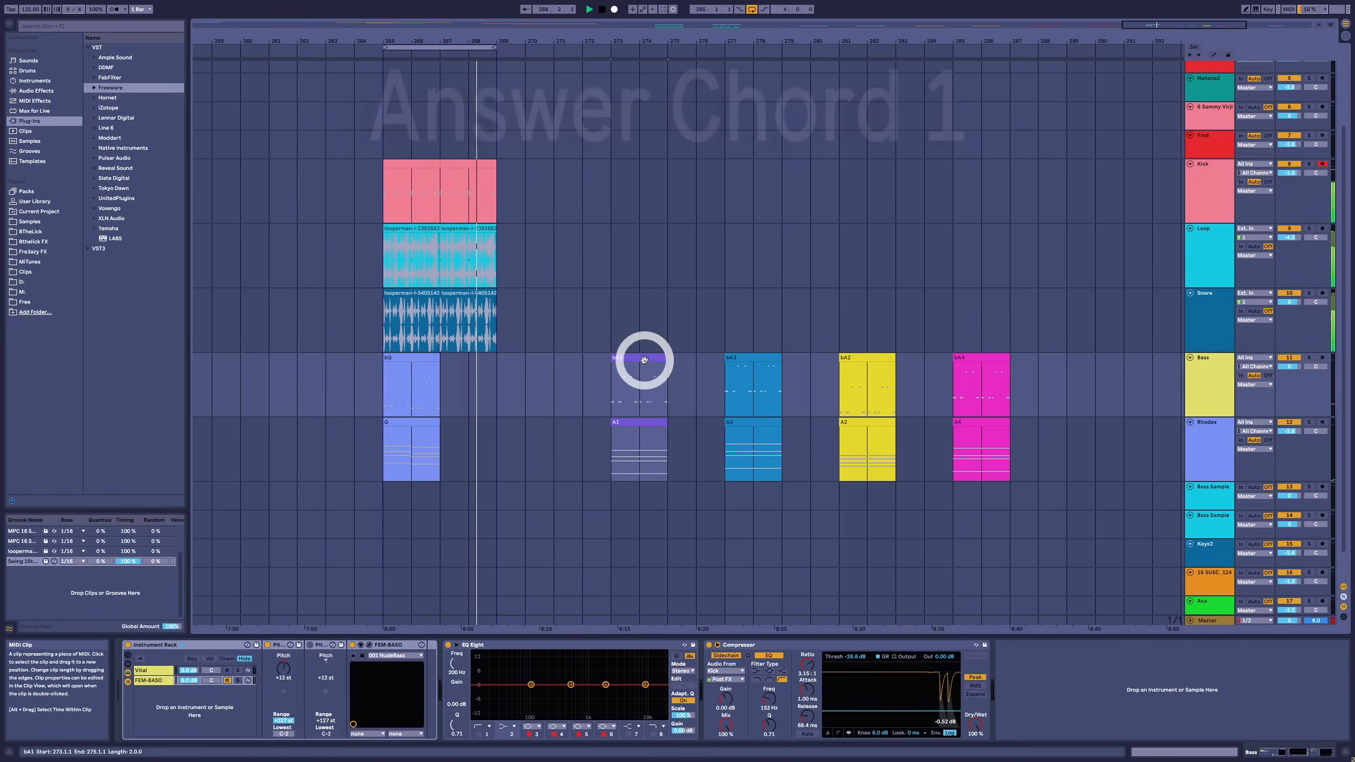
{"action": "left_click_drag", "start_coordinate": [644, 360], "coordinate": [474, 368]}
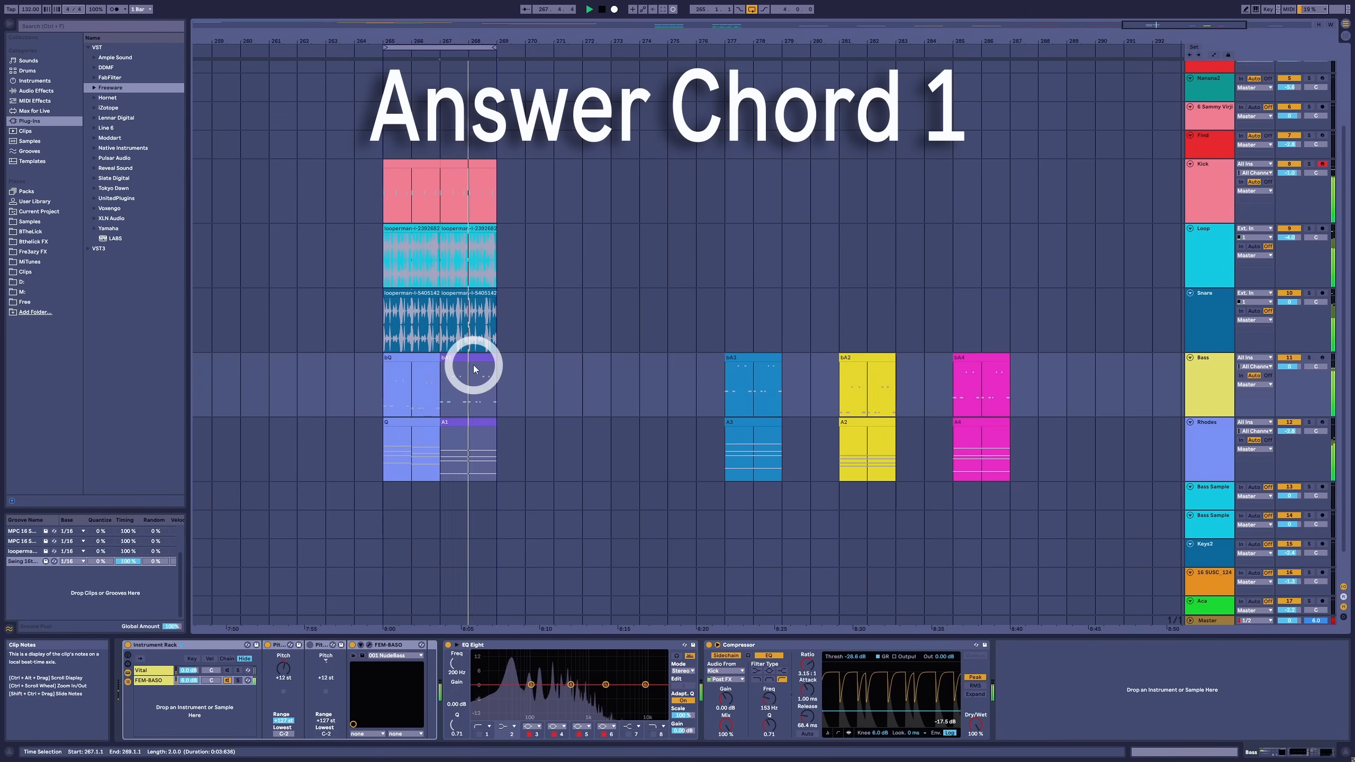
{"action": "key", "text": "ctrl+z"}
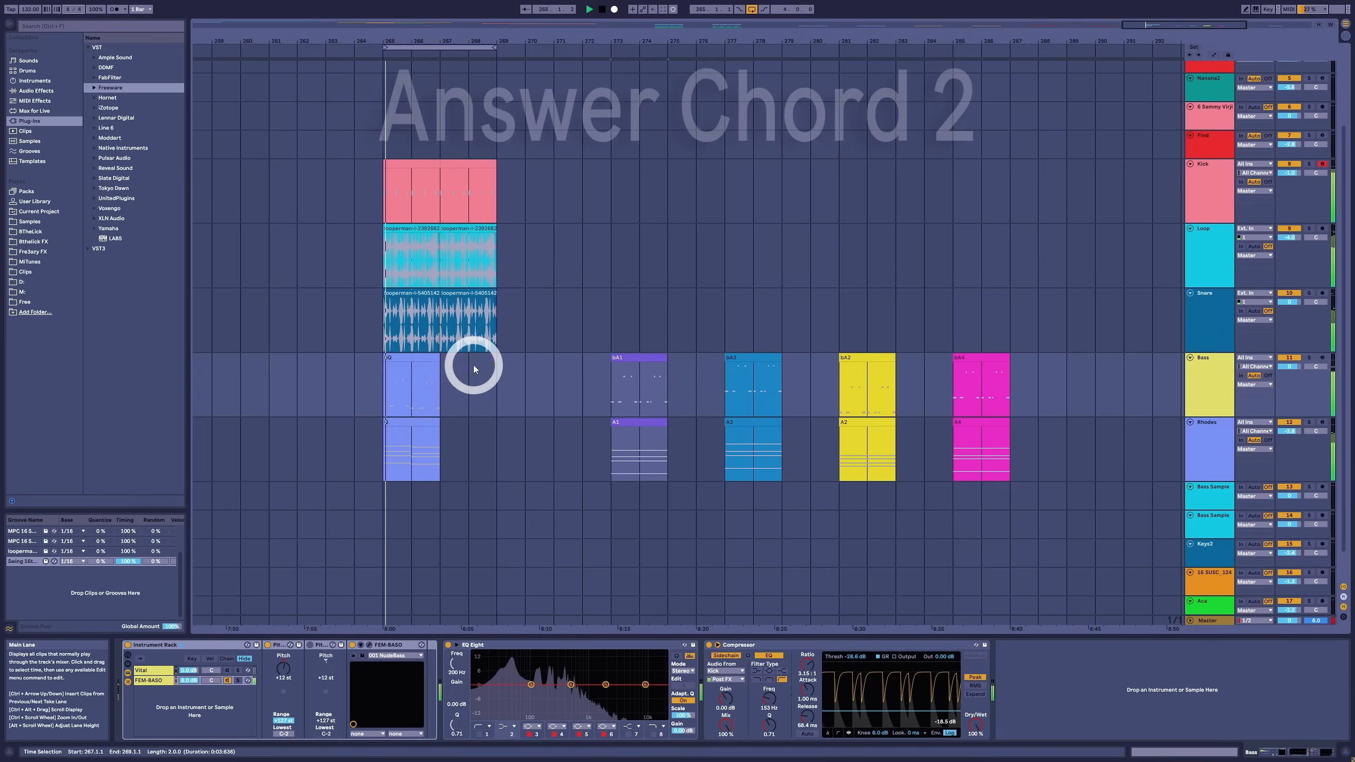
Step: Try the blue answer-chord clips from Bass and Rhodes at bar 267 after the question chords, and undo the placement
{"action": "left_click", "coordinate": [744, 422]}
{"action": "left_click", "coordinate": [751, 358], "text": "shift"}
{"action": "left_click_drag", "start_coordinate": [753, 359], "coordinate": [463, 372]}
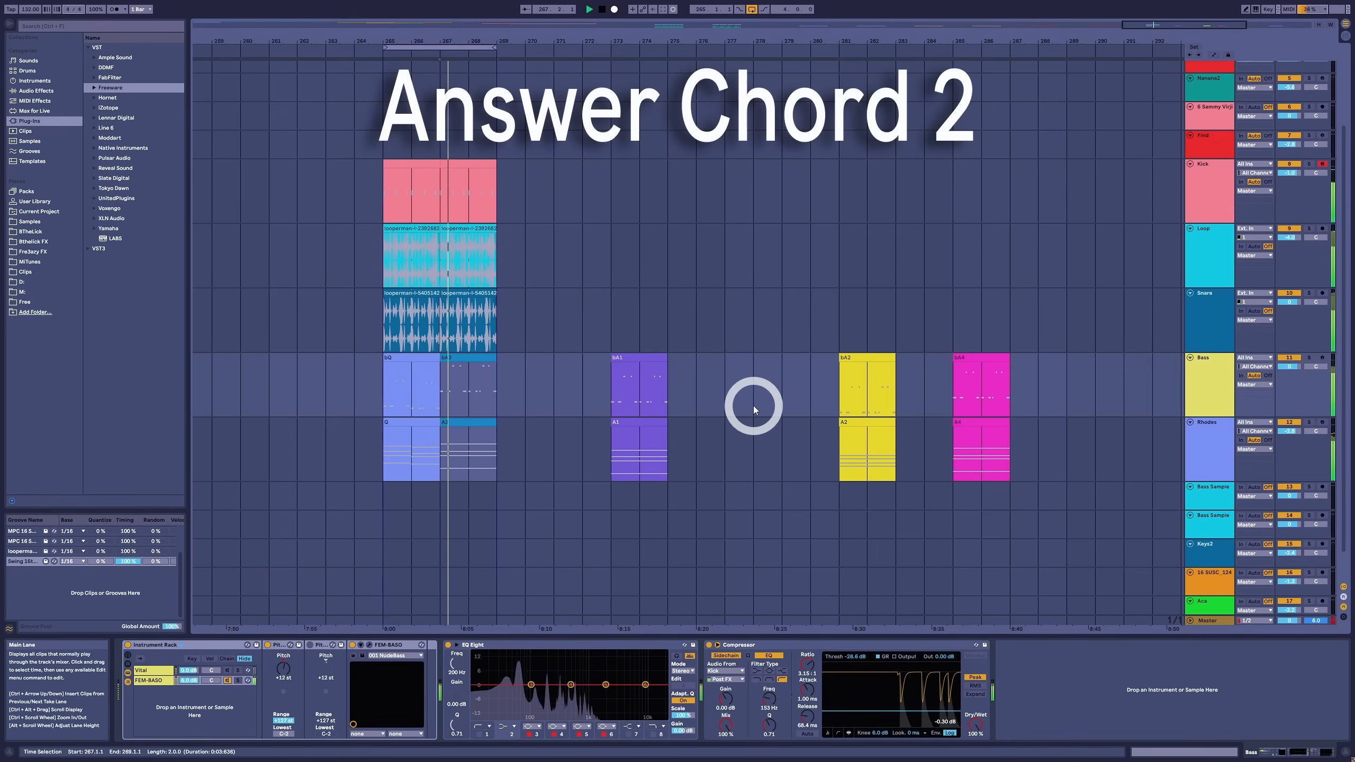
{"action": "left_click", "coordinate": [637, 404]}
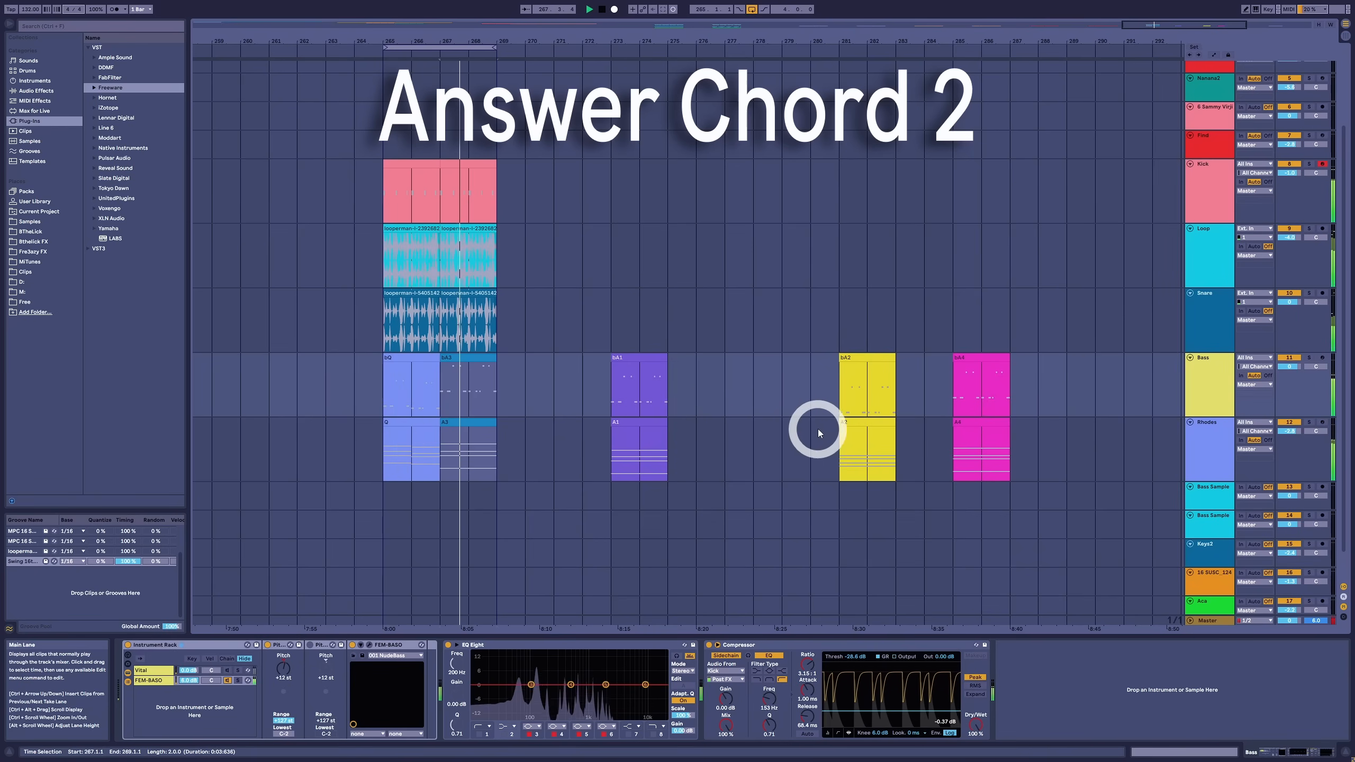
{"action": "key", "text": "ctrl+z"}
Step: Try the yellow A2 answer-chord clips from Bass and Rhodes at bar 267 after the question chords
{"action": "left_click", "coordinate": [865, 421]}
{"action": "left_click", "coordinate": [864, 358], "text": "shift"}
{"action": "left_click_drag", "start_coordinate": [865, 358], "coordinate": [466, 360]}
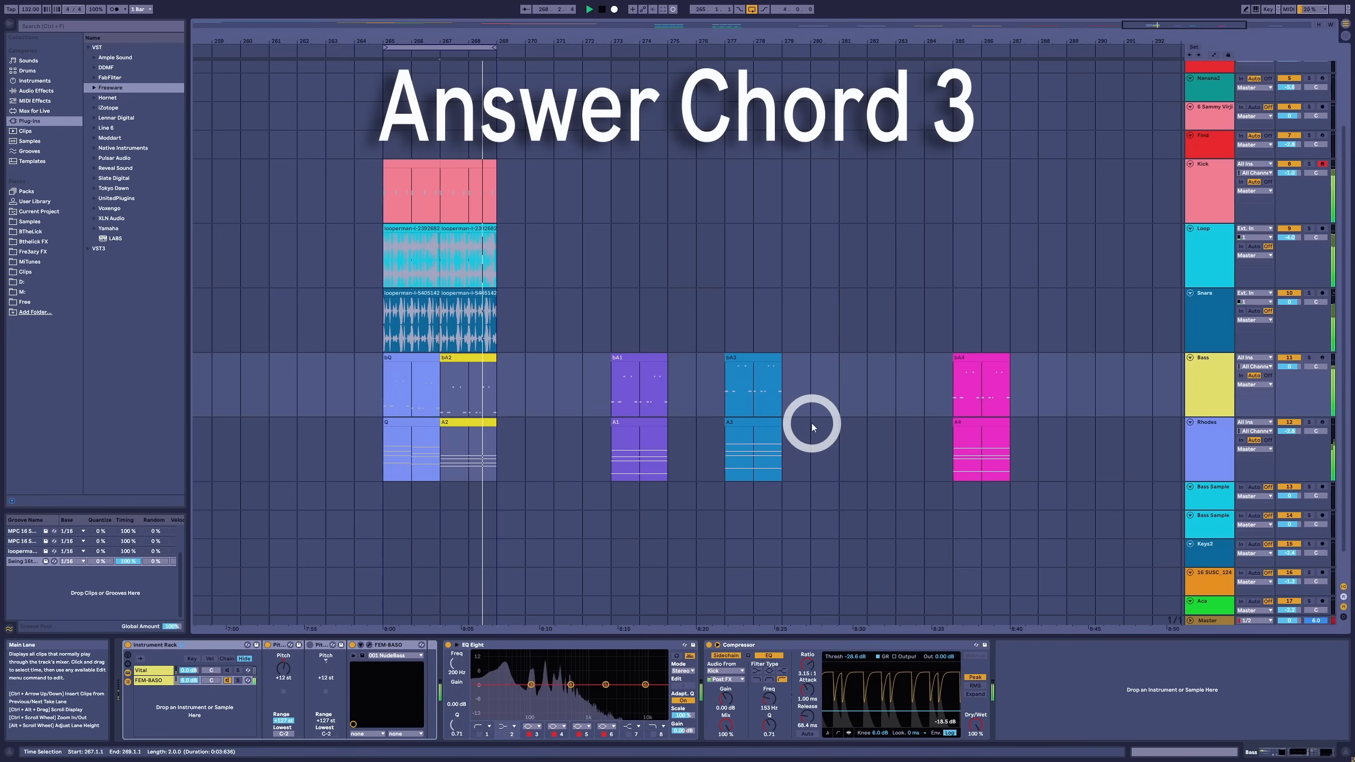
Step: Place the pink A4 answer-chord clips from Bass and Rhodes at bar 267 after the question chords, and stop playback
{"action": "left_click", "coordinate": [984, 419]}
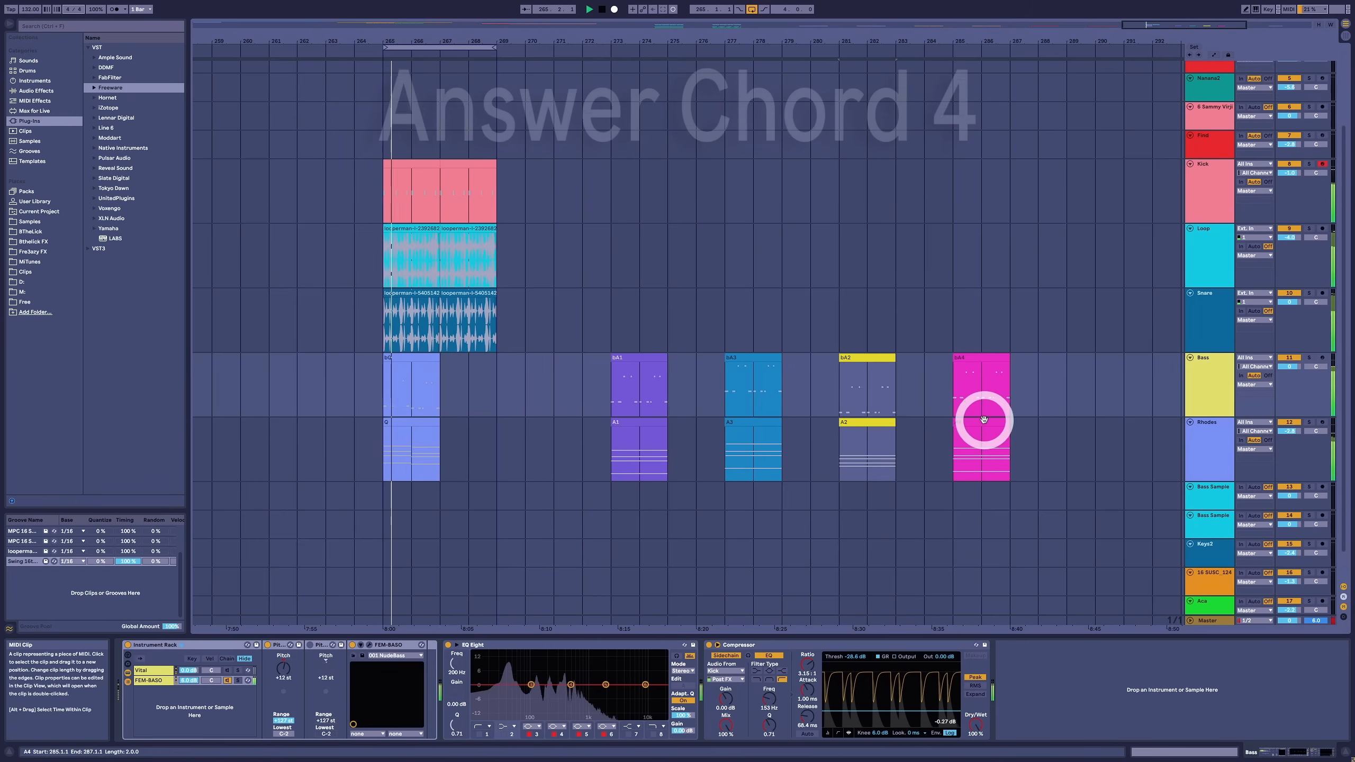
{"action": "left_click_drag", "start_coordinate": [983, 420], "coordinate": [464, 358]}
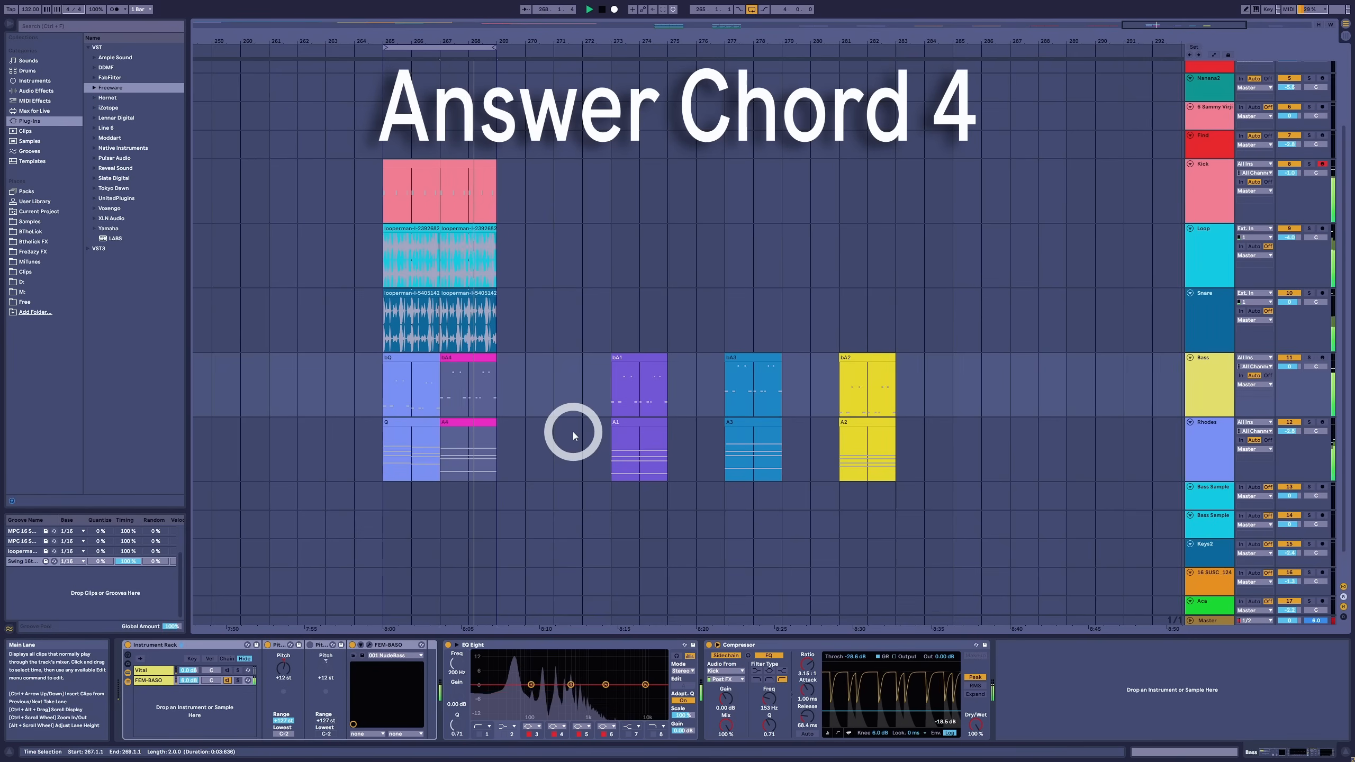
{"action": "key", "text": "ctrl+z"}
{"action": "key", "text": "space"}
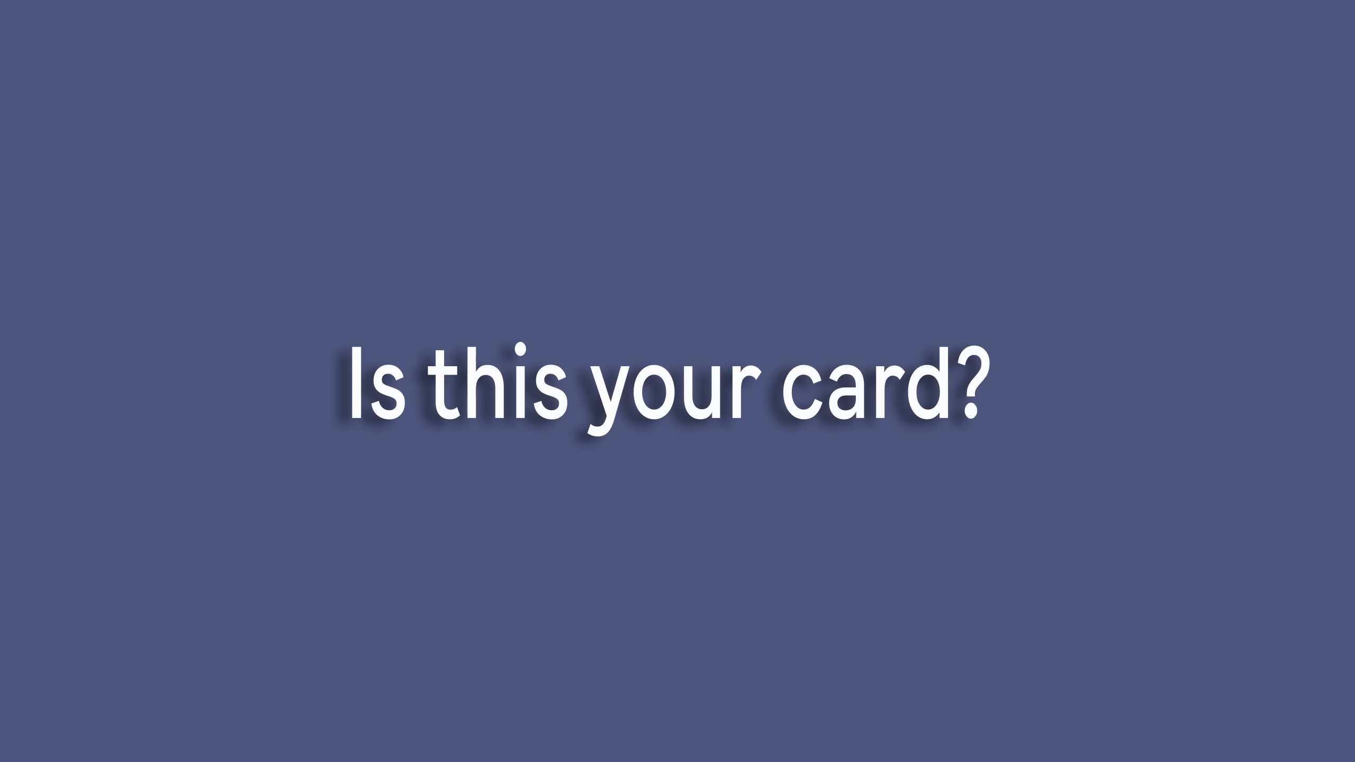
Step: Play the question and answer chord clips on the Rhodes track from bar 293
{"action": "left_click", "coordinate": [931, 372]}
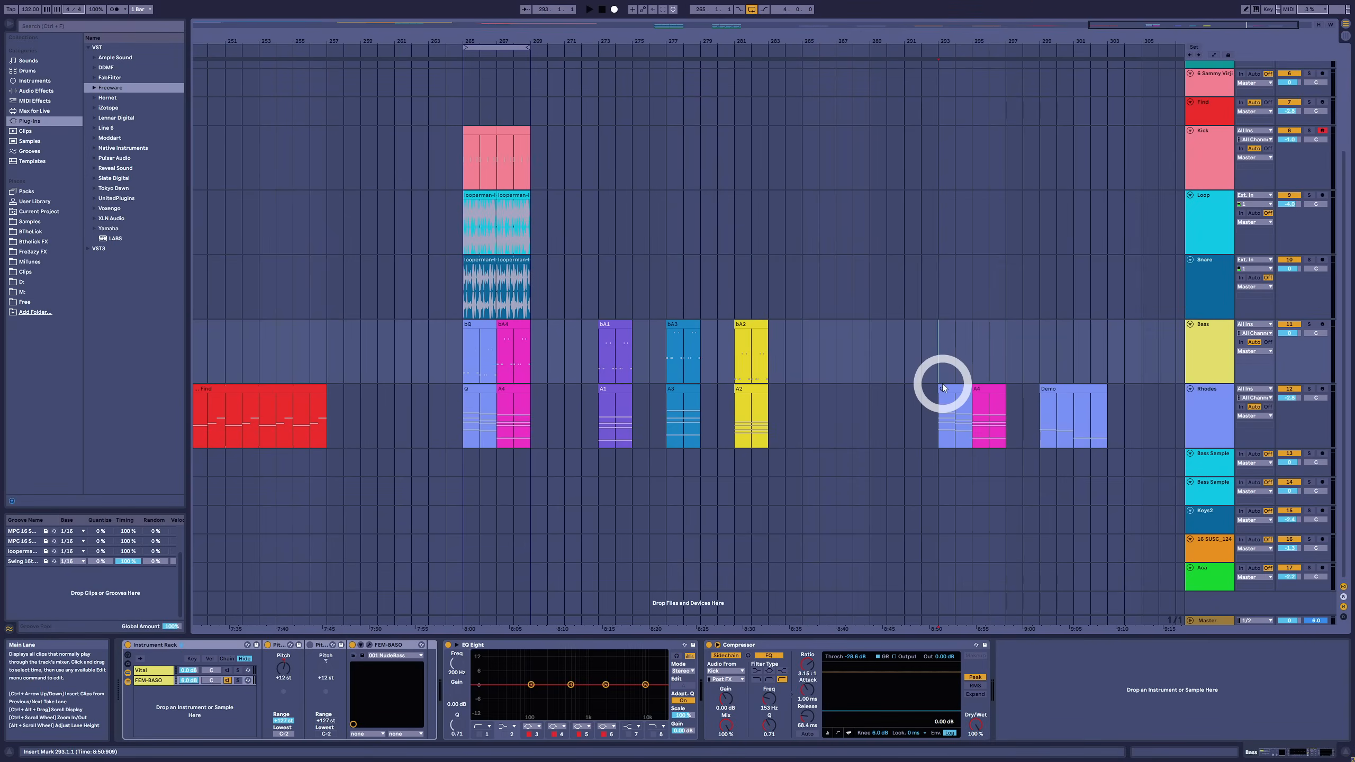
{"action": "left_click", "coordinate": [943, 386]}
{"action": "key", "text": "space"}
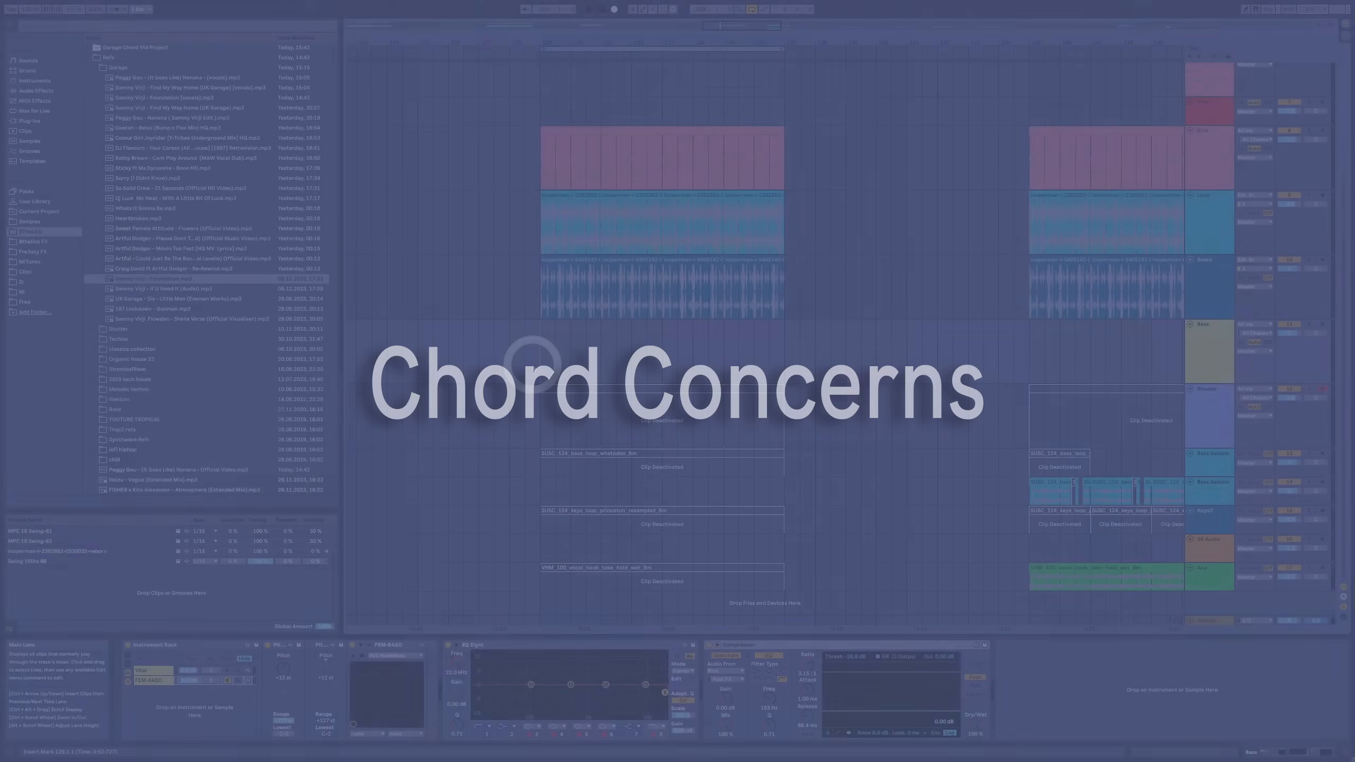
Step: Play the Kick, Loop and Snare drum section from bar 129
{"action": "left_click", "coordinate": [531, 365]}
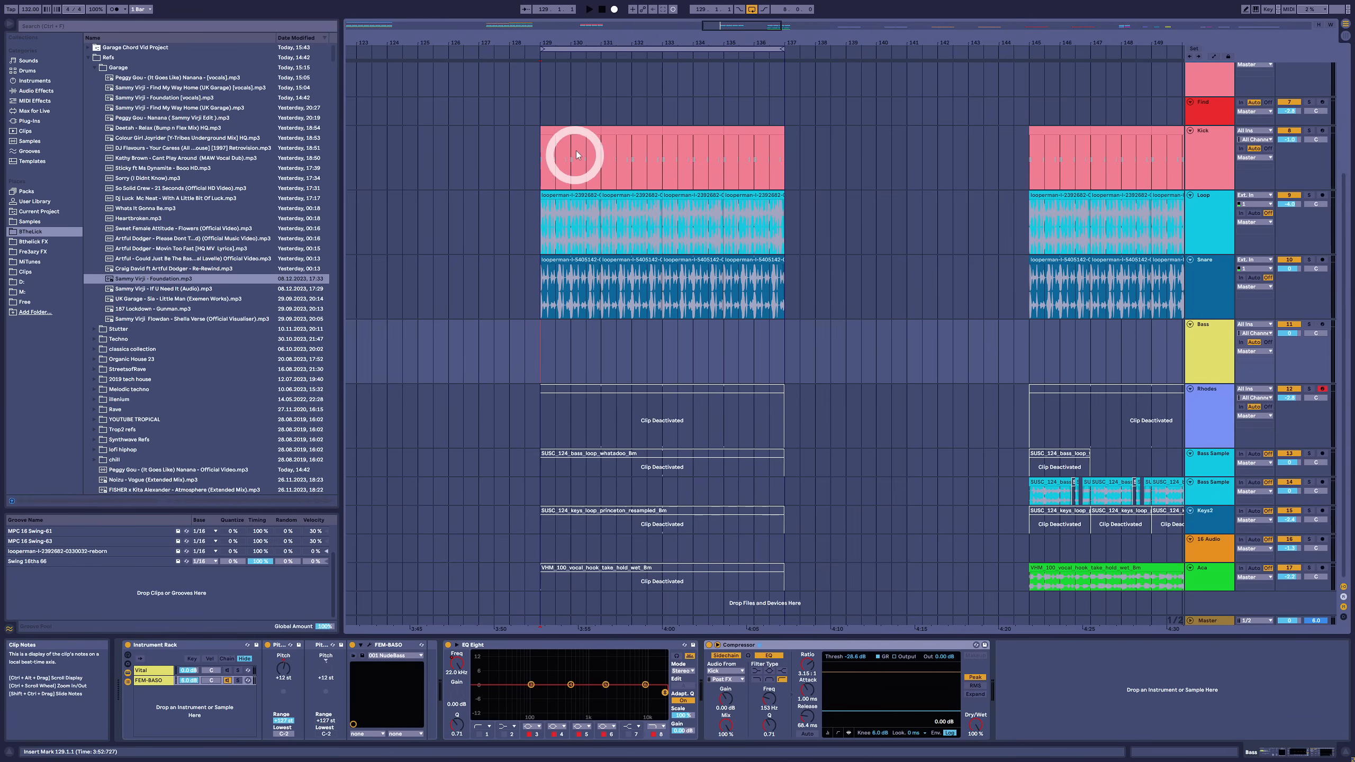
{"action": "left_click", "coordinate": [569, 134]}
{"action": "left_click", "coordinate": [582, 280]}
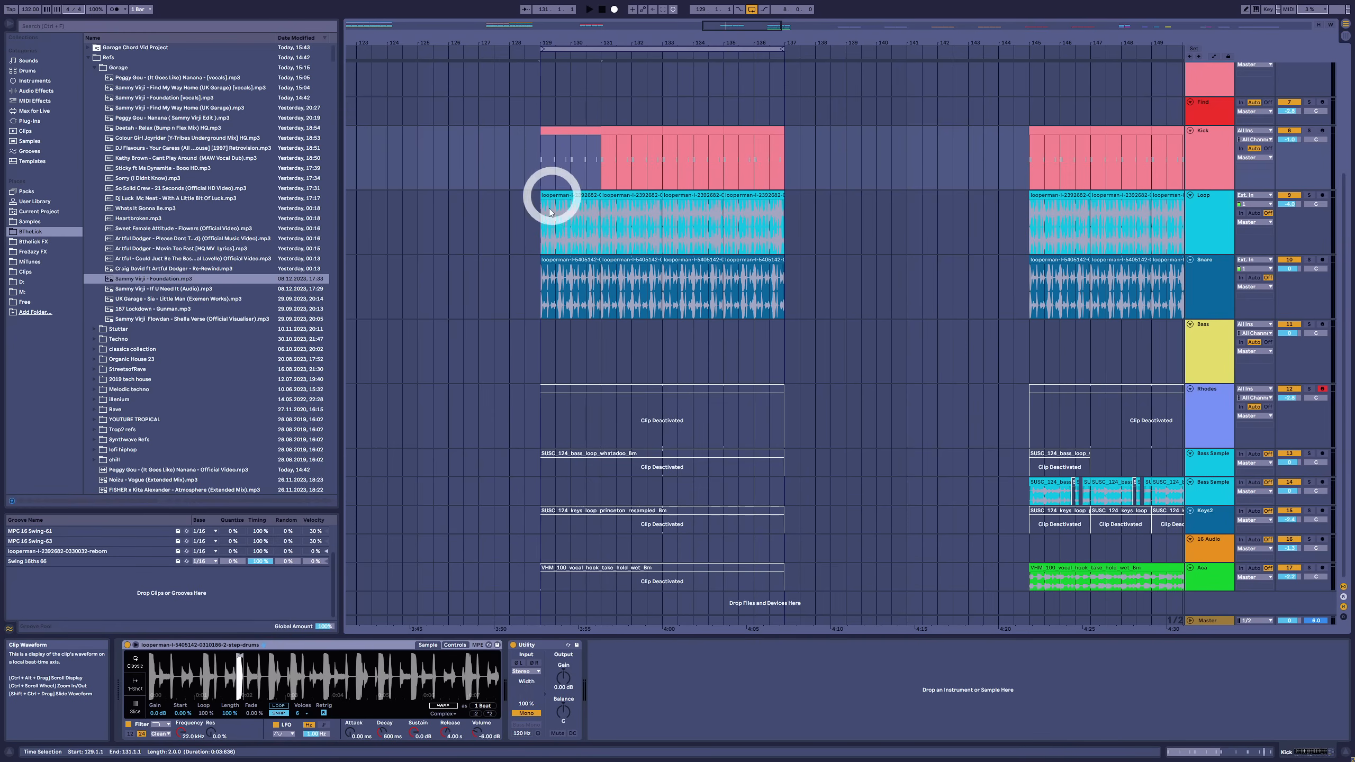
{"action": "key", "text": "space"}
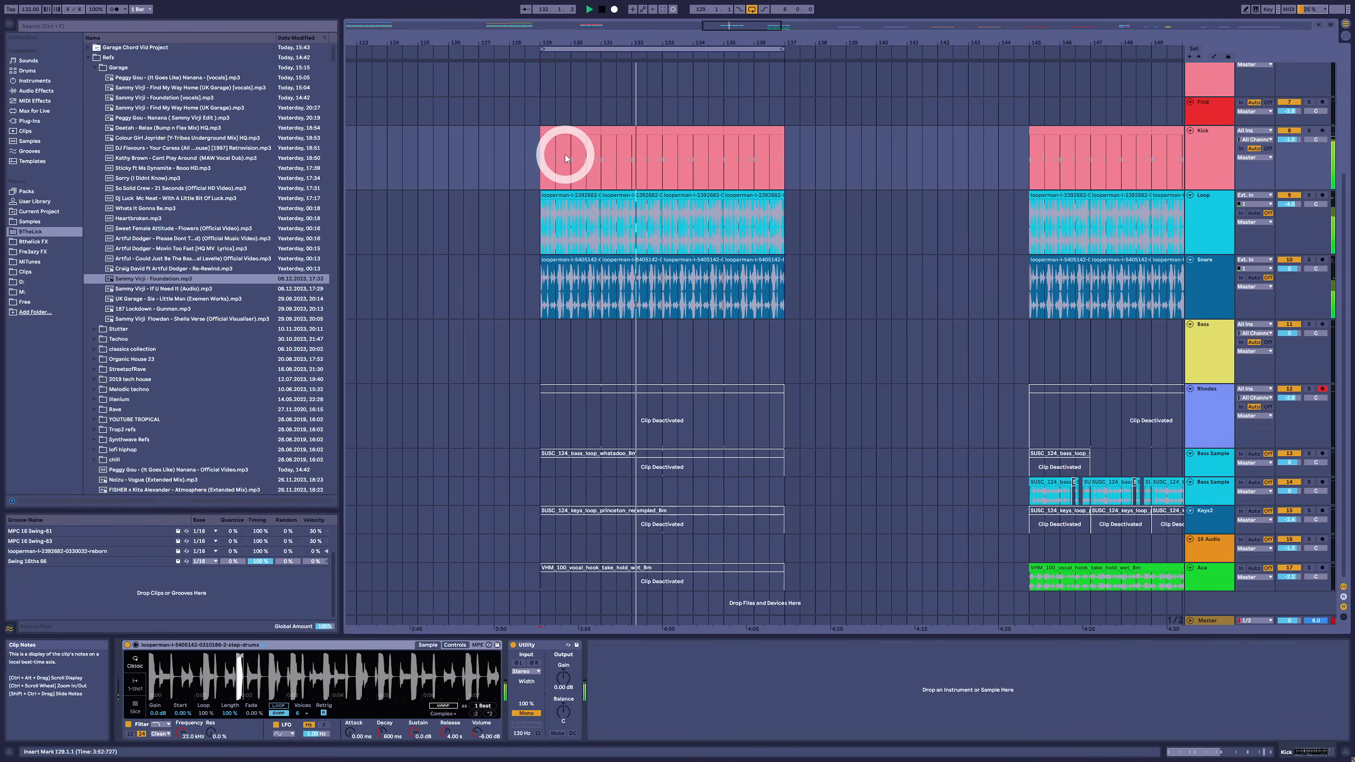
Step: Activate the SUSC_124_keys_loop_princeton_resampled_8m clip at bar 129 on Keys2 and play it with the drums
{"action": "left_click", "coordinate": [596, 514]}
{"action": "left_click", "coordinate": [601, 512]}
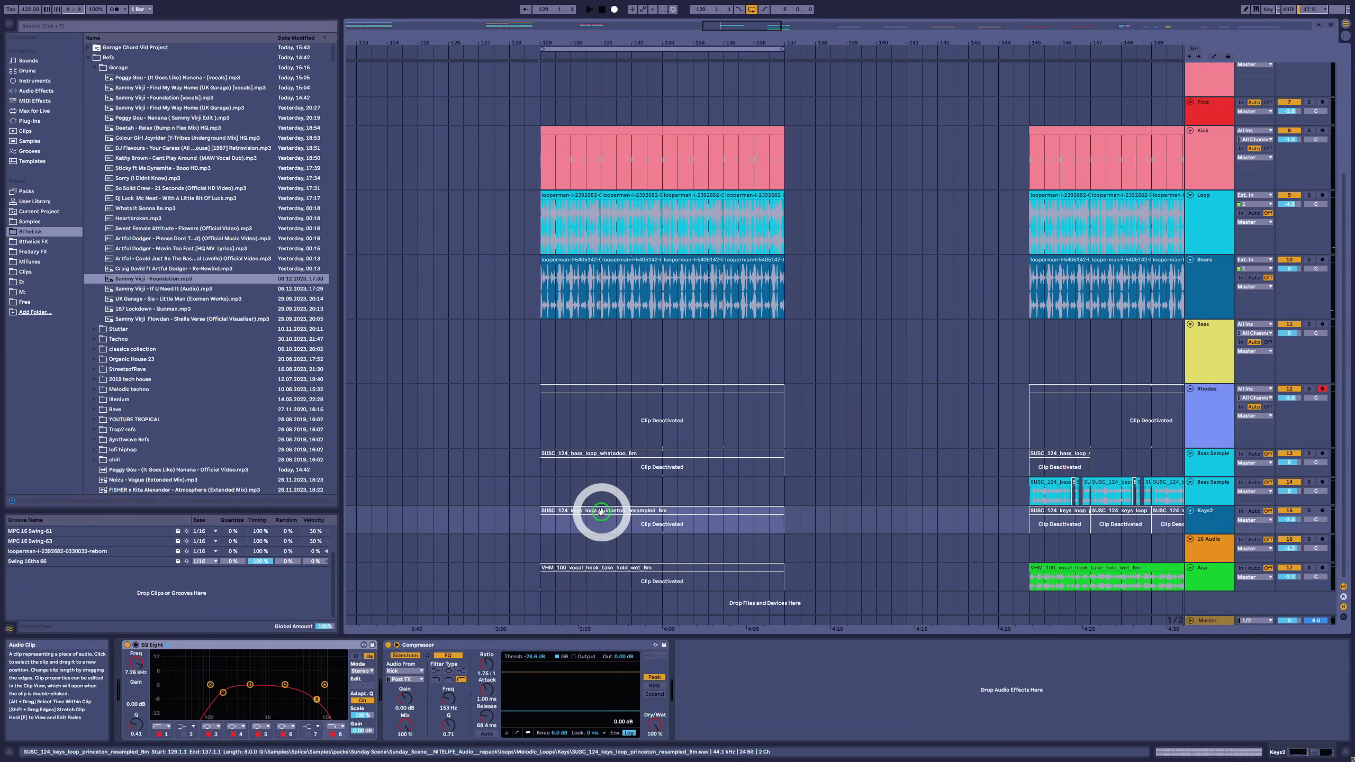
{"action": "key", "text": "0"}
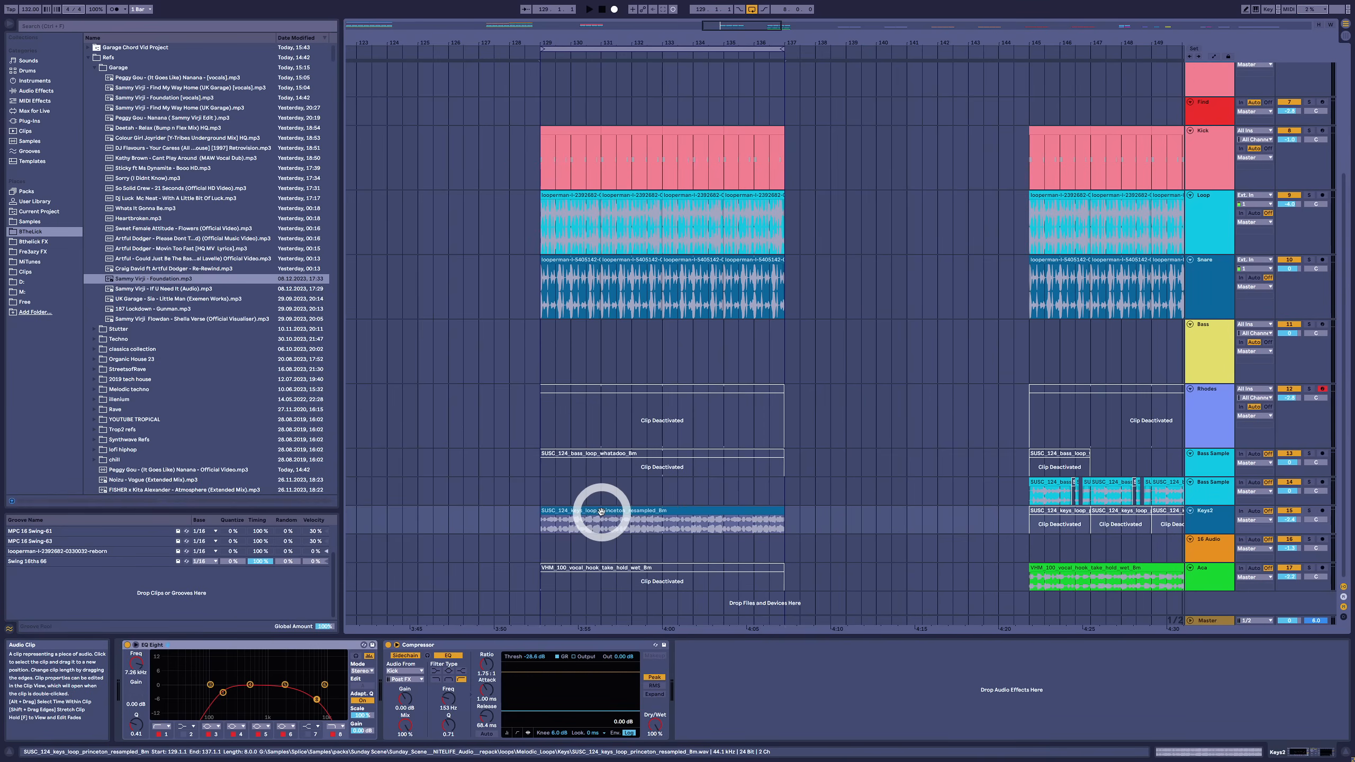
{"action": "key", "text": "space"}
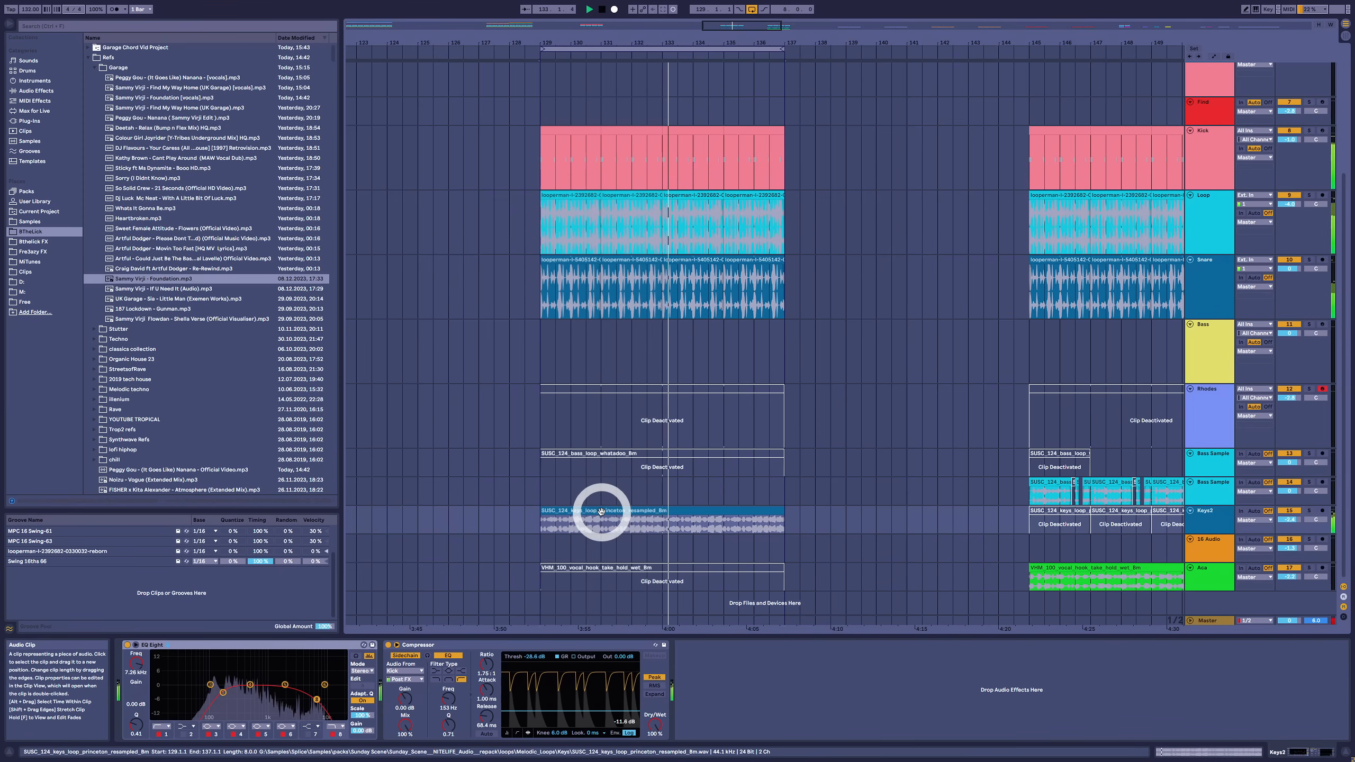
Step: Activate the SUSC_124_bass_loop_whatadoo_8m clip and the VHM_100_vocal_hook_take_hold_wet_8m clip at bar 129
{"action": "left_click", "coordinate": [610, 451]}
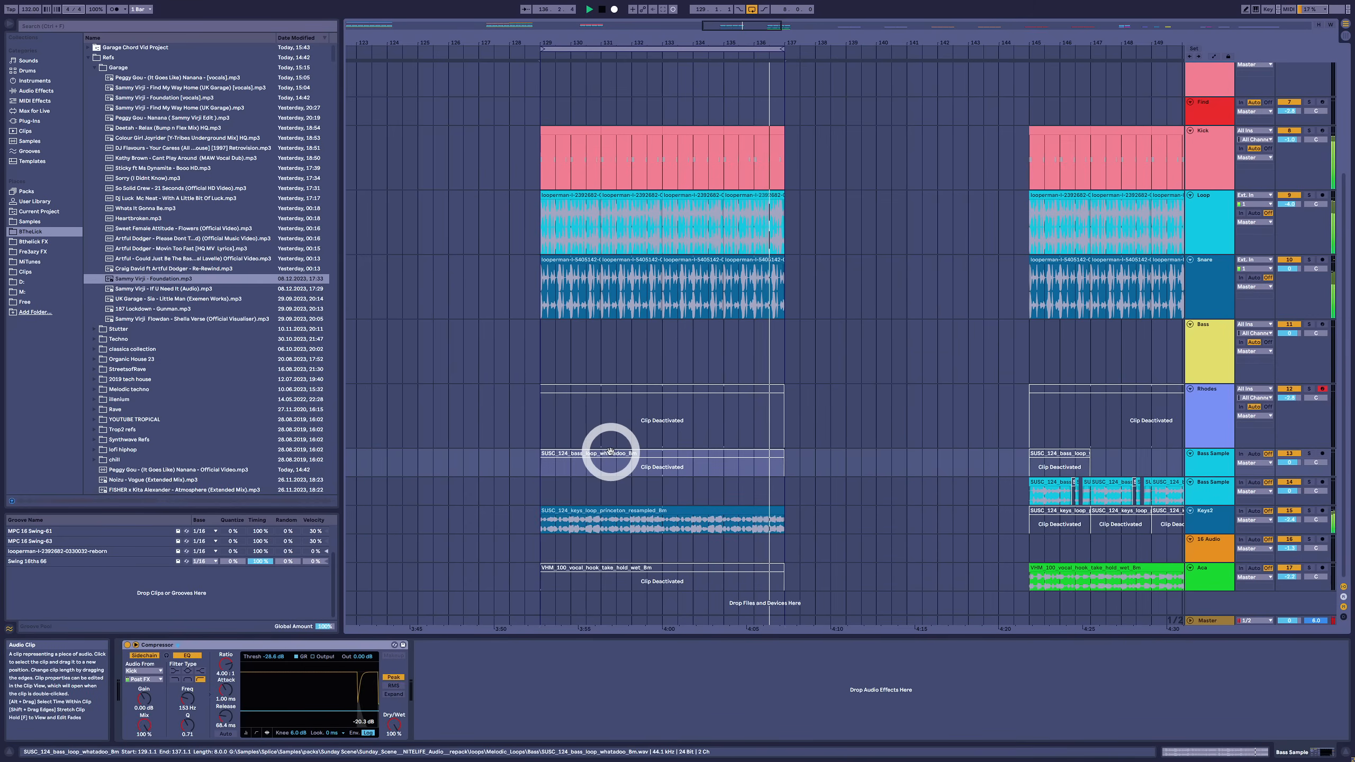
{"action": "key", "text": "0"}
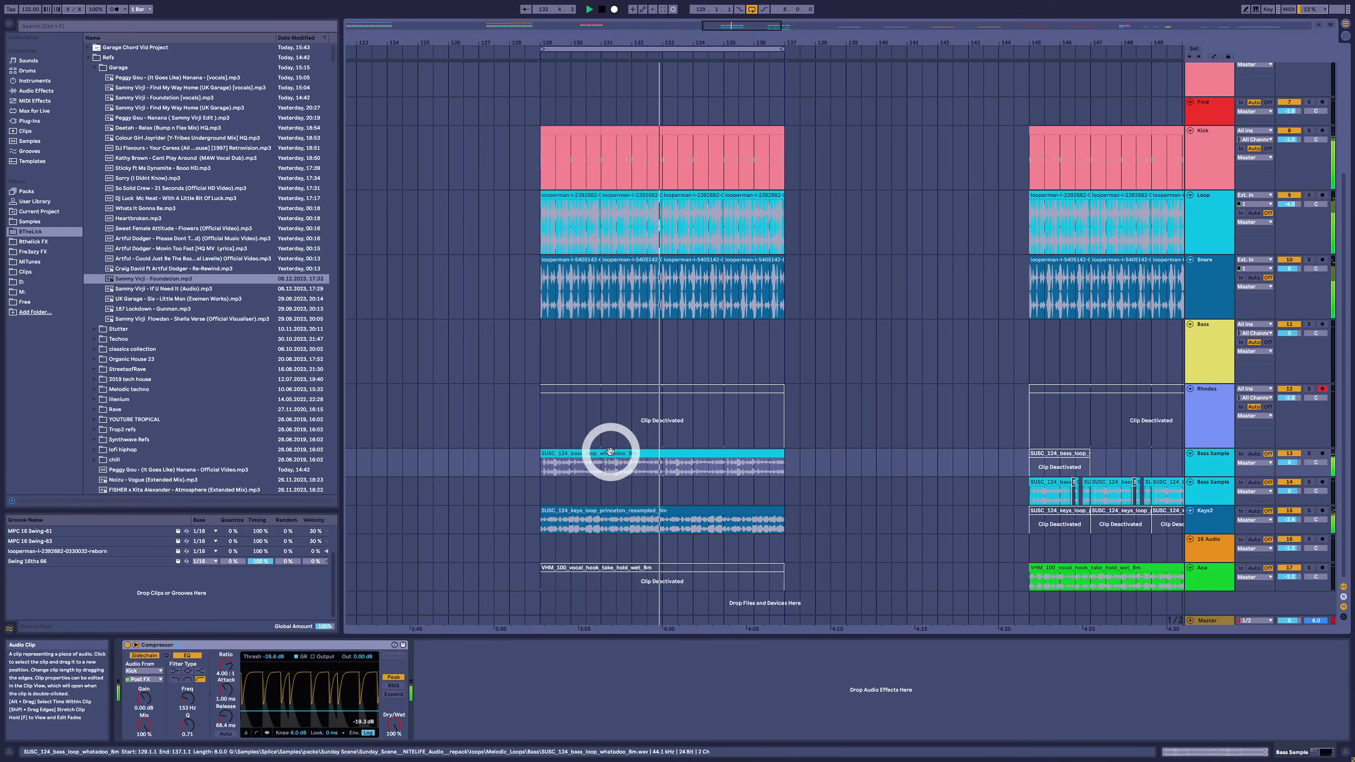
{"action": "left_click", "coordinate": [610, 451]}
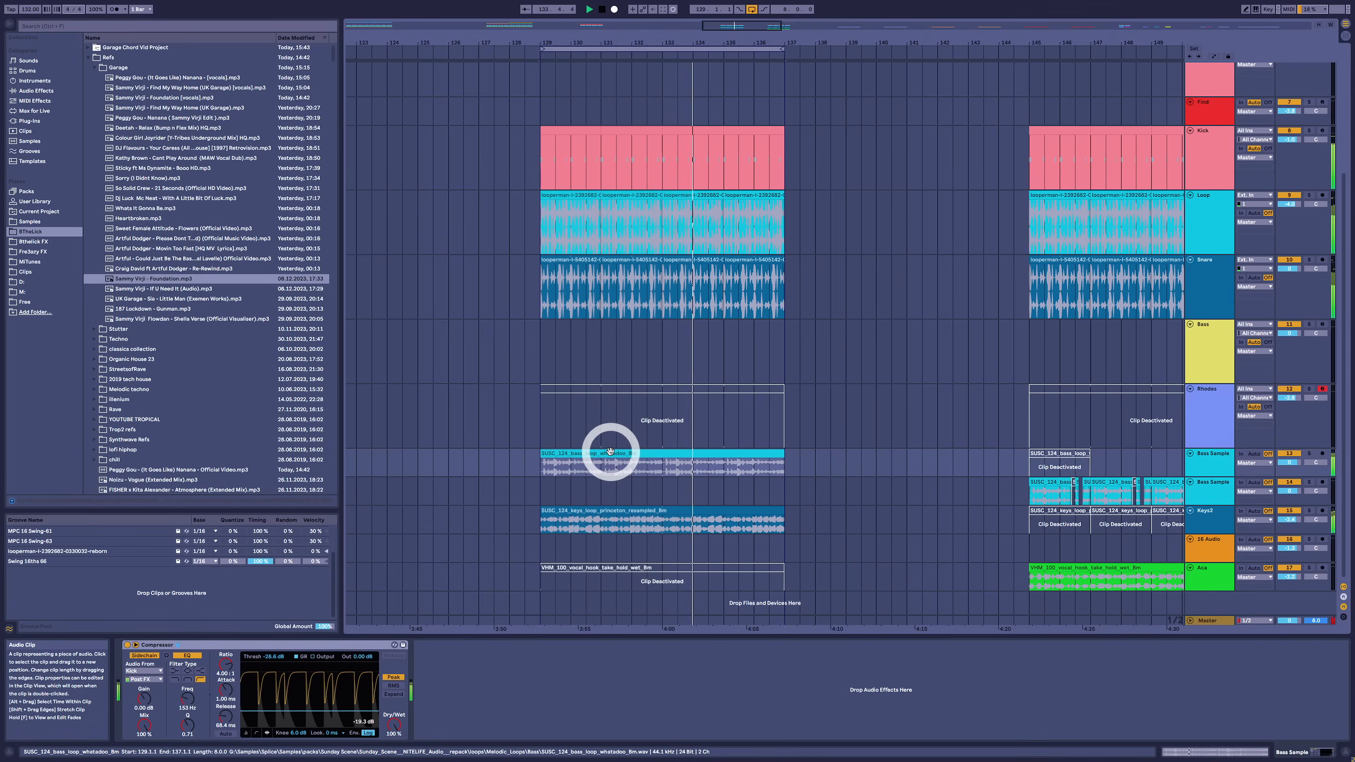
{"action": "left_click", "coordinate": [599, 568]}
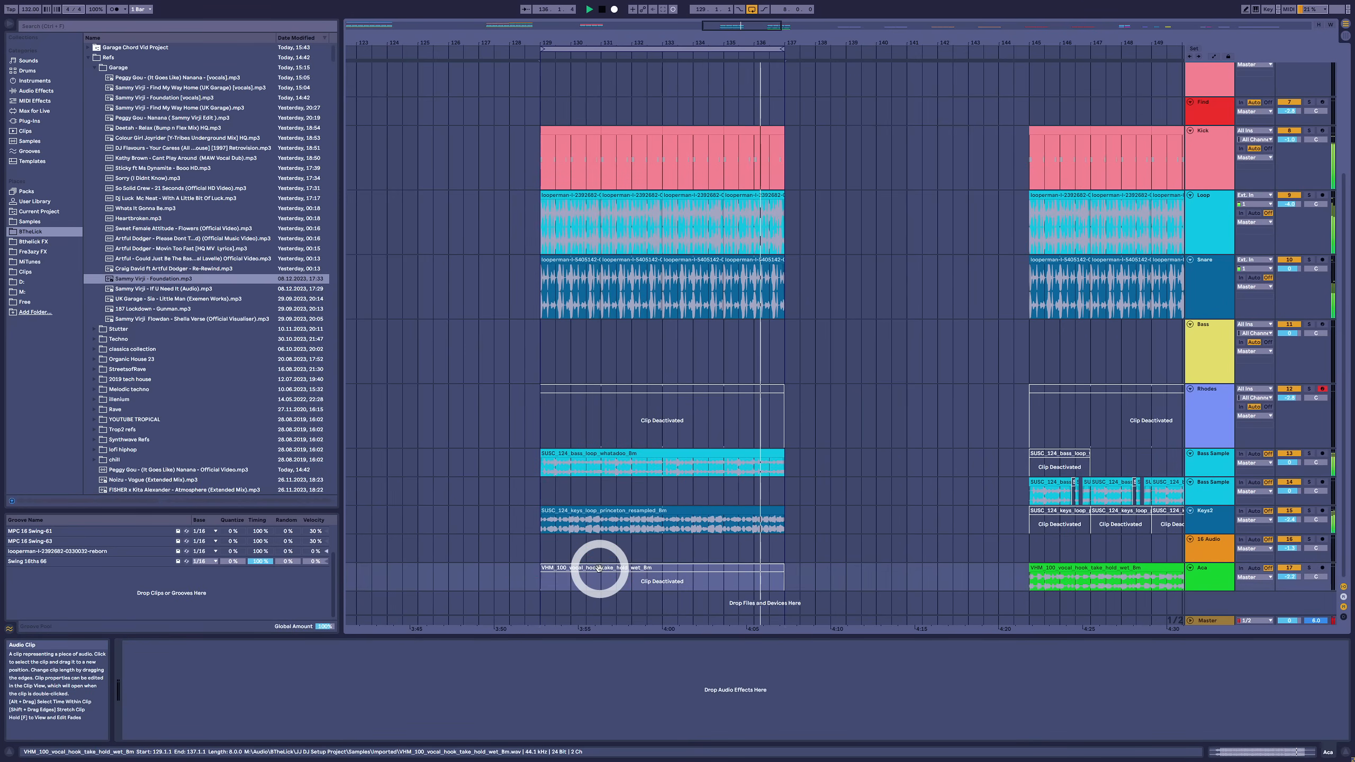
{"action": "key", "text": "0"}
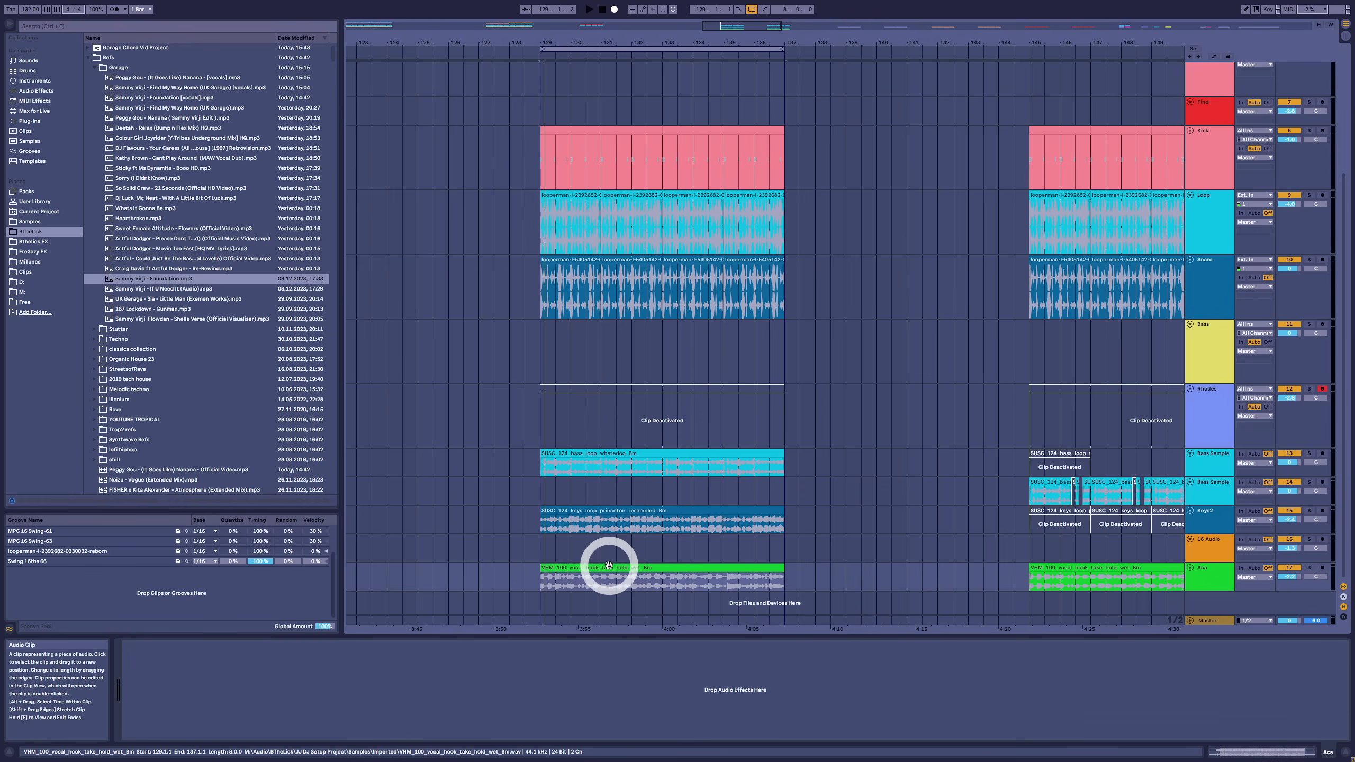
Step: Place the full princeton keys loop clip at bar 145 on the Keys2 track
{"action": "left_click", "coordinate": [609, 510]}
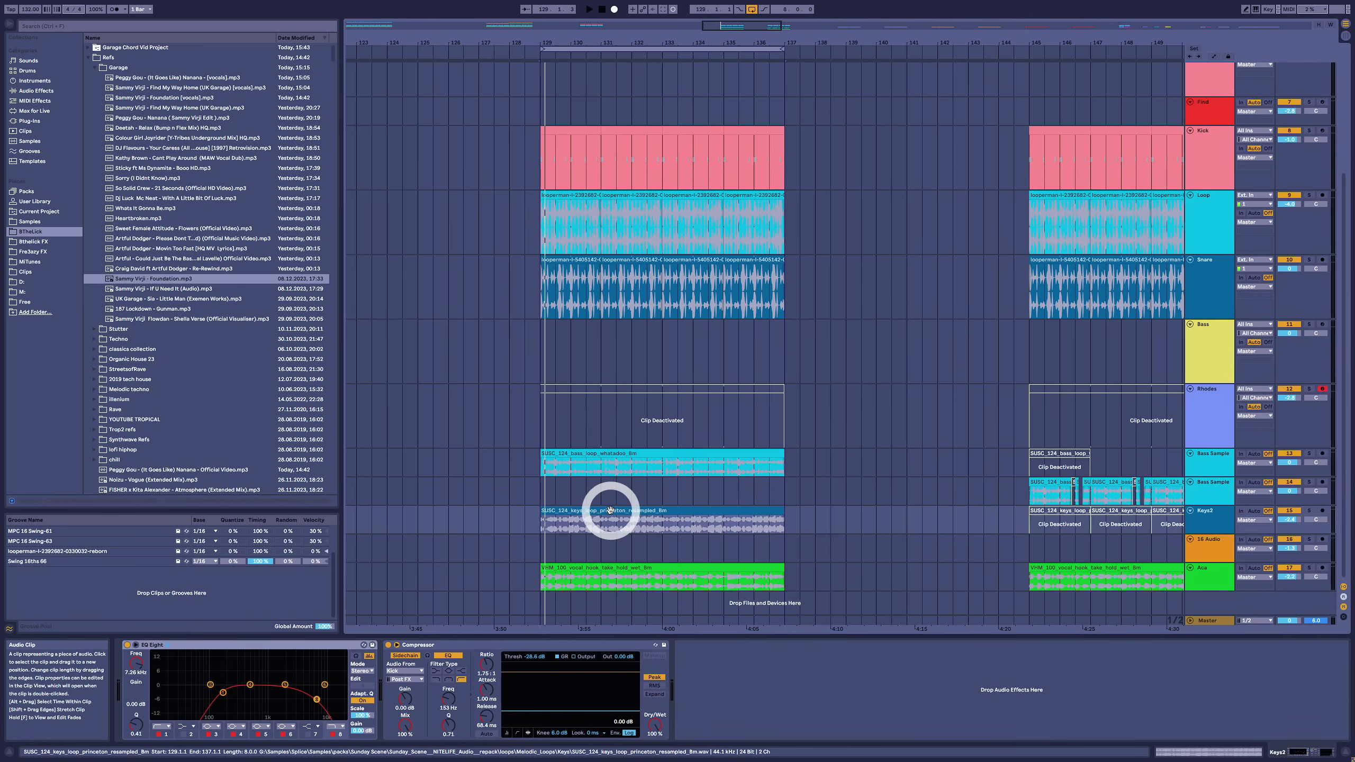
{"action": "left_click", "coordinate": [589, 166]}
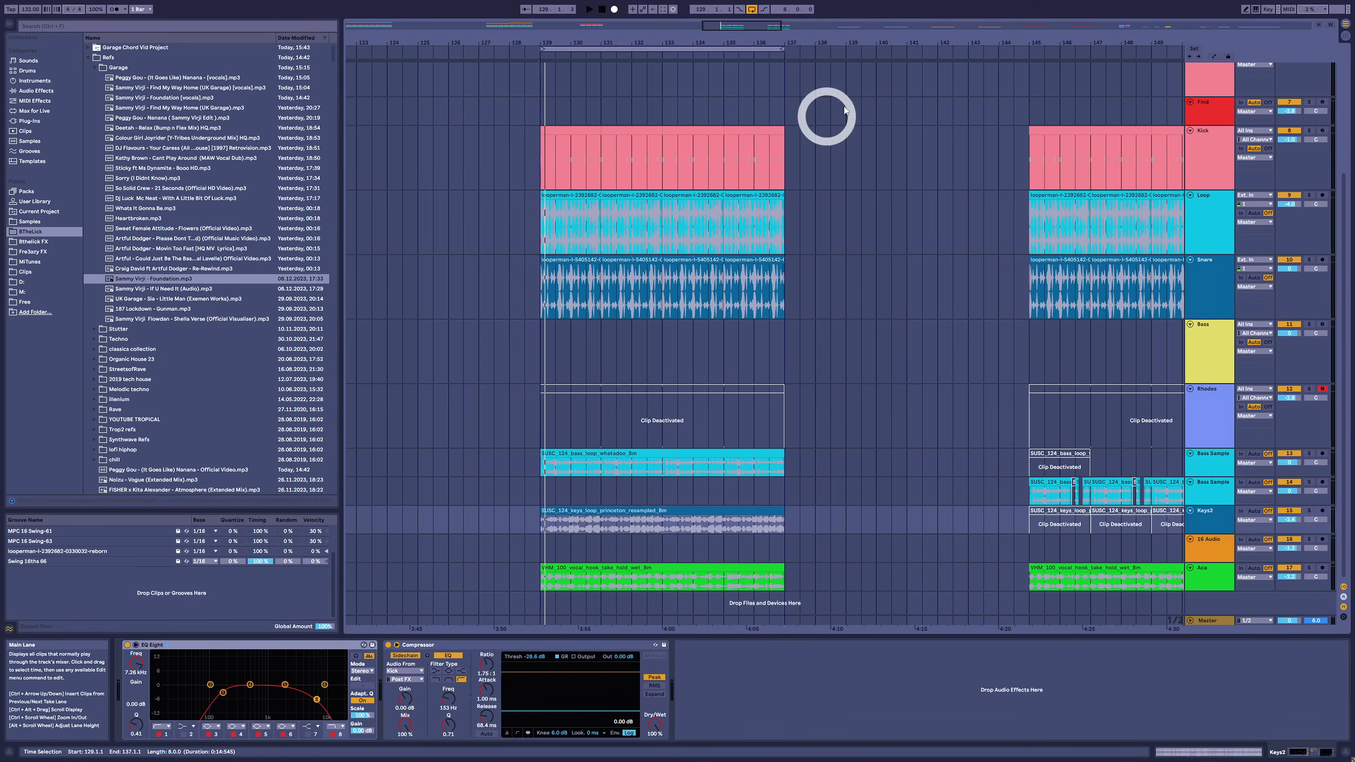
{"action": "left_click_drag", "start_coordinate": [782, 45], "coordinate": [734, 47]}
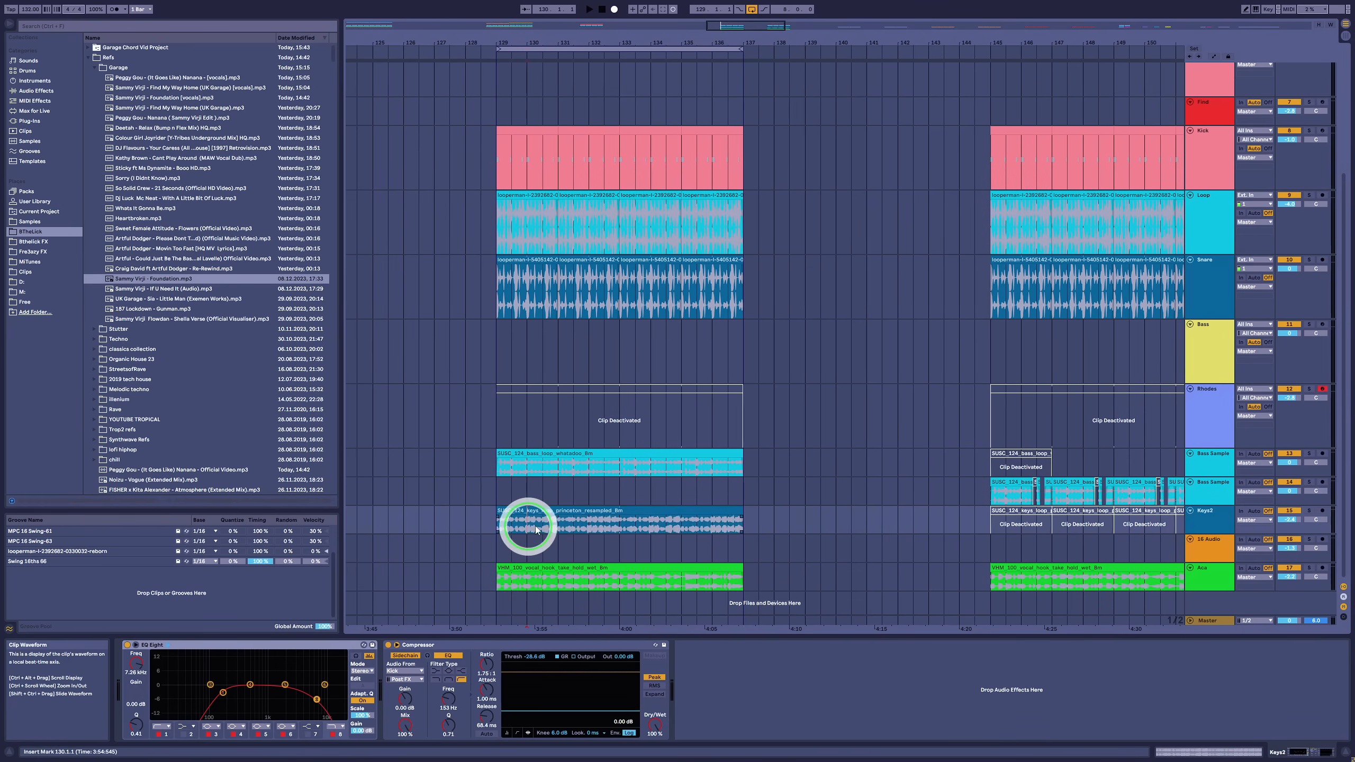
{"action": "left_click", "coordinate": [512, 512]}
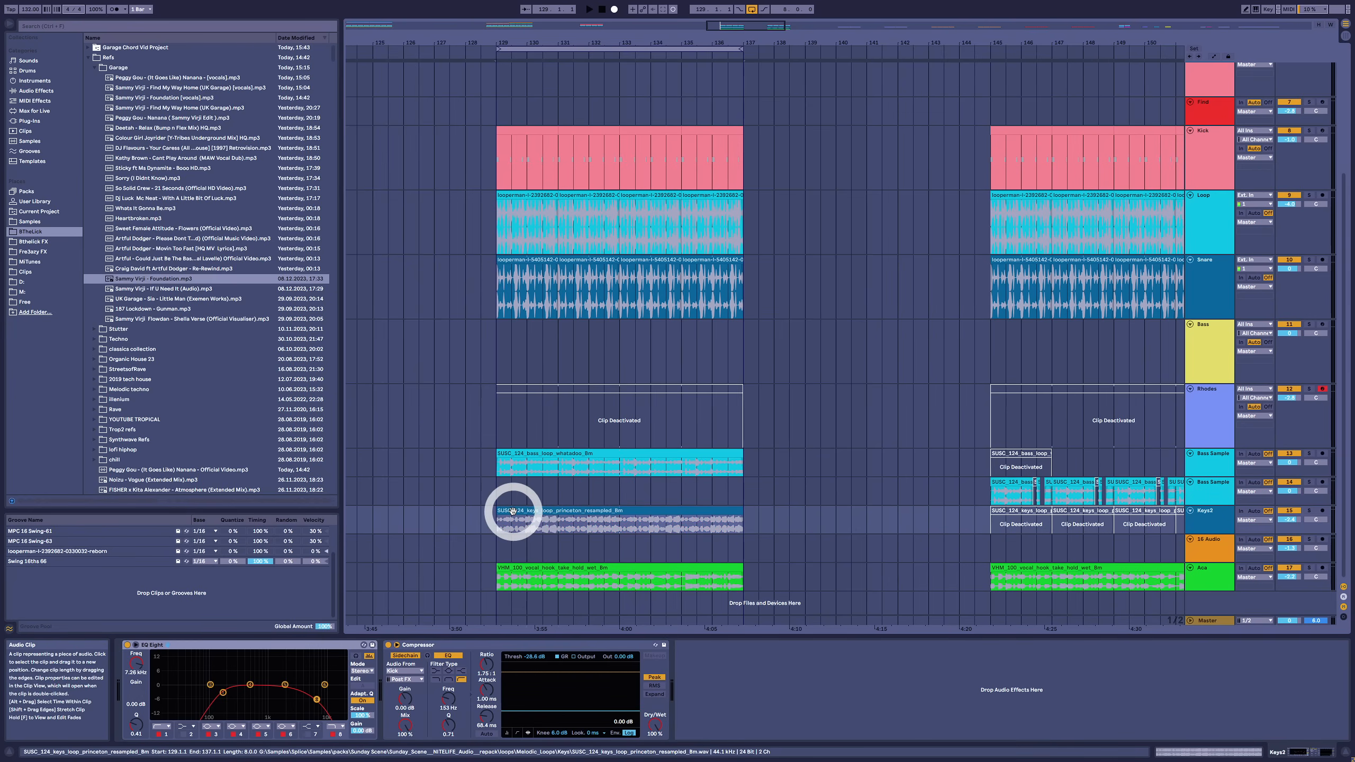
{"action": "left_click_drag", "start_coordinate": [512, 512], "coordinate": [1006, 517]}
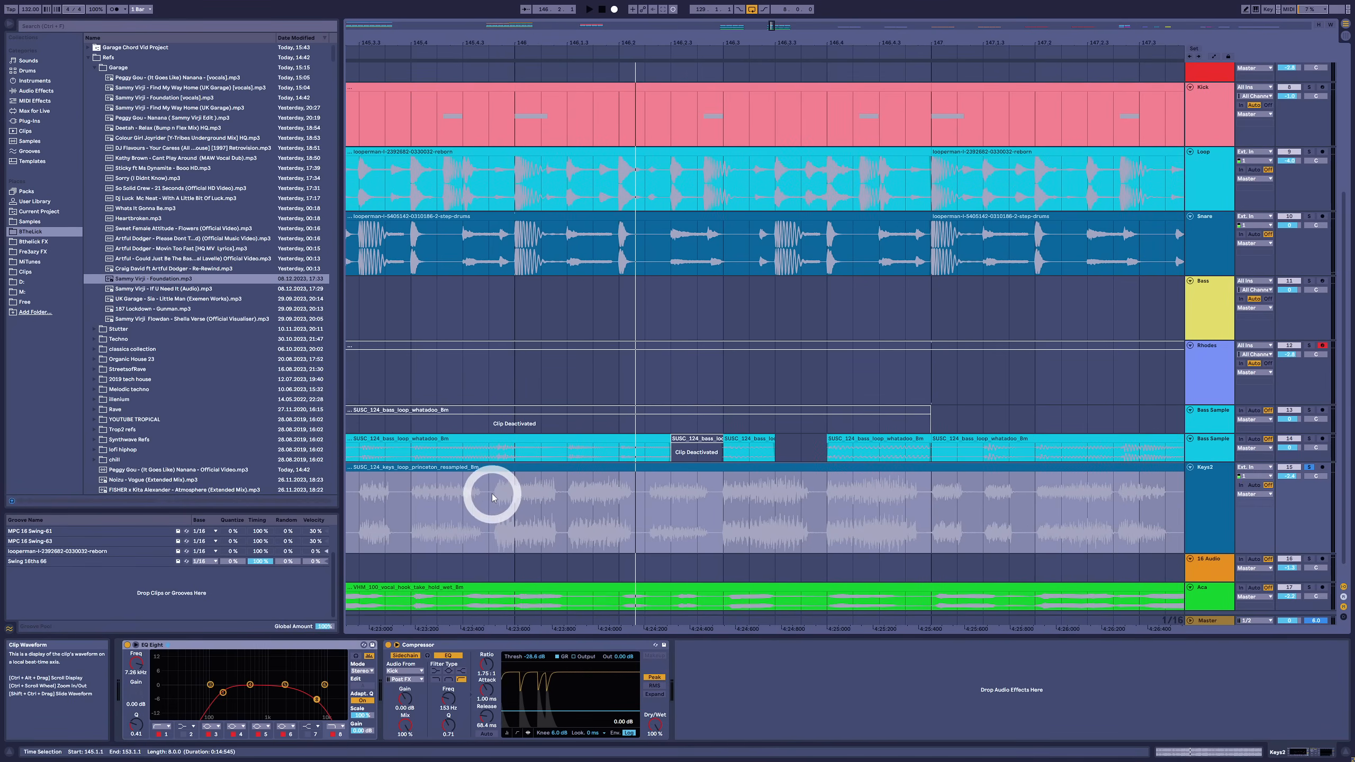
Step: Copy slices of the princeton keys loop onto the audio track below Keys2 around bar 146, and shorten the first slice
{"action": "left_click_drag", "start_coordinate": [491, 497], "coordinate": [731, 471]}
{"action": "left_click_drag", "start_coordinate": [578, 469], "coordinate": [788, 564]}
{"action": "left_click_drag", "start_coordinate": [736, 495], "coordinate": [658, 566]}
{"action": "left_click_drag", "start_coordinate": [484, 471], "coordinate": [922, 473]}
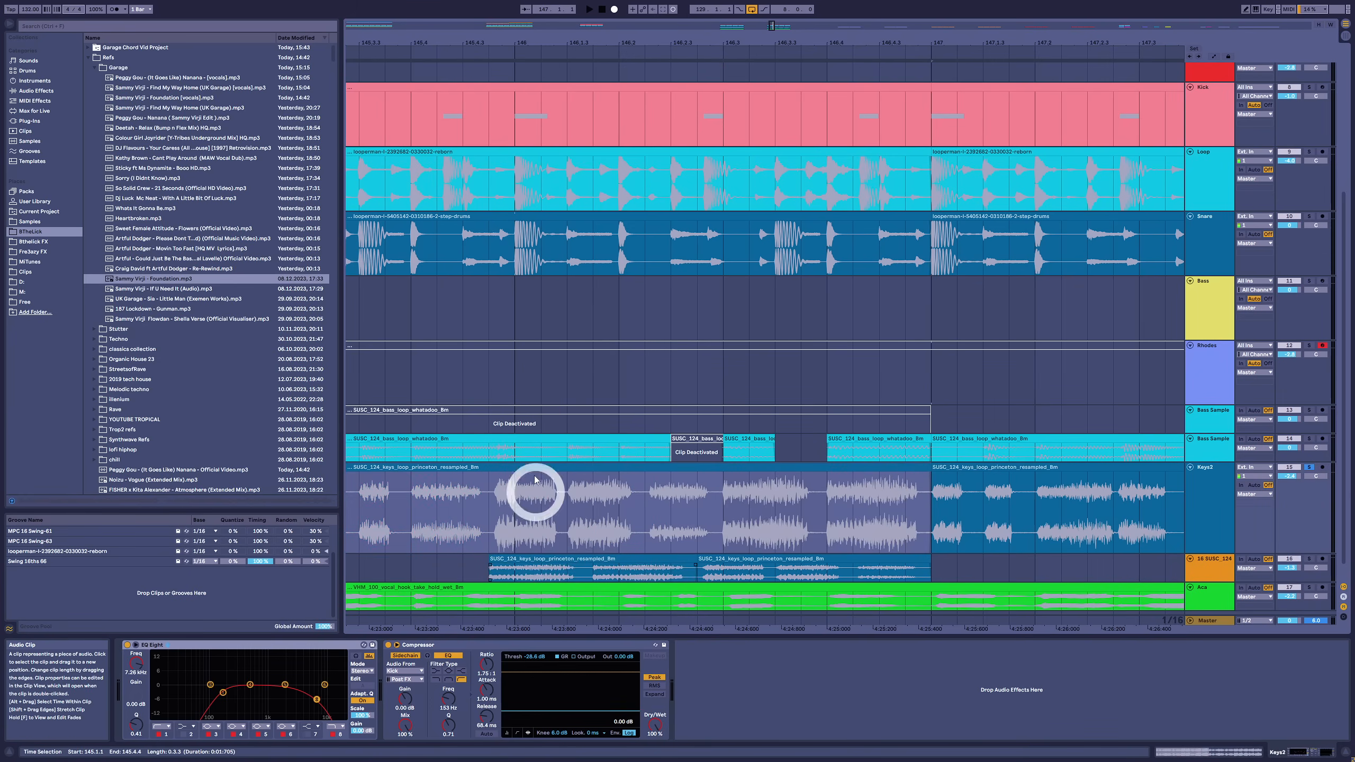
{"action": "scroll", "coordinate": [559, 91], "scroll_direction": "up", "scroll_amount": 4}
{"action": "left_click_drag", "start_coordinate": [852, 569], "coordinate": [571, 571]}
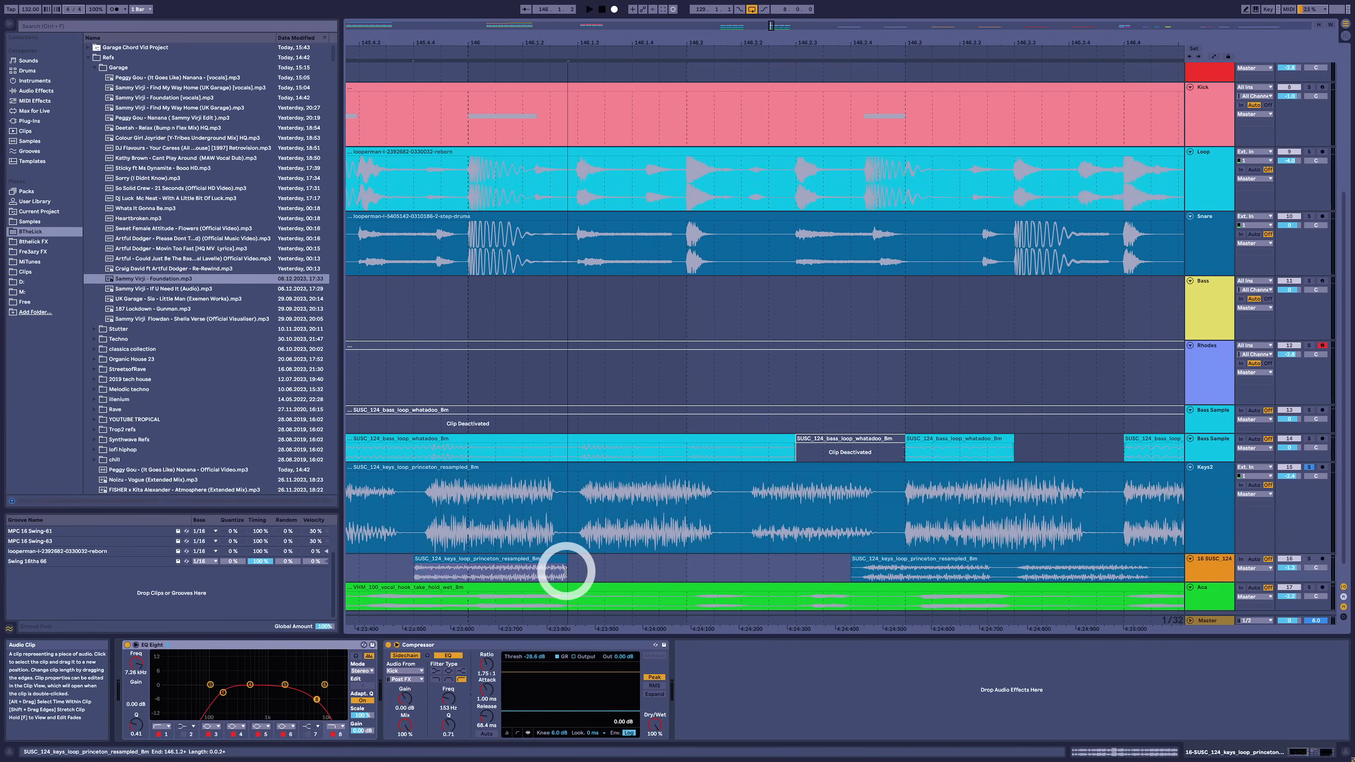
Step: Spread keys loop slices under the chords of bar 146 on the audio track below Keys2, trimming each slice's end to its chord
{"action": "left_click_drag", "start_coordinate": [462, 559], "coordinate": [784, 560]}
{"action": "left_click_drag", "start_coordinate": [893, 558], "coordinate": [877, 557]}
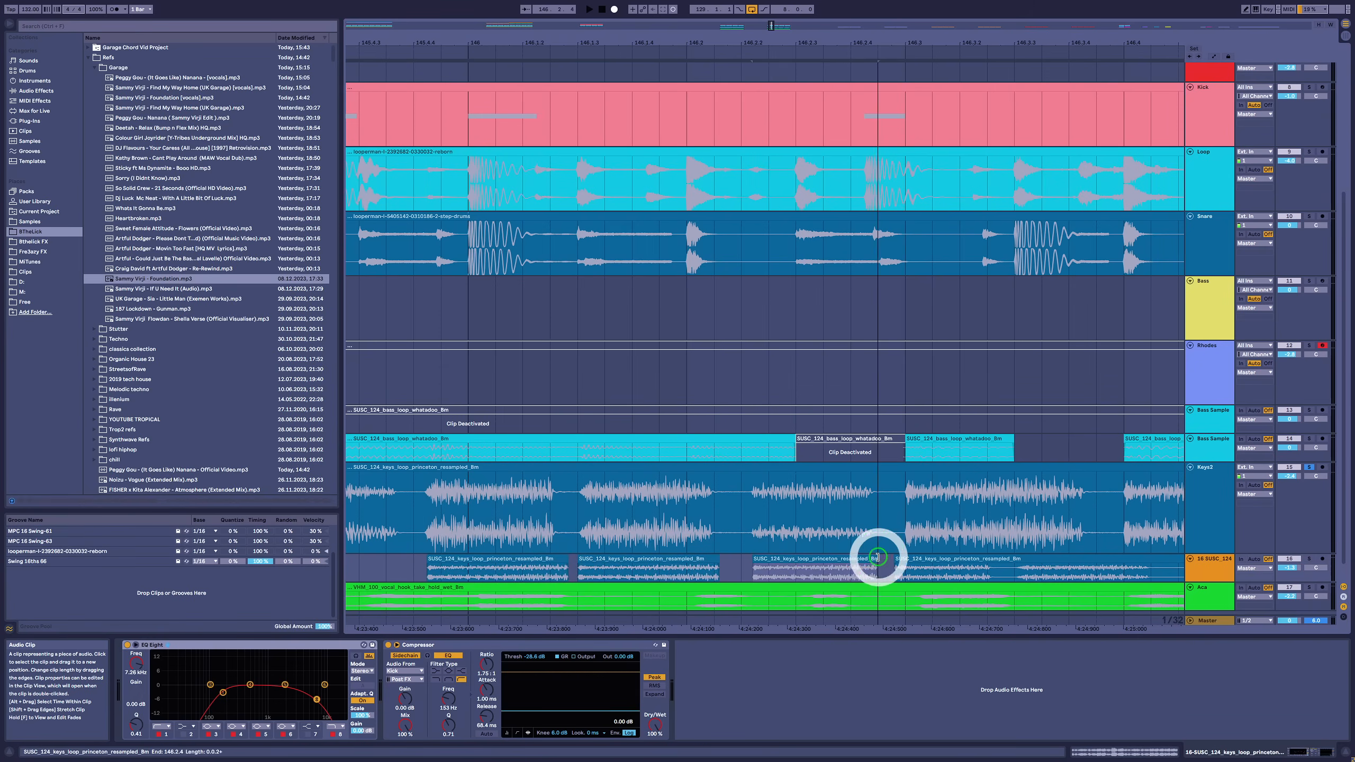
{"action": "left_click_drag", "start_coordinate": [718, 558], "coordinate": [714, 558]}
{"action": "left_click_drag", "start_coordinate": [564, 558], "coordinate": [554, 557]}
{"action": "left_click", "coordinate": [467, 500]}
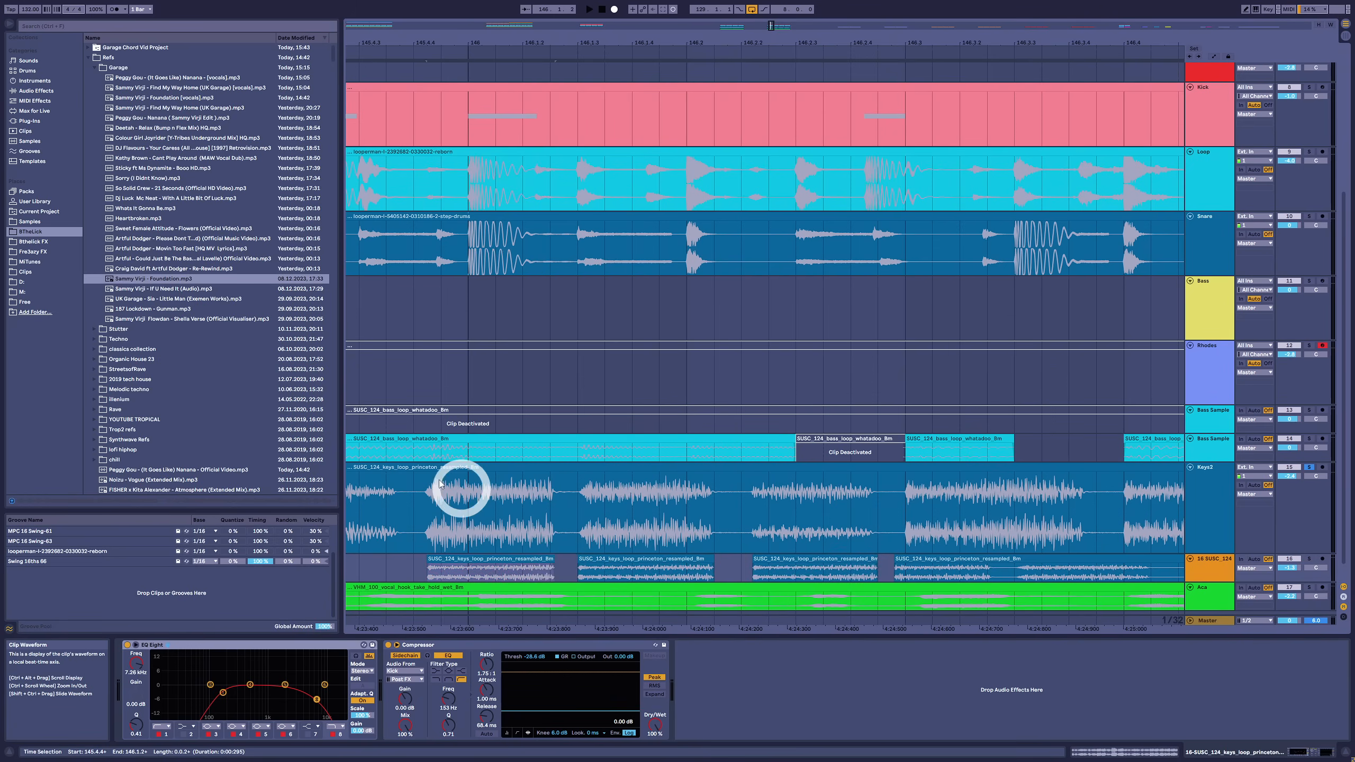
Step: Finish chopping bar 146 by trimming the last keys slice so it ends at 146.4.4, before bar 147
{"action": "left_click", "coordinate": [907, 558]}
{"action": "mouse_move", "coordinate": [884, 37]}
{"action": "left_mouse_down"}
{"action": "mouse_move", "coordinate": [977, 40]}
{"action": "mouse_move", "coordinate": [895, 37]}
{"action": "left_mouse_up"}
{"action": "left_click_drag", "start_coordinate": [465, 551], "coordinate": [859, 562]}
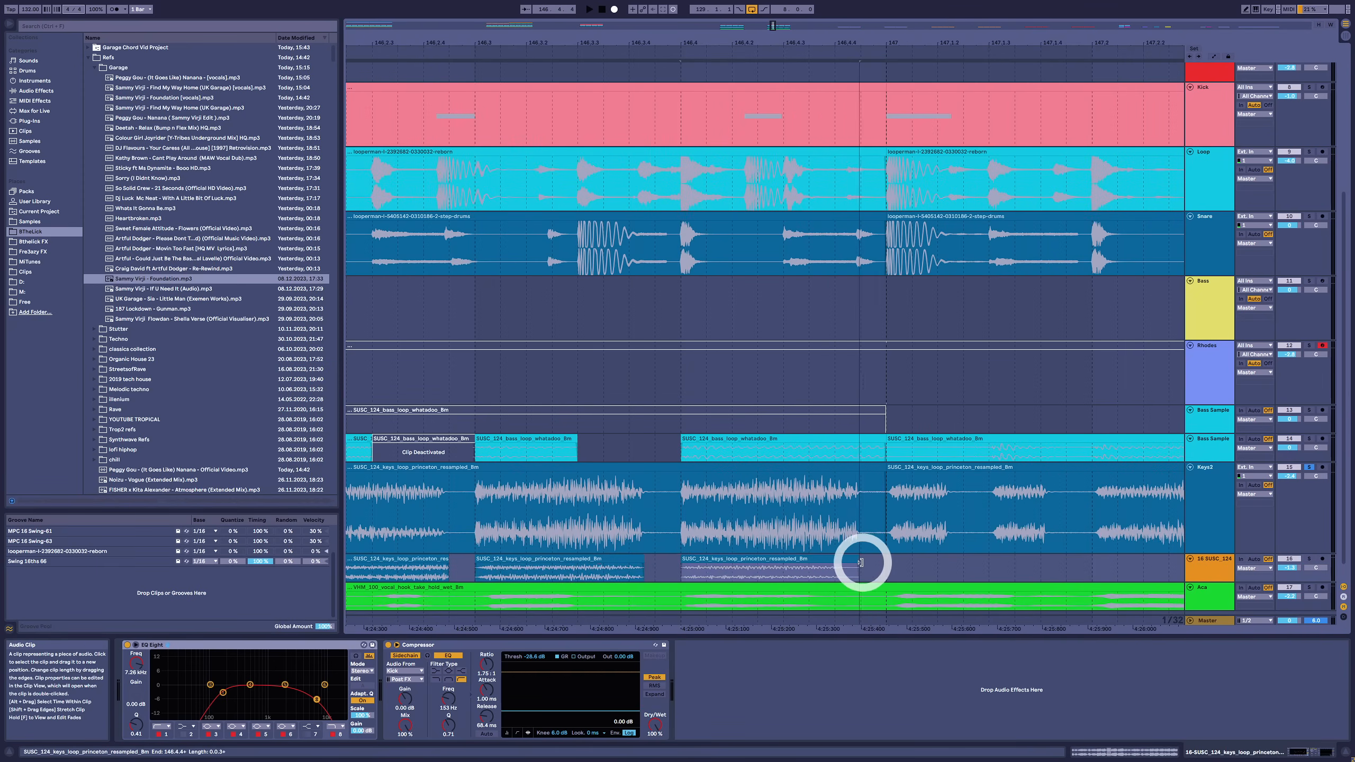
{"action": "left_click_drag", "start_coordinate": [554, 44], "coordinate": [747, 44]}
Step: Unsolo Keys2 and move its keys audio from bar 145 to 146 onto the audio track below
{"action": "left_click", "coordinate": [1308, 467]}
{"action": "left_click_drag", "start_coordinate": [676, 508], "coordinate": [601, 473]}
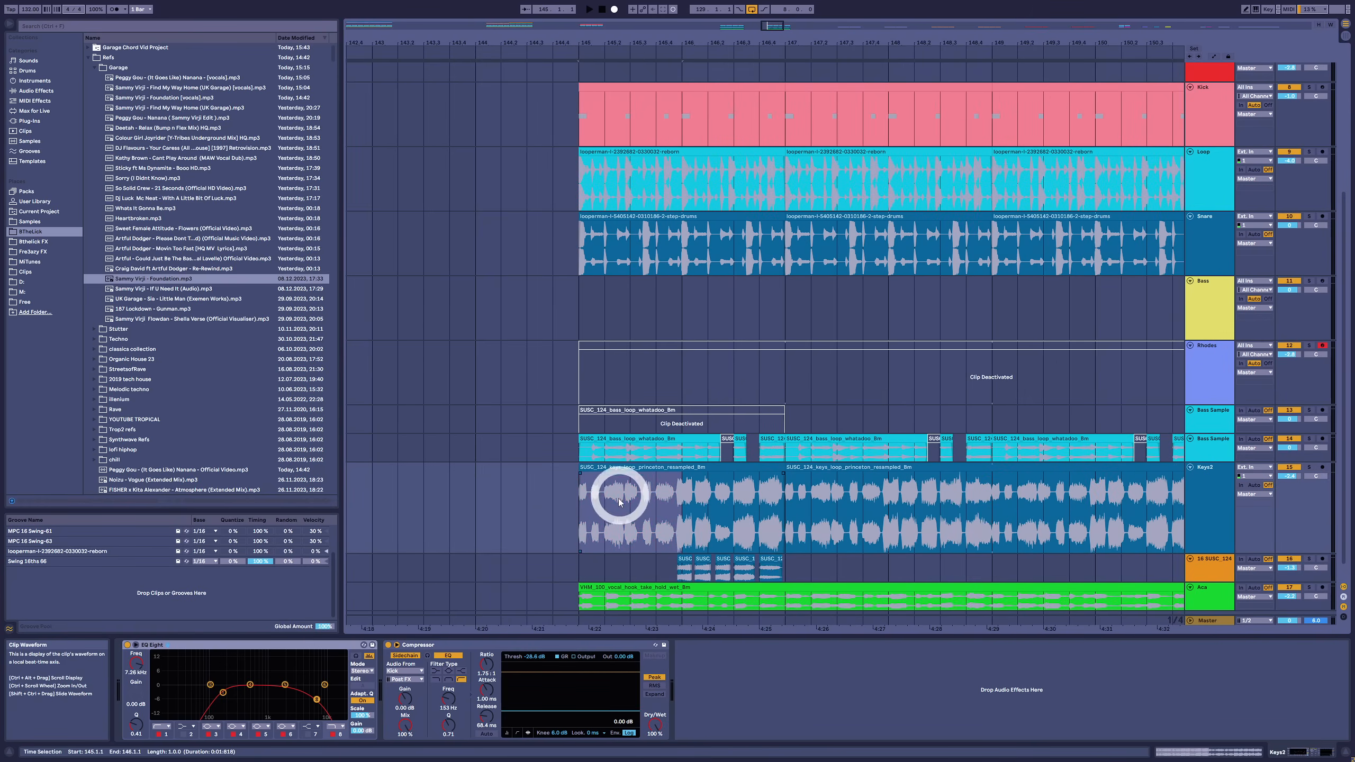
{"action": "left_click_drag", "start_coordinate": [623, 46], "coordinate": [502, 117]}
{"action": "left_click_drag", "start_coordinate": [655, 496], "coordinate": [366, 493]}
{"action": "key", "text": "ctrl+x"}
{"action": "key", "text": "Down"}
{"action": "key", "text": "ctrl+v"}
Step: Deactivate the remaining princeton keys loop clips on the Keys2 track
{"action": "left_click", "coordinate": [950, 467]}
{"action": "left_click", "coordinate": [1005, 467], "text": "shift"}
{"action": "key", "text": "0"}
Step: Duplicate the two-bar chopped keys pattern starting at bar 145 three times to fill the section up to bar 153
{"action": "left_click_drag", "start_coordinate": [971, 571], "coordinate": [374, 566]}
{"action": "key", "text": "ctrl+d"}
{"action": "key", "text": "ctrl+d"}
{"action": "key", "text": "ctrl+d"}
Step: Play the chopped keys arrangement with the drums from bar 145
{"action": "left_click_drag", "start_coordinate": [755, 44], "coordinate": [896, 43]}
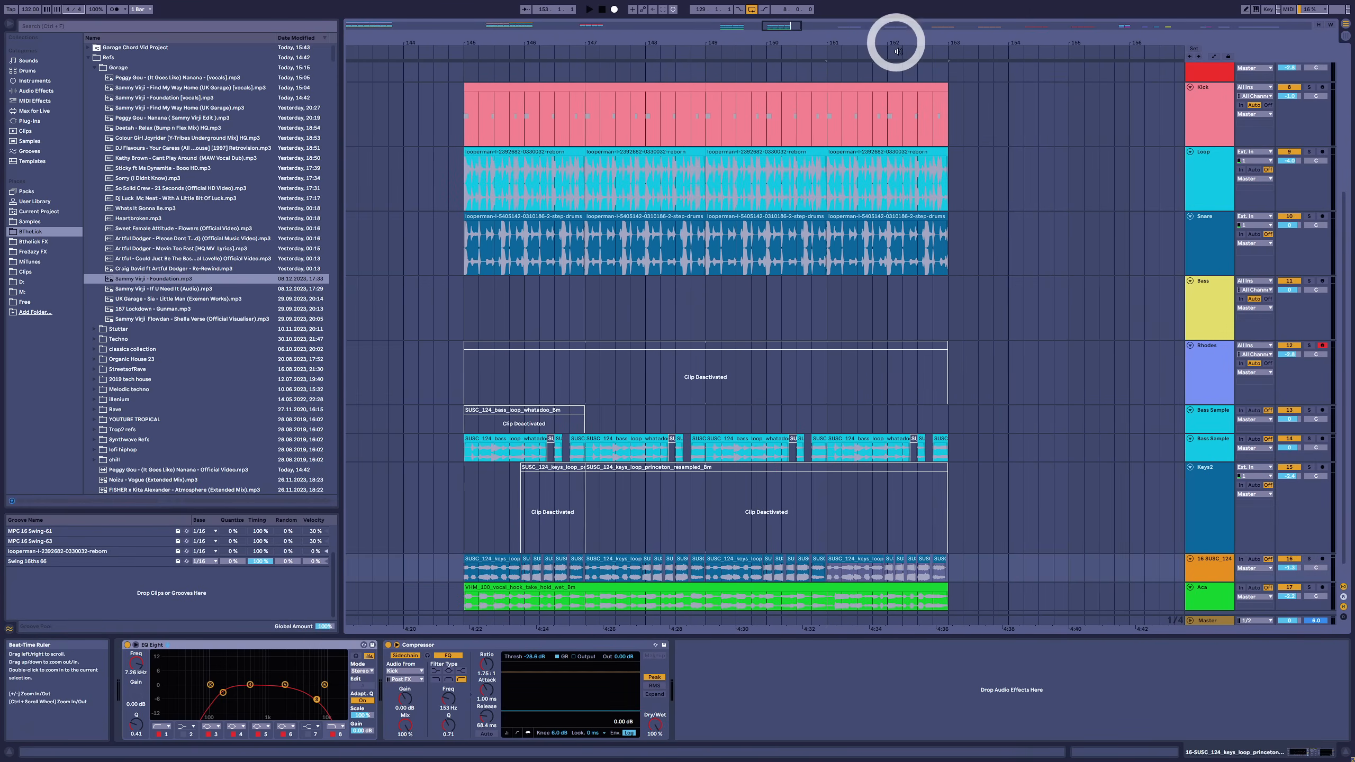
{"action": "left_click", "coordinate": [461, 318]}
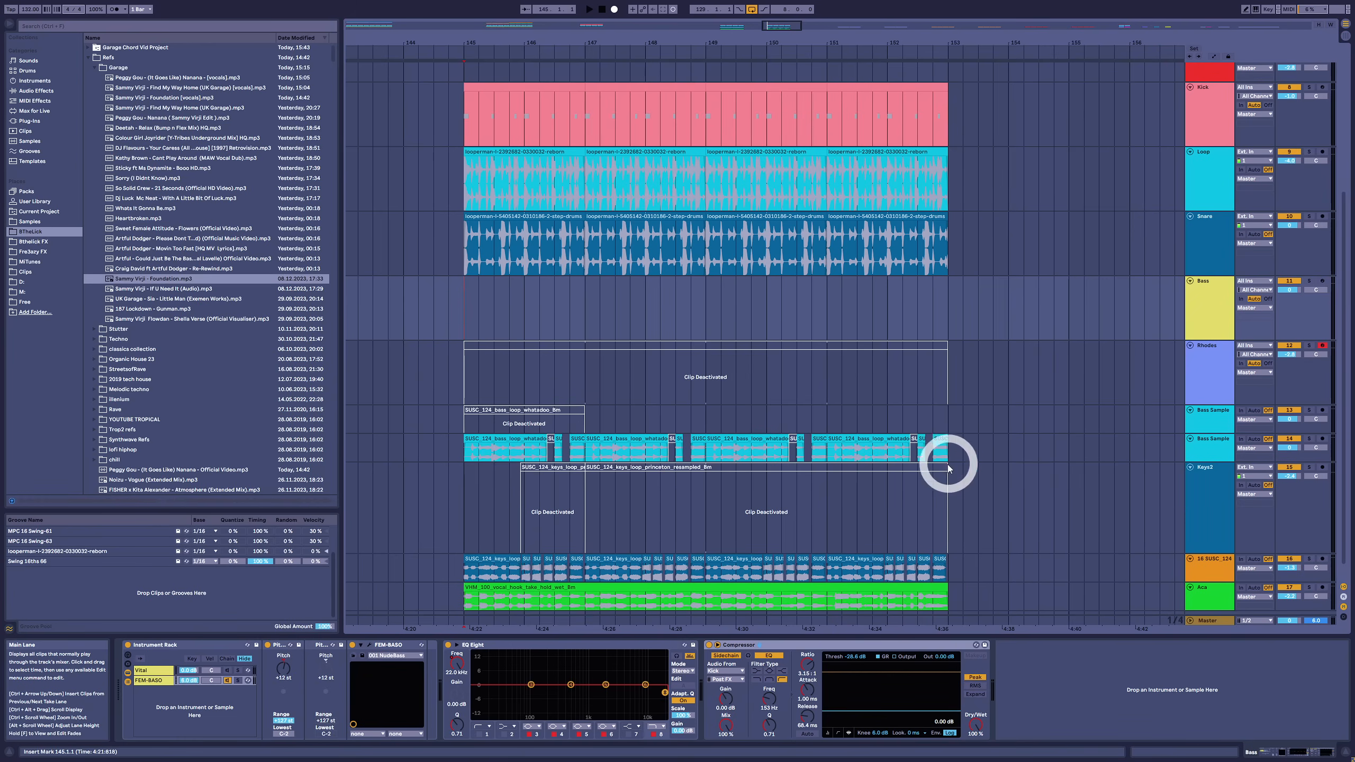
{"action": "scroll", "coordinate": [468, 250], "scroll_direction": "down", "scroll_amount": 1}
{"action": "left_click", "coordinate": [468, 250]}
{"action": "key", "text": "space"}
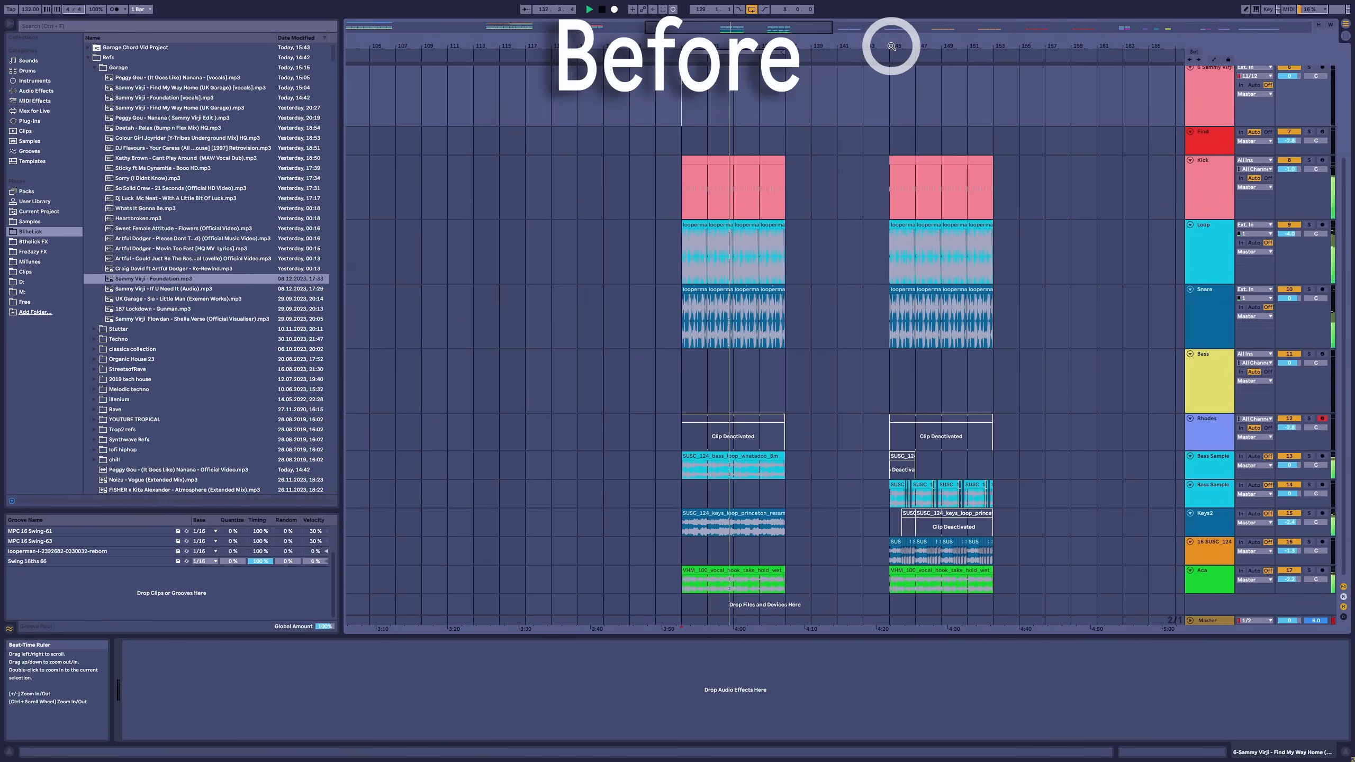
Step: Move the eight-bar section at bar 145 on the Kick through Aca tracks to bar 137, directly after the original section
{"action": "left_click", "coordinate": [905, 155]}
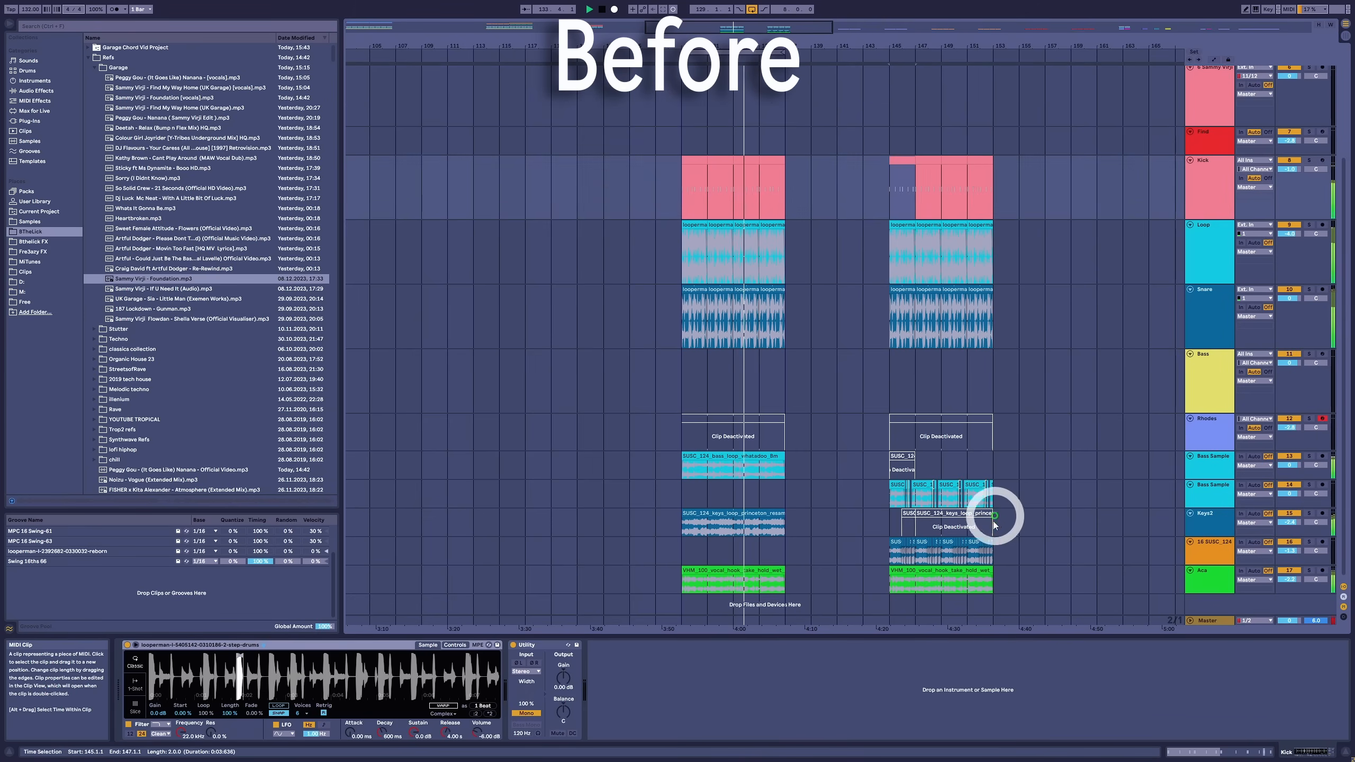
{"action": "left_click", "coordinate": [986, 574]}
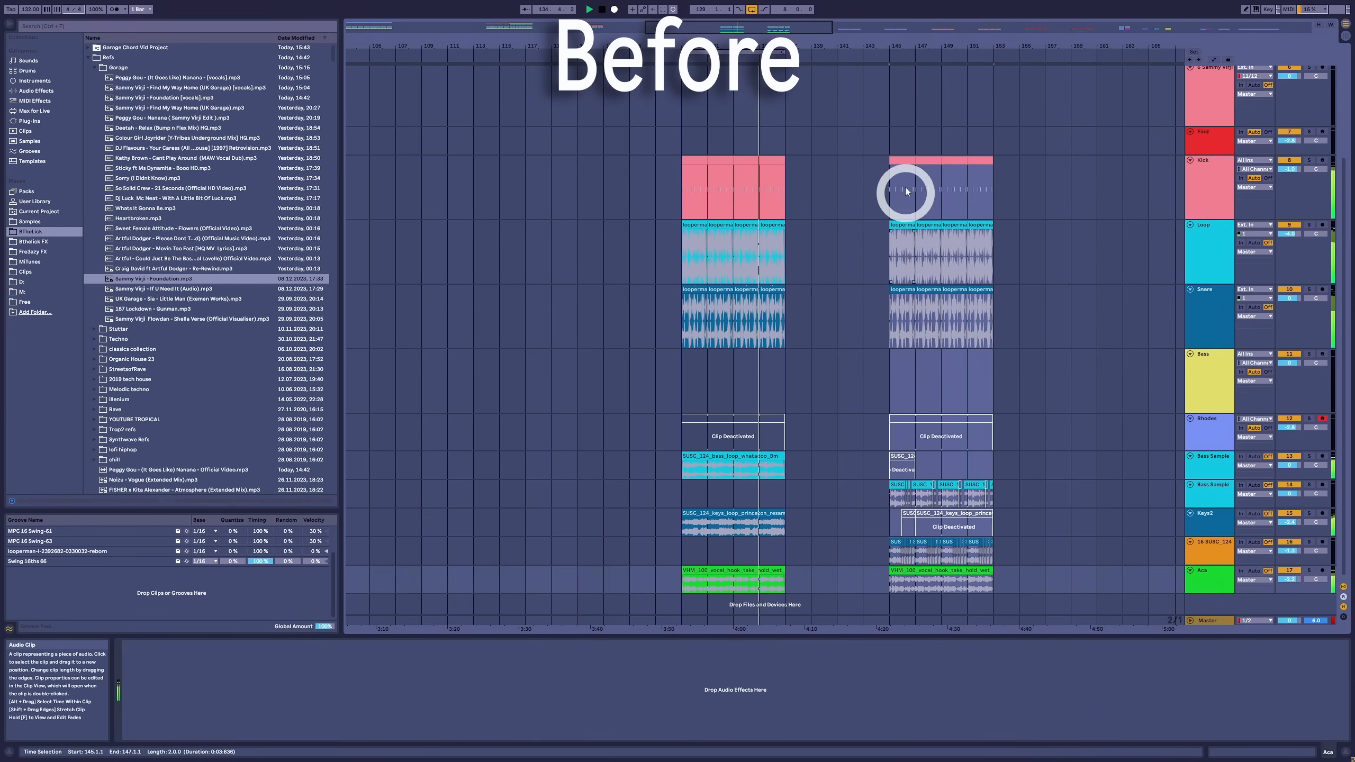
{"action": "left_click_drag", "start_coordinate": [885, 166], "coordinate": [784, 165]}
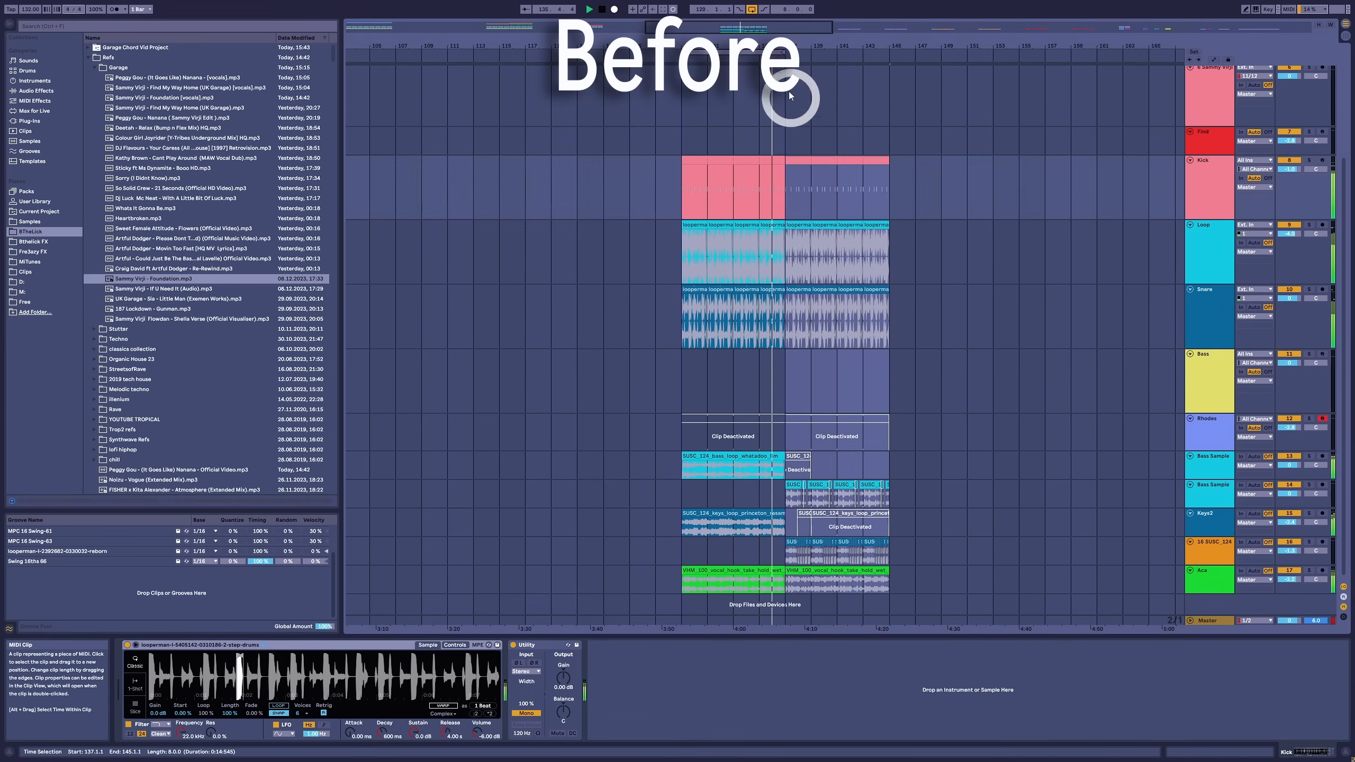
Step: Shift the loop region to start at bar 137 and listen to the chopped version after the original
{"action": "left_click", "coordinate": [752, 50]}
{"action": "left_click_drag", "start_coordinate": [751, 50], "coordinate": [843, 48]}
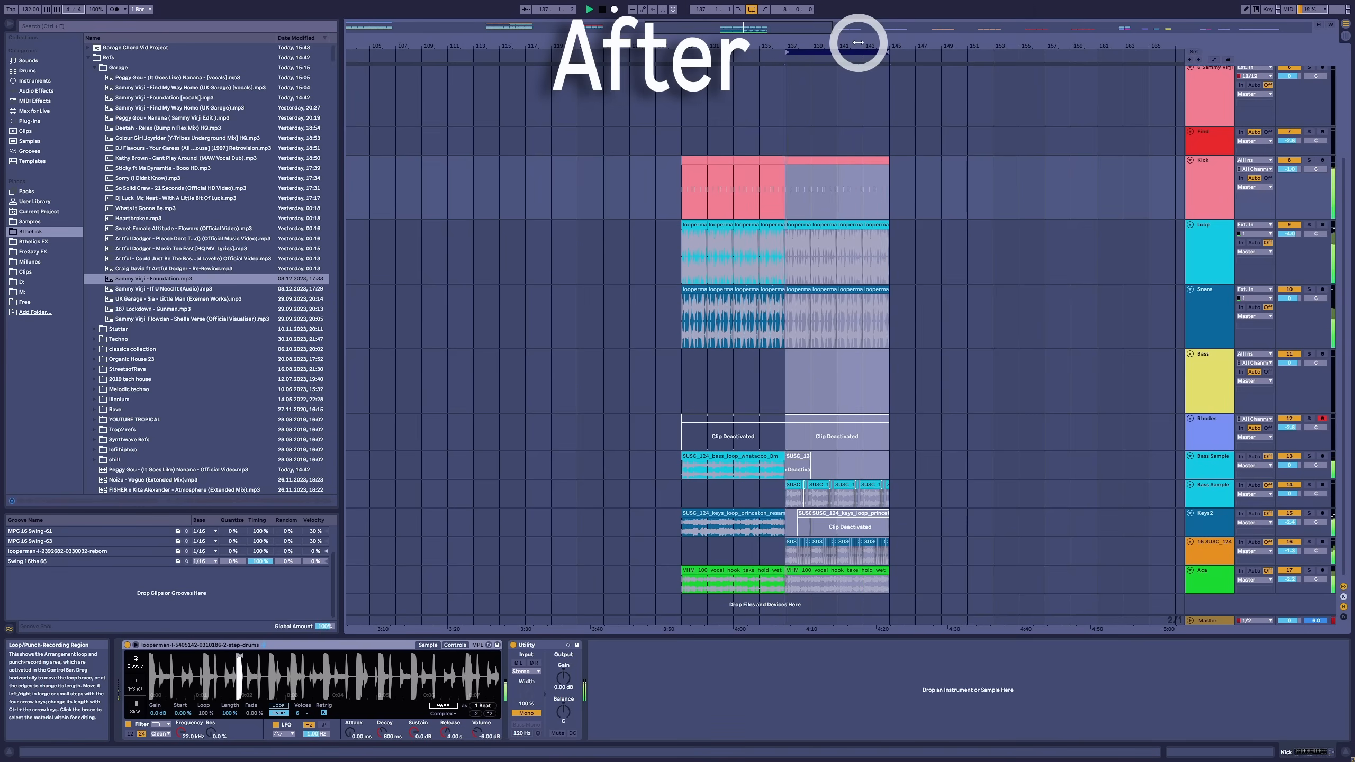
{"action": "left_click", "coordinate": [858, 90]}
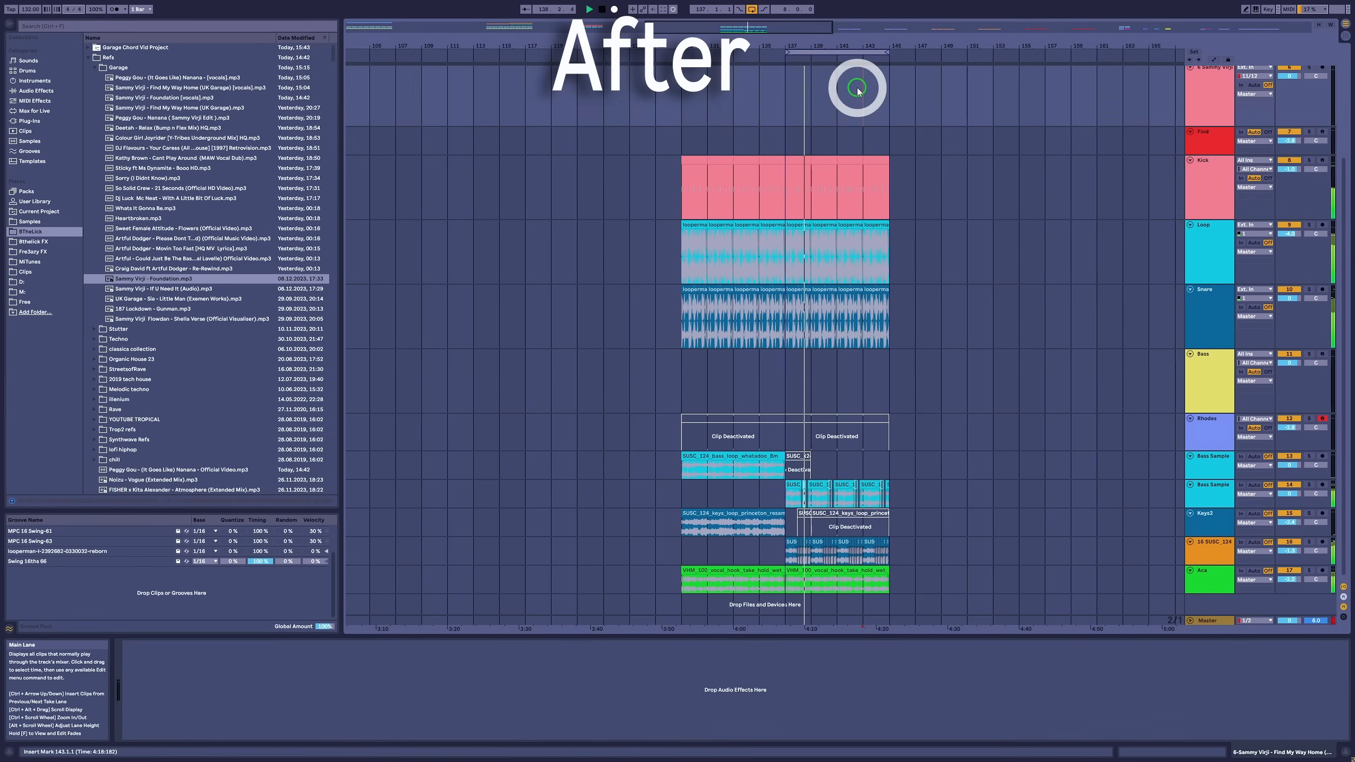
{"action": "left_click", "coordinate": [790, 102]}
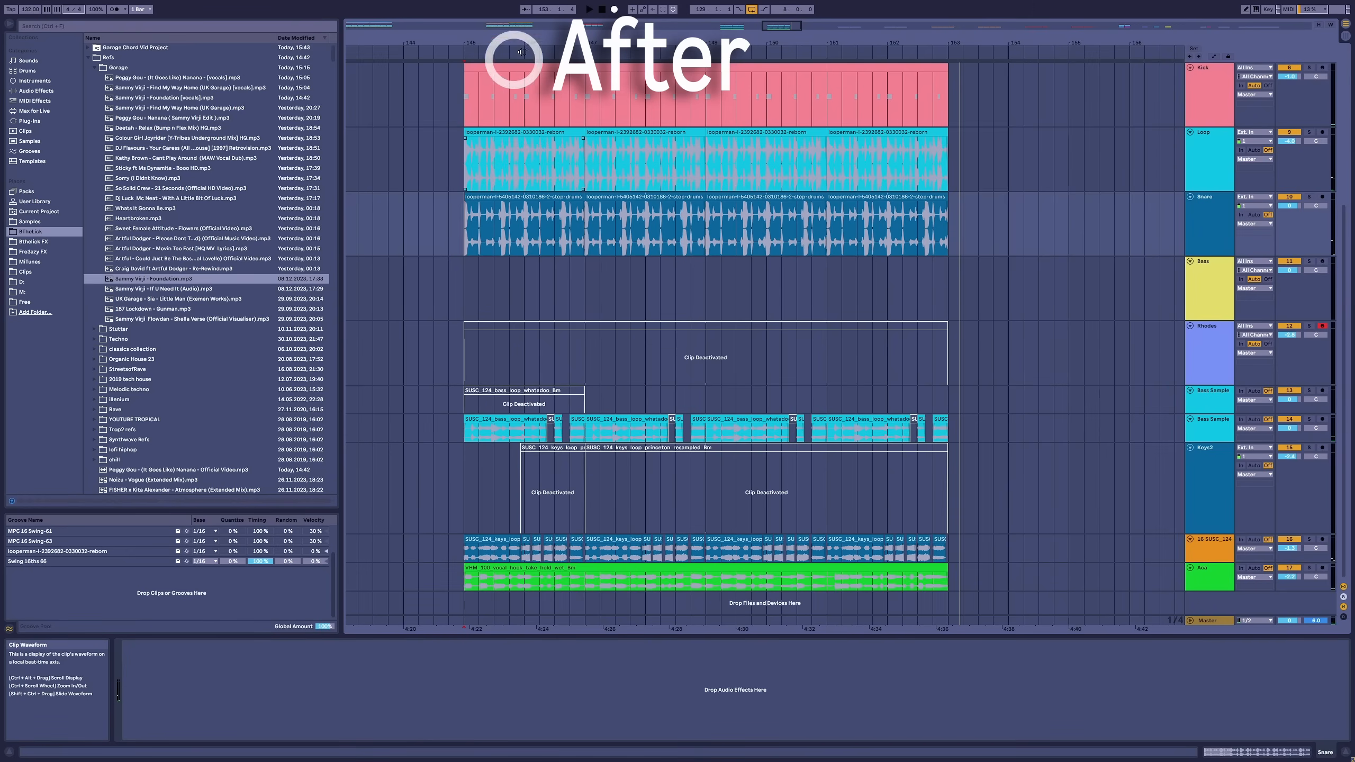
{"action": "left_click_drag", "start_coordinate": [522, 51], "coordinate": [533, 43]}
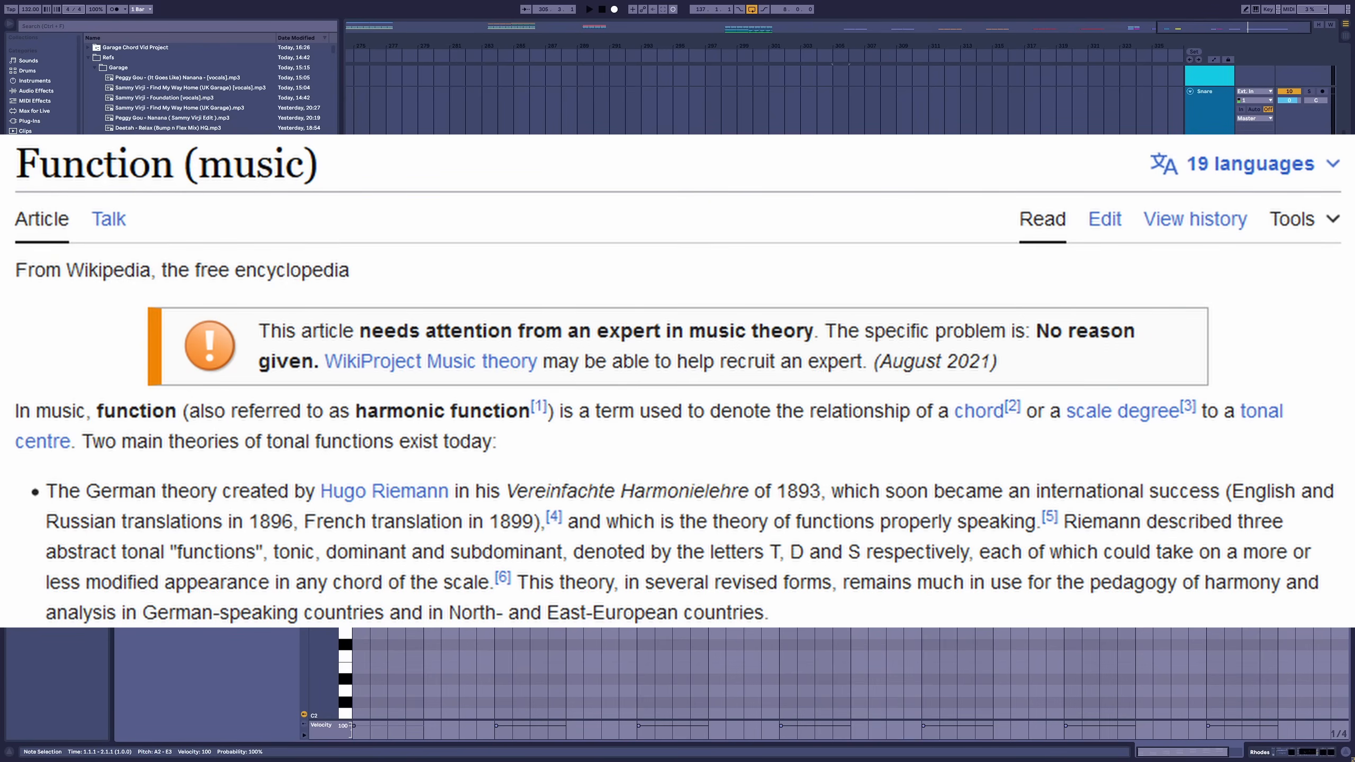
Step: Audition the A2–C3–E3 home chord at bar 1 of the Chords clip on the Rhodes track
{"action": "left_click", "coordinate": [361, 411]}
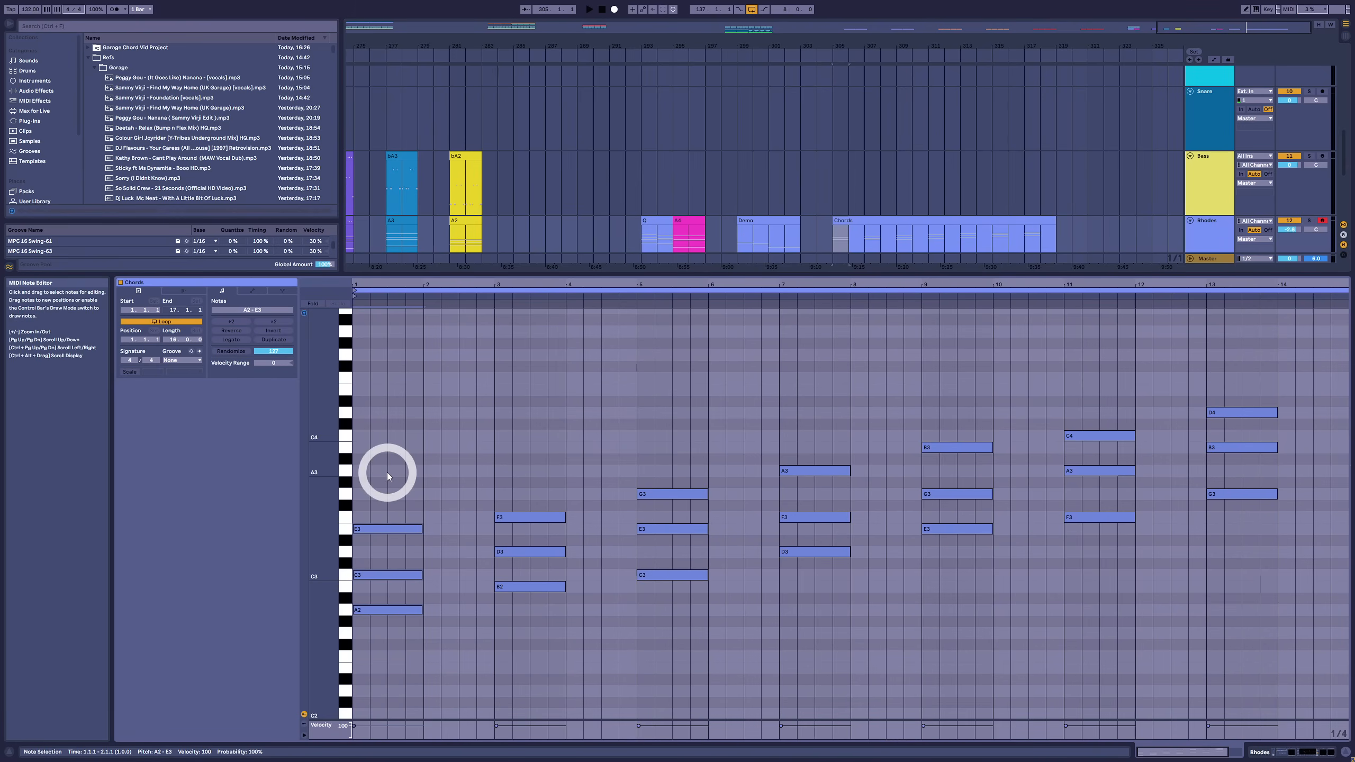
{"action": "left_click_drag", "start_coordinate": [385, 437], "coordinate": [392, 624]}
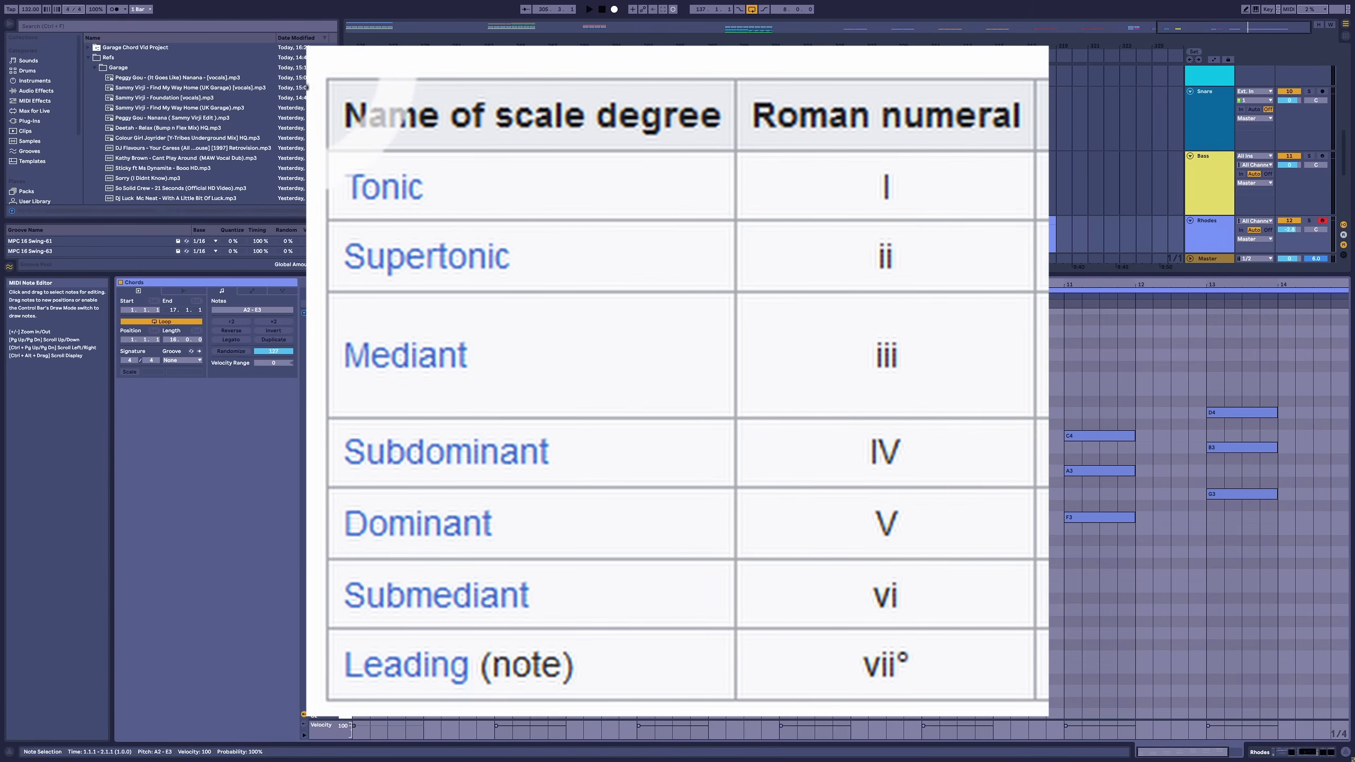
{"action": "left_click", "coordinate": [361, 412]}
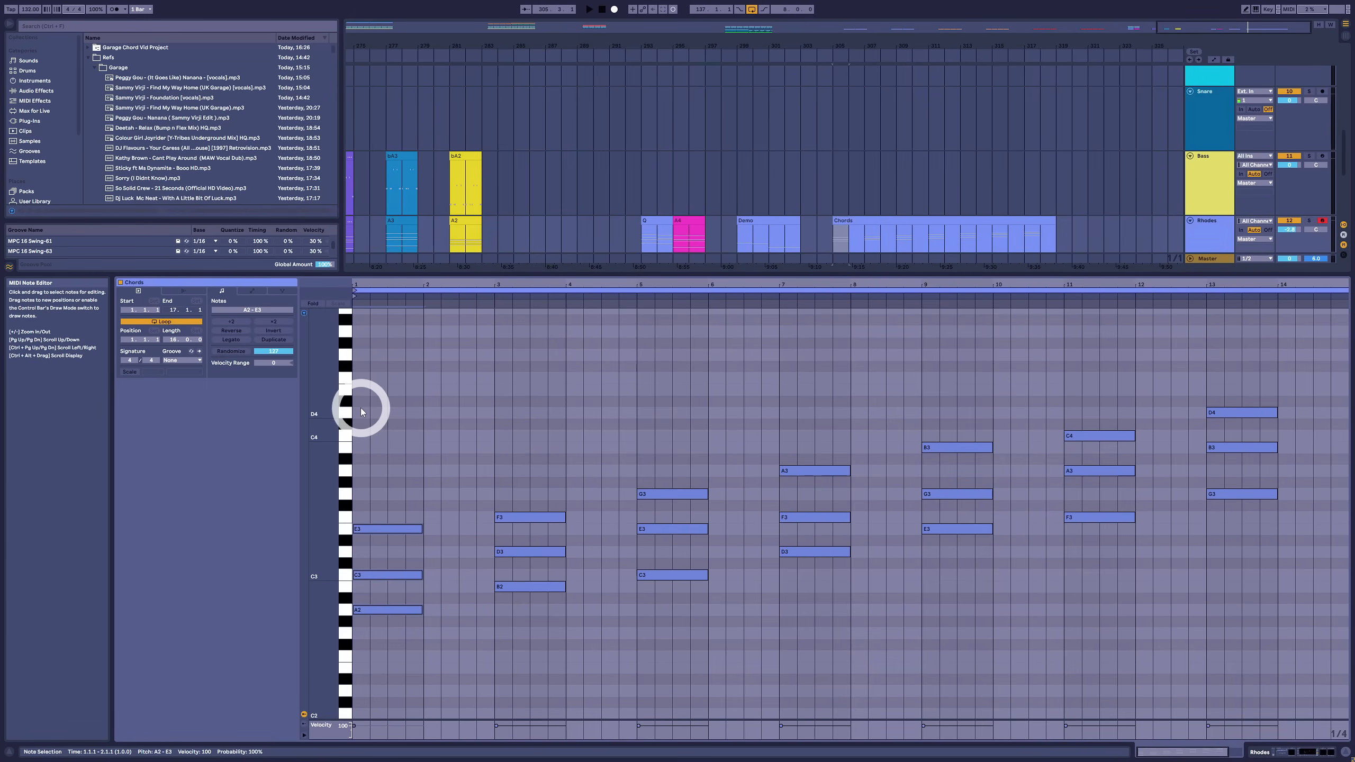
{"action": "key", "text": "Home"}
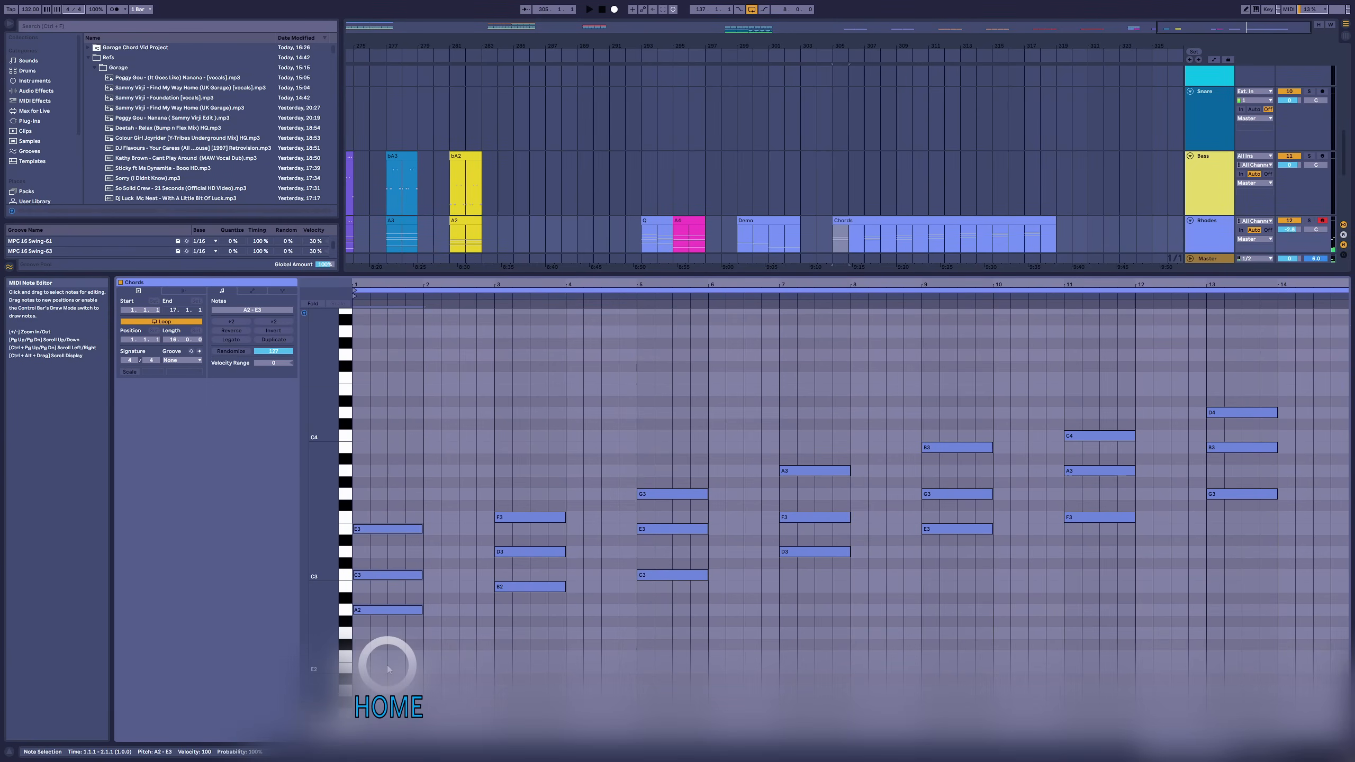
{"action": "left_click_drag", "start_coordinate": [387, 437], "coordinate": [392, 621]}
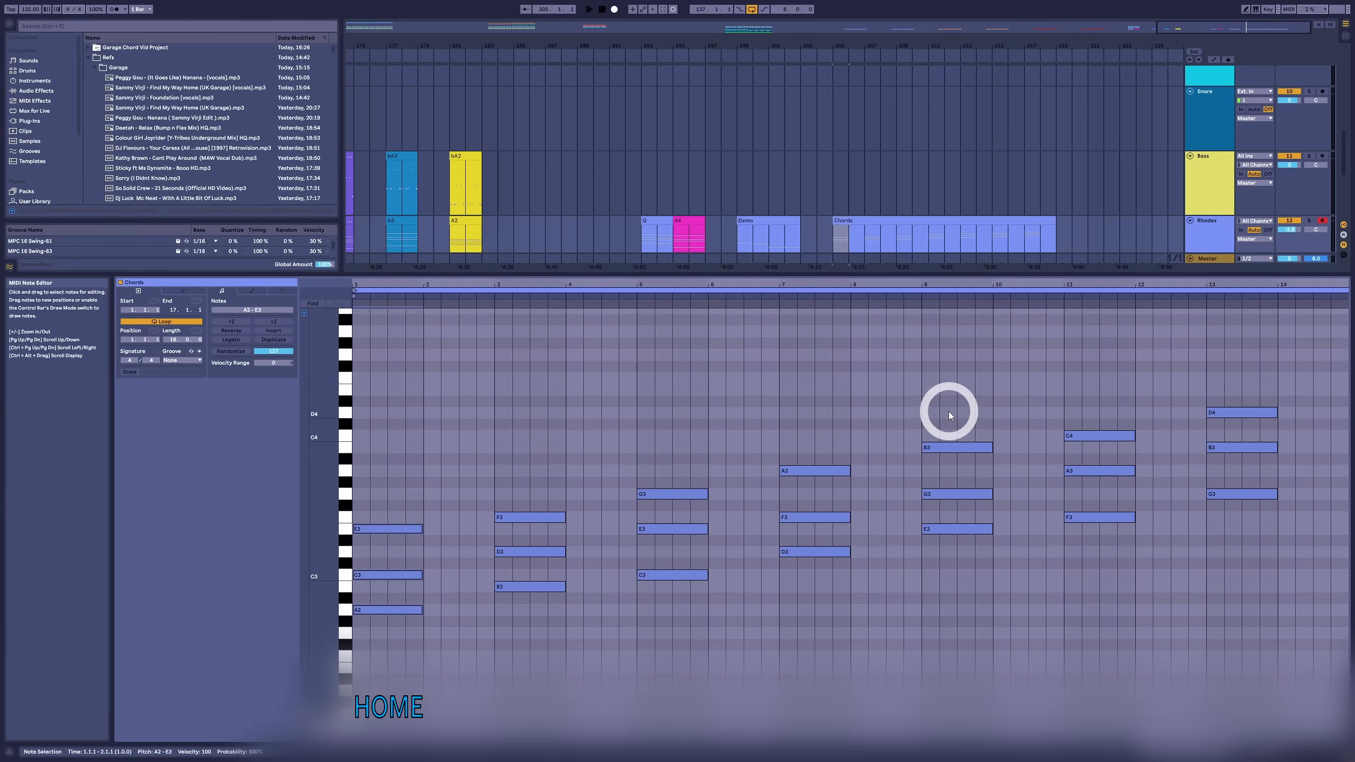
Step: Compare the E3–G3–B3 chord at bar 9 with the home chord at bar 1 by auditioning them alternately
{"action": "left_click_drag", "start_coordinate": [954, 364], "coordinate": [981, 648]}
{"action": "left_click_drag", "start_coordinate": [391, 386], "coordinate": [370, 695]}
{"action": "left_click_drag", "start_coordinate": [977, 379], "coordinate": [907, 657]}
{"action": "left_click_drag", "start_coordinate": [390, 405], "coordinate": [372, 679]}
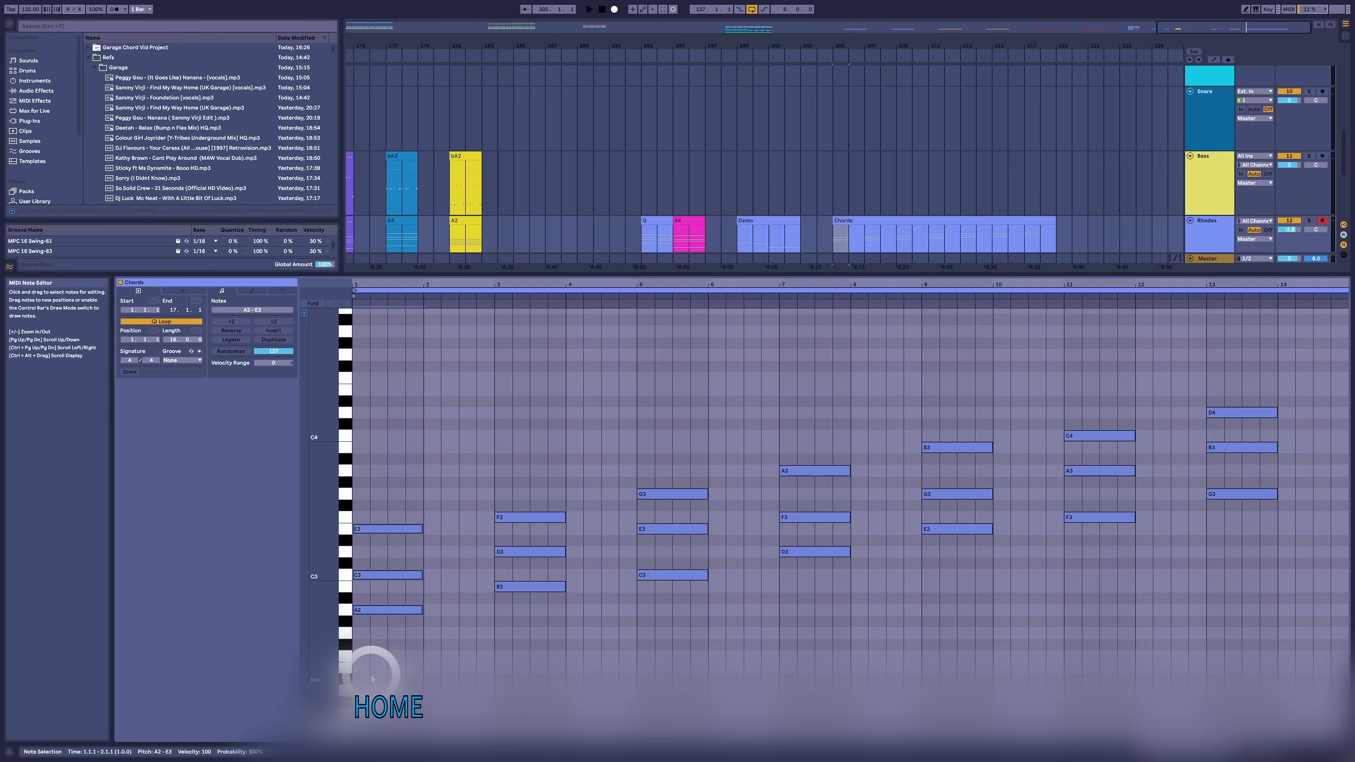
{"action": "left_click_drag", "start_coordinate": [957, 383], "coordinate": [940, 563]}
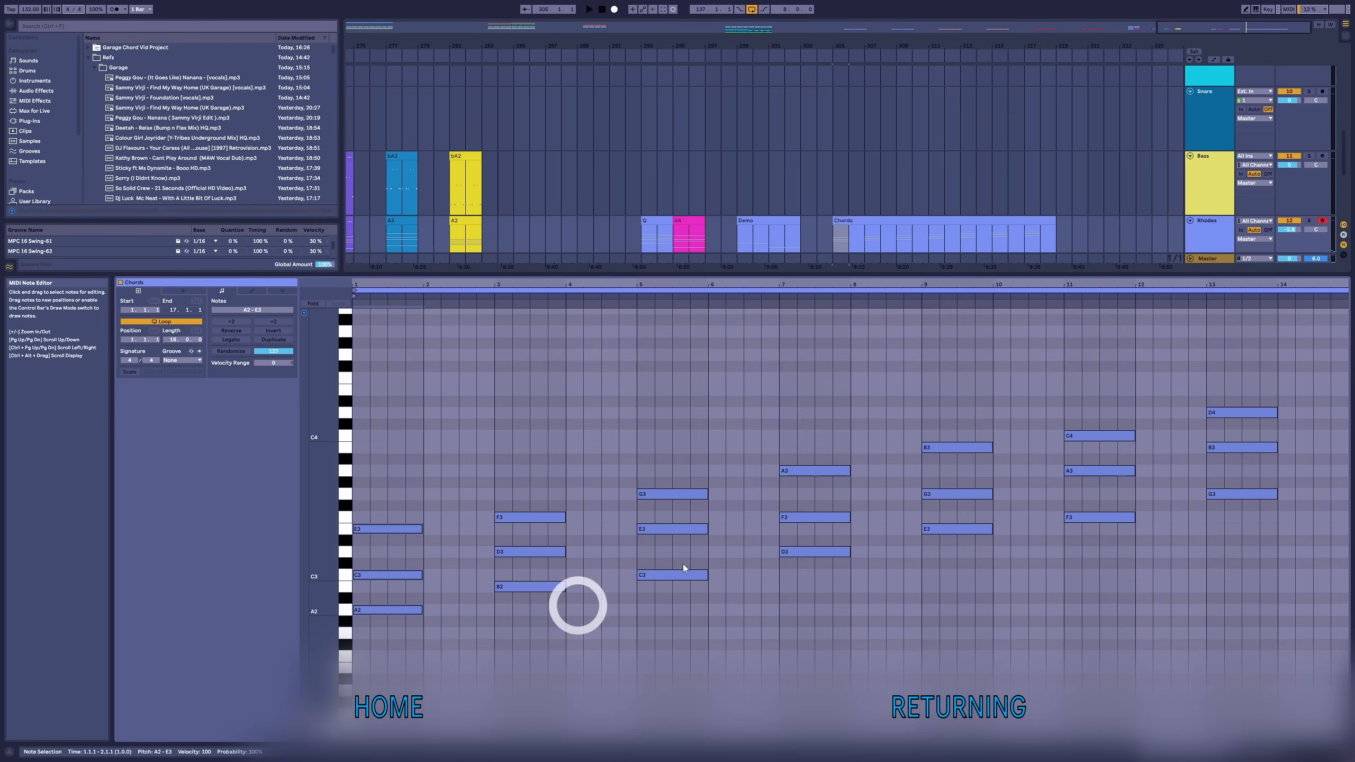
{"action": "left_click_drag", "start_coordinate": [947, 382], "coordinate": [934, 593]}
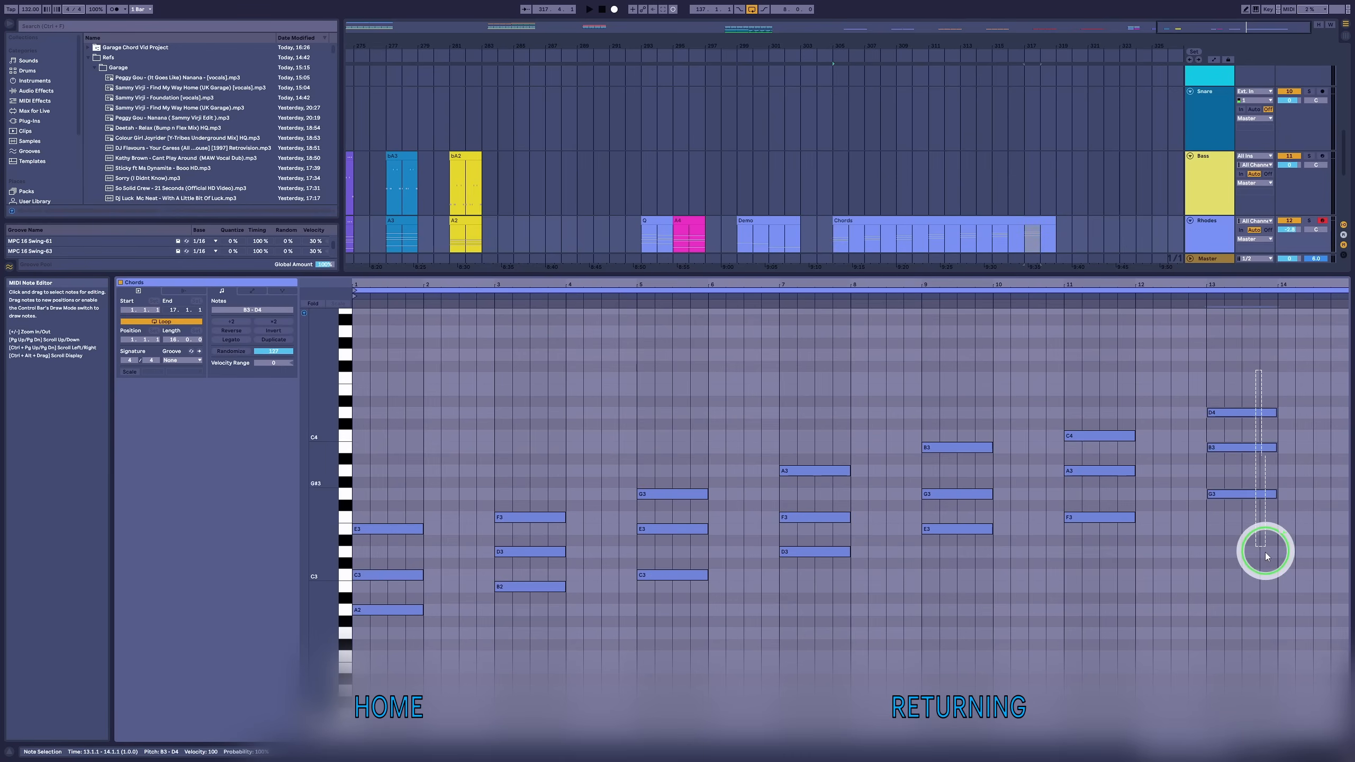
Step: Audition the home chord and transpose the G3–B3–D4 chord at bar 13 down one octave
{"action": "left_click", "coordinate": [404, 587]}
{"action": "left_click_drag", "start_coordinate": [405, 587], "coordinate": [389, 652]}
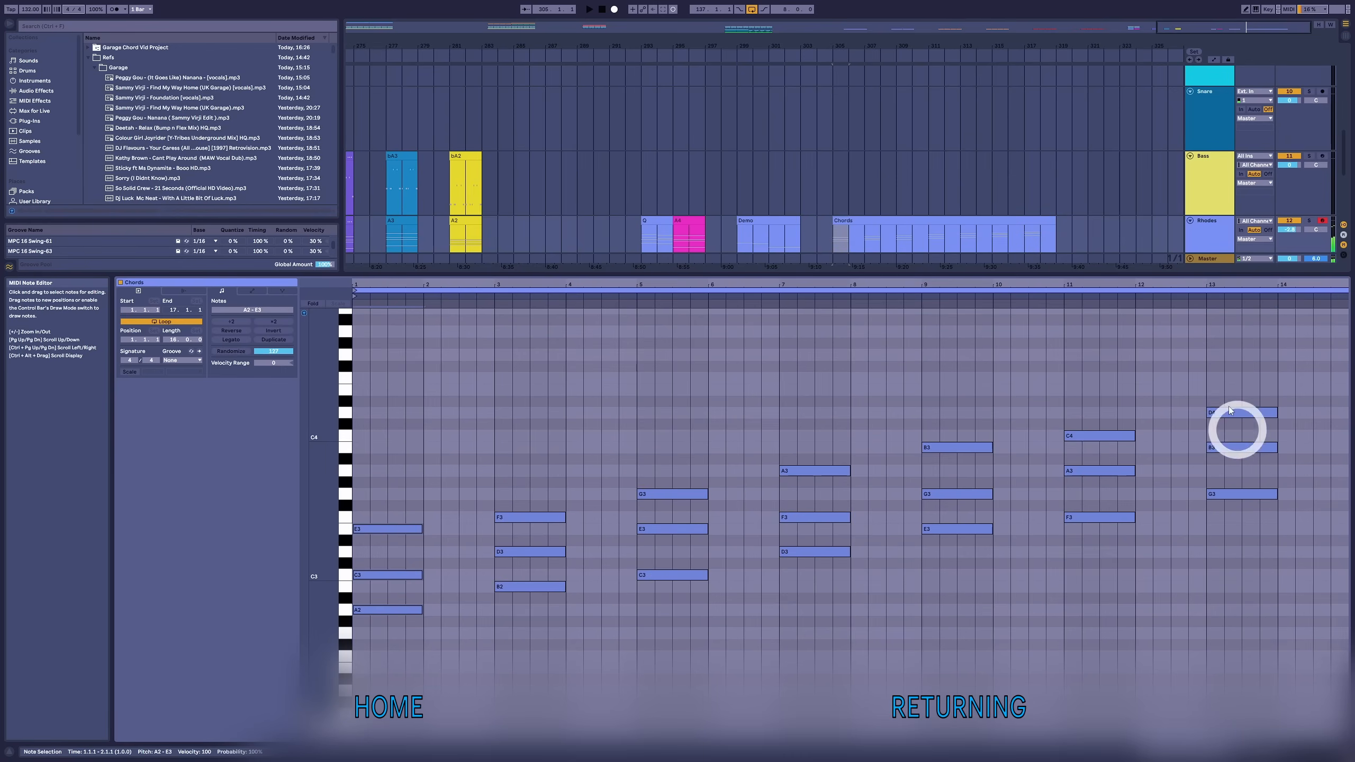
{"action": "left_click_drag", "start_coordinate": [1236, 368], "coordinate": [1234, 525]}
{"action": "key", "text": "shift+Down"}
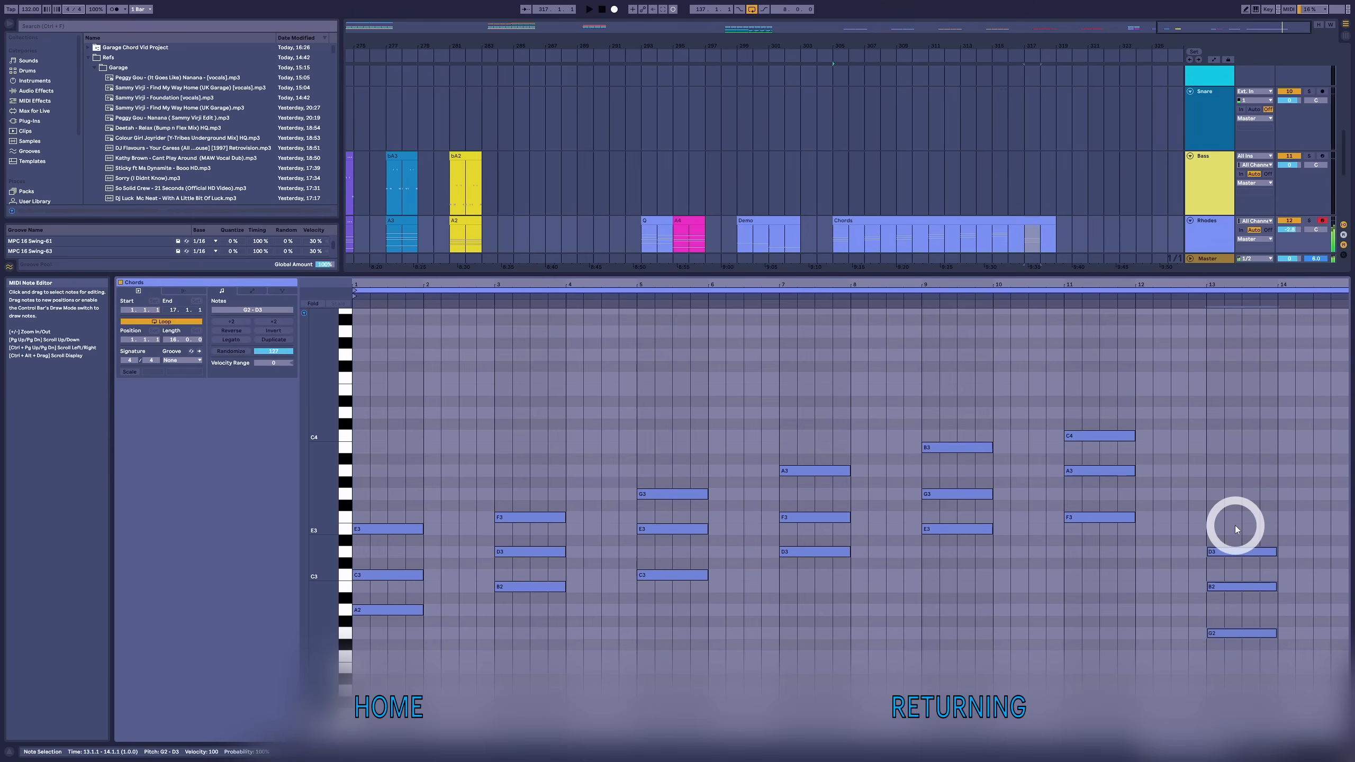
Step: Compare the lowered chord at bar 13 with the home chord at bar 1 by auditioning both
{"action": "left_click_drag", "start_coordinate": [455, 438], "coordinate": [421, 701]}
{"action": "left_click_drag", "start_coordinate": [1285, 443], "coordinate": [1240, 704]}
{"action": "left_click_drag", "start_coordinate": [447, 426], "coordinate": [394, 687]}
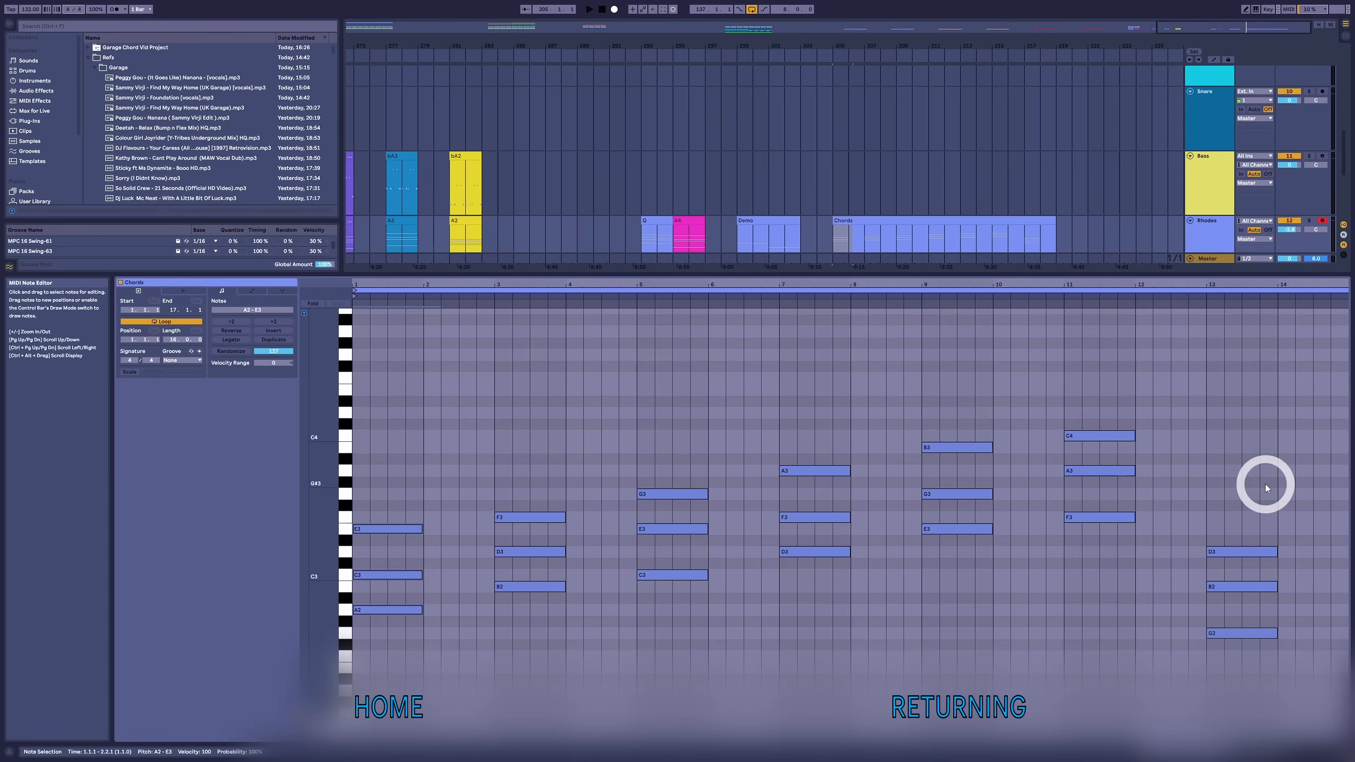
Step: Compare the B2–D3–F3 chord at bar 3 with the home chord by auditioning them in turn
{"action": "left_click", "coordinate": [528, 710]}
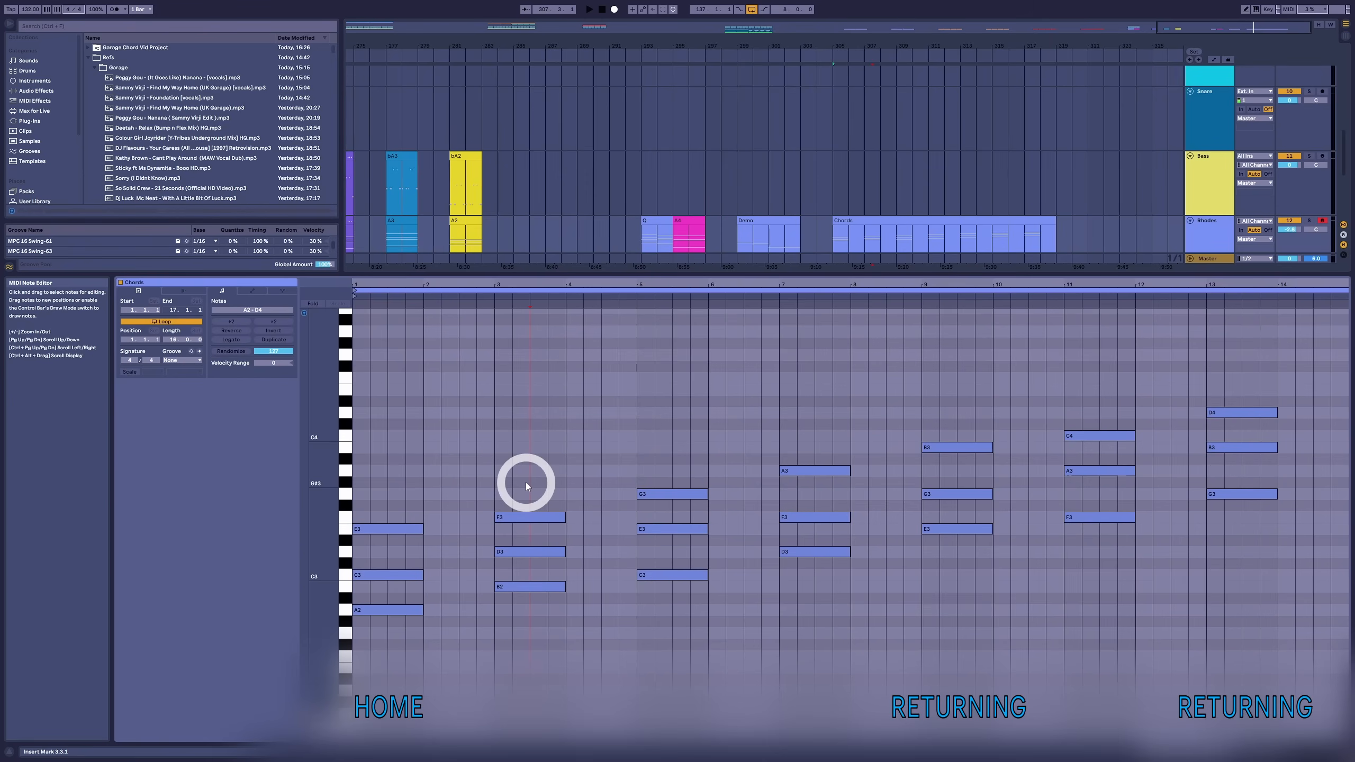
{"action": "left_click_drag", "start_coordinate": [538, 459], "coordinate": [545, 634]}
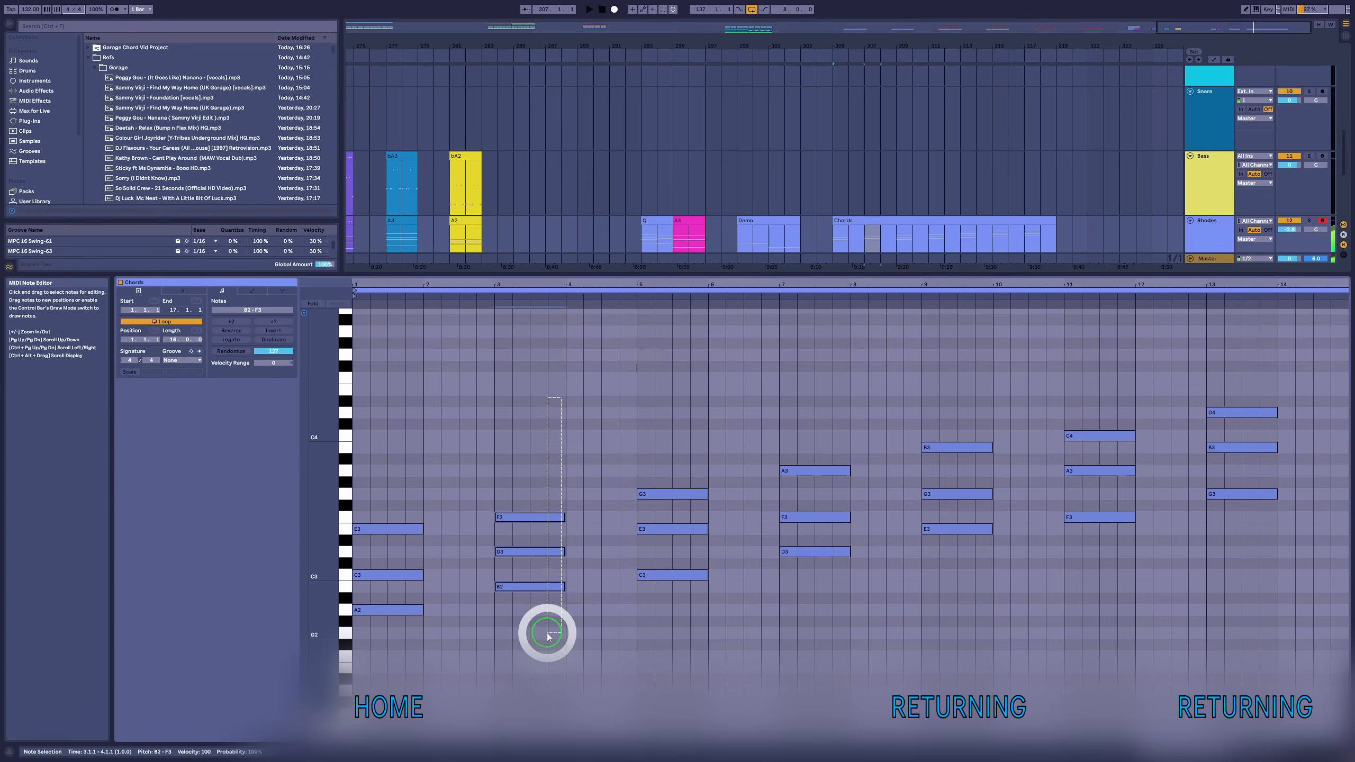
{"action": "left_click_drag", "start_coordinate": [381, 491], "coordinate": [413, 661]}
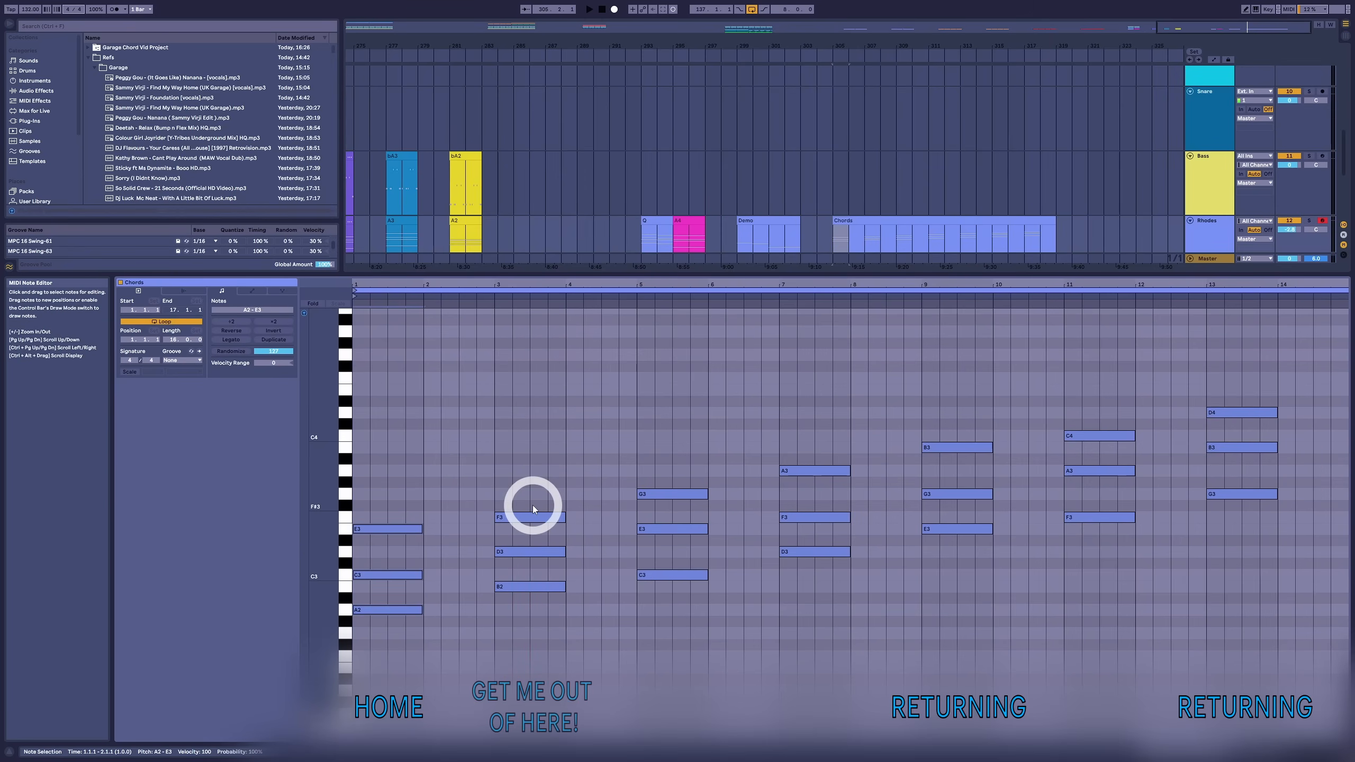
{"action": "left_click_drag", "start_coordinate": [533, 505], "coordinate": [526, 592]}
{"action": "left_click_drag", "start_coordinate": [438, 516], "coordinate": [414, 634]}
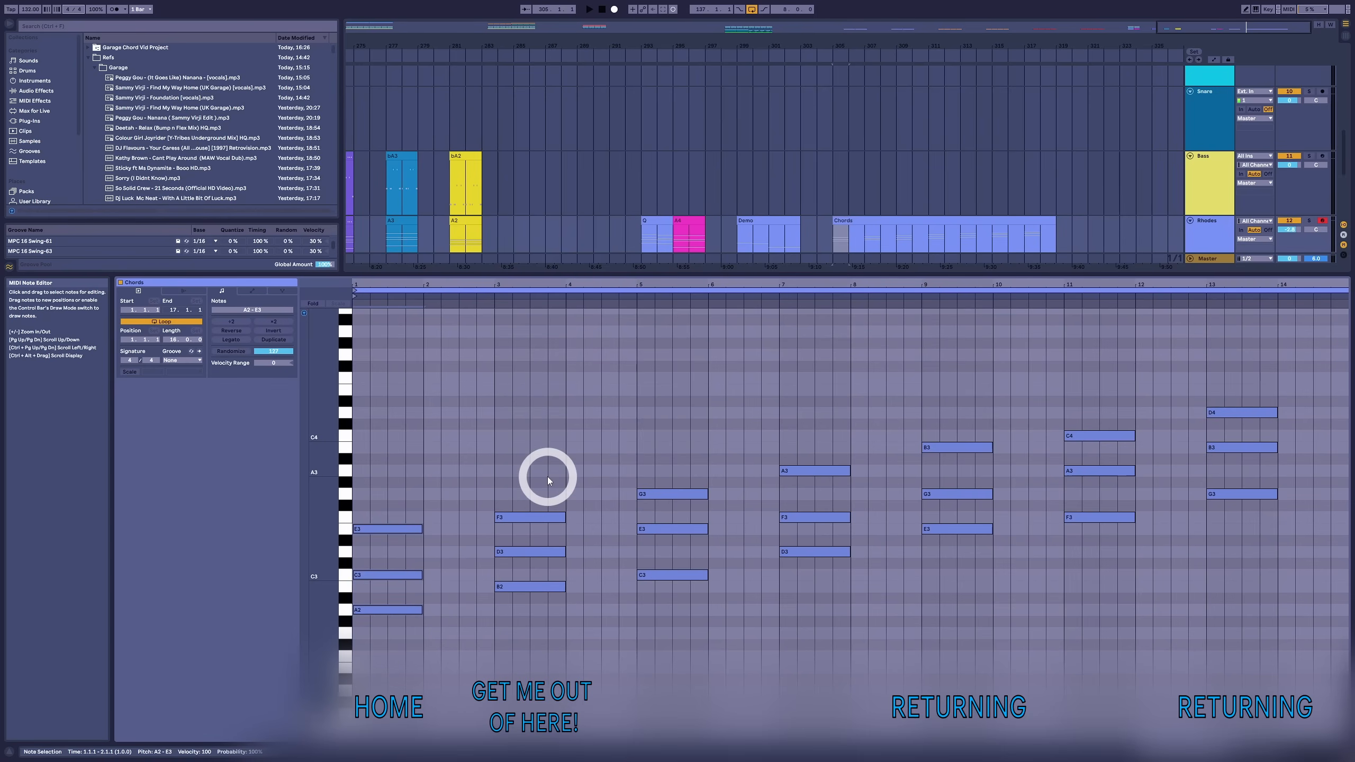
{"action": "left_click_drag", "start_coordinate": [546, 466], "coordinate": [529, 665]}
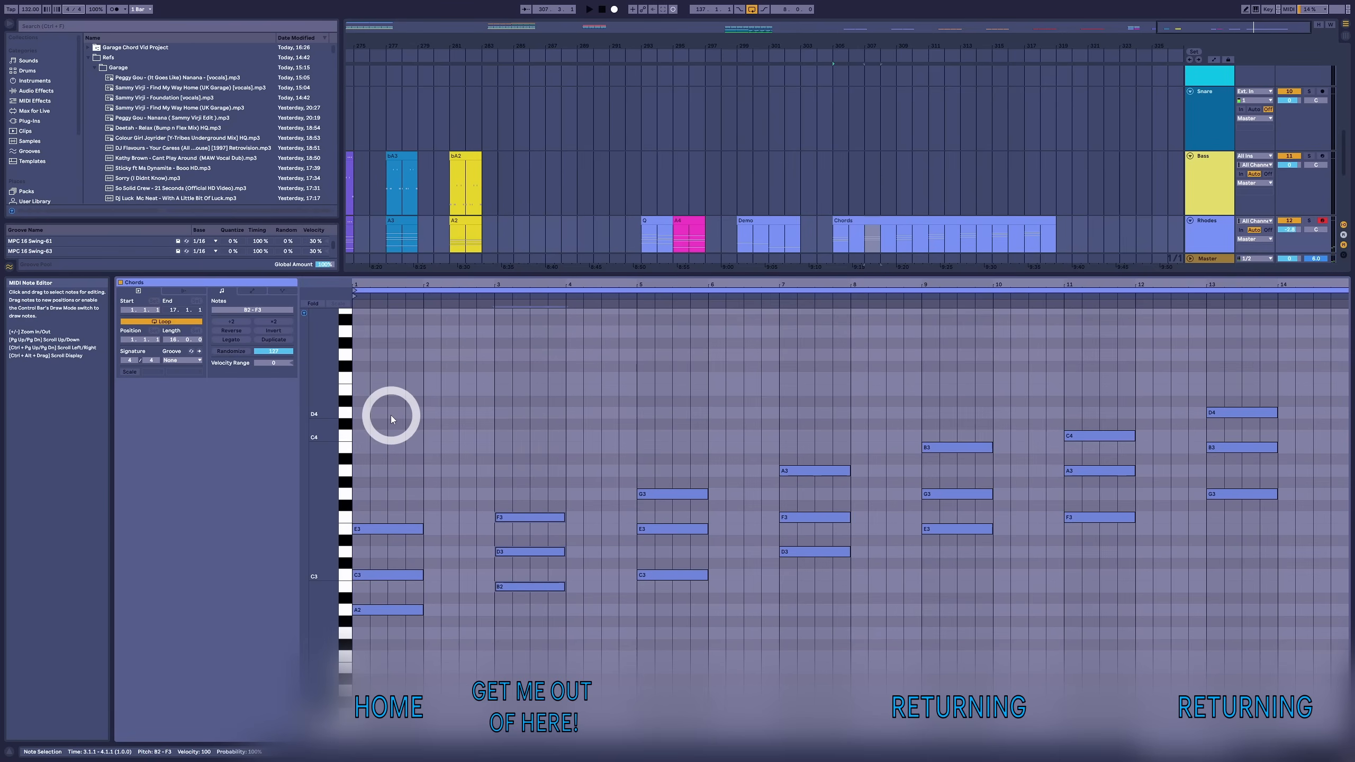
{"action": "left_click_drag", "start_coordinate": [394, 415], "coordinate": [456, 621]}
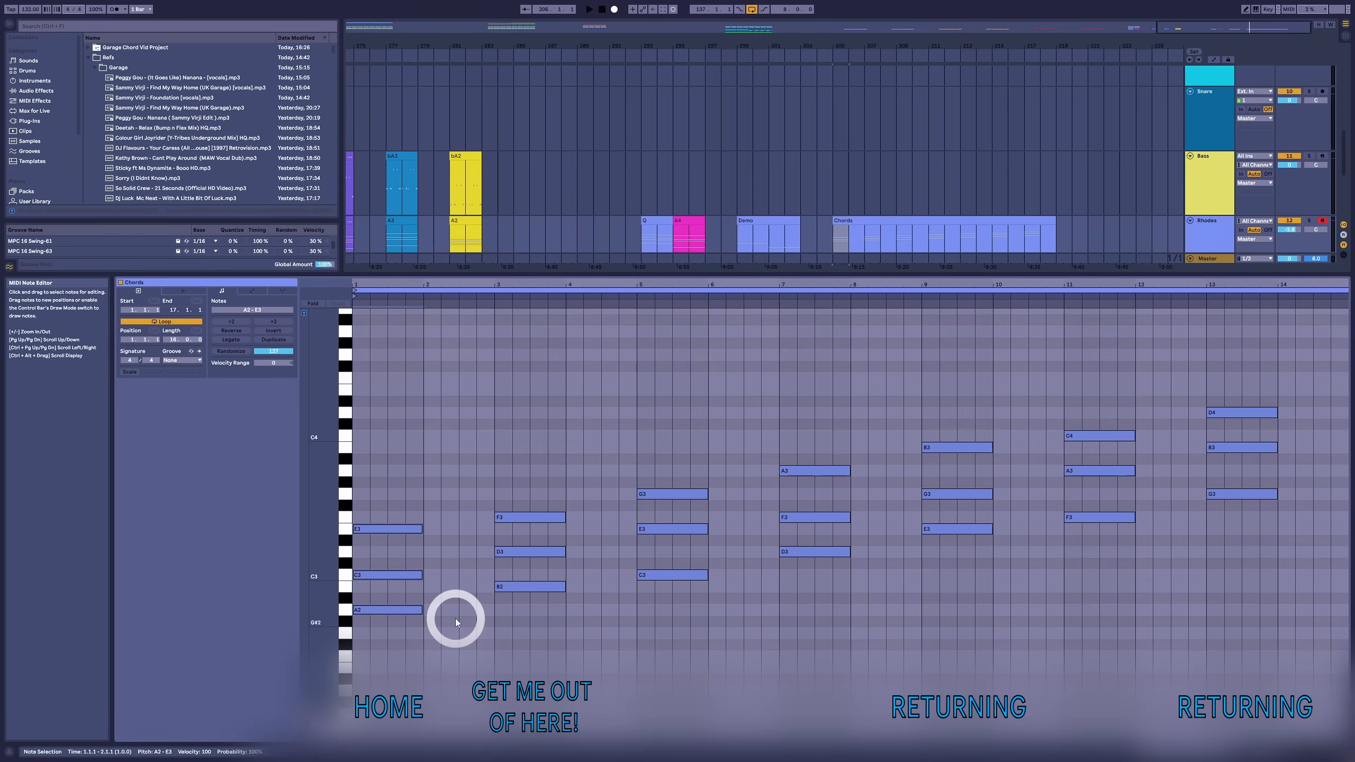
Step: Audition the D3–F3–A3 chord at bar 7, followed by the bar 9 chord and the home chord
{"action": "left_click_drag", "start_coordinate": [828, 406], "coordinate": [796, 575]}
{"action": "left_click_drag", "start_coordinate": [796, 419], "coordinate": [817, 602]}
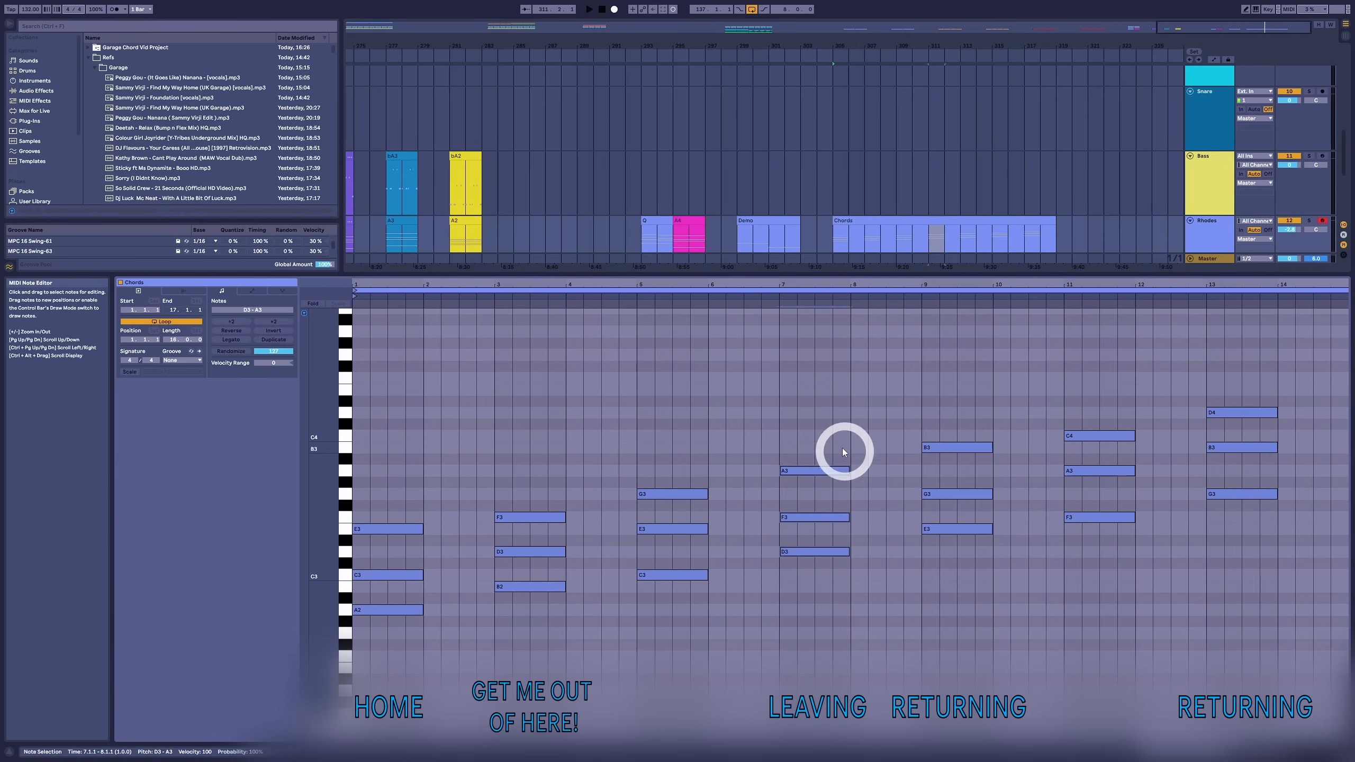
{"action": "left_click_drag", "start_coordinate": [828, 418], "coordinate": [832, 619]}
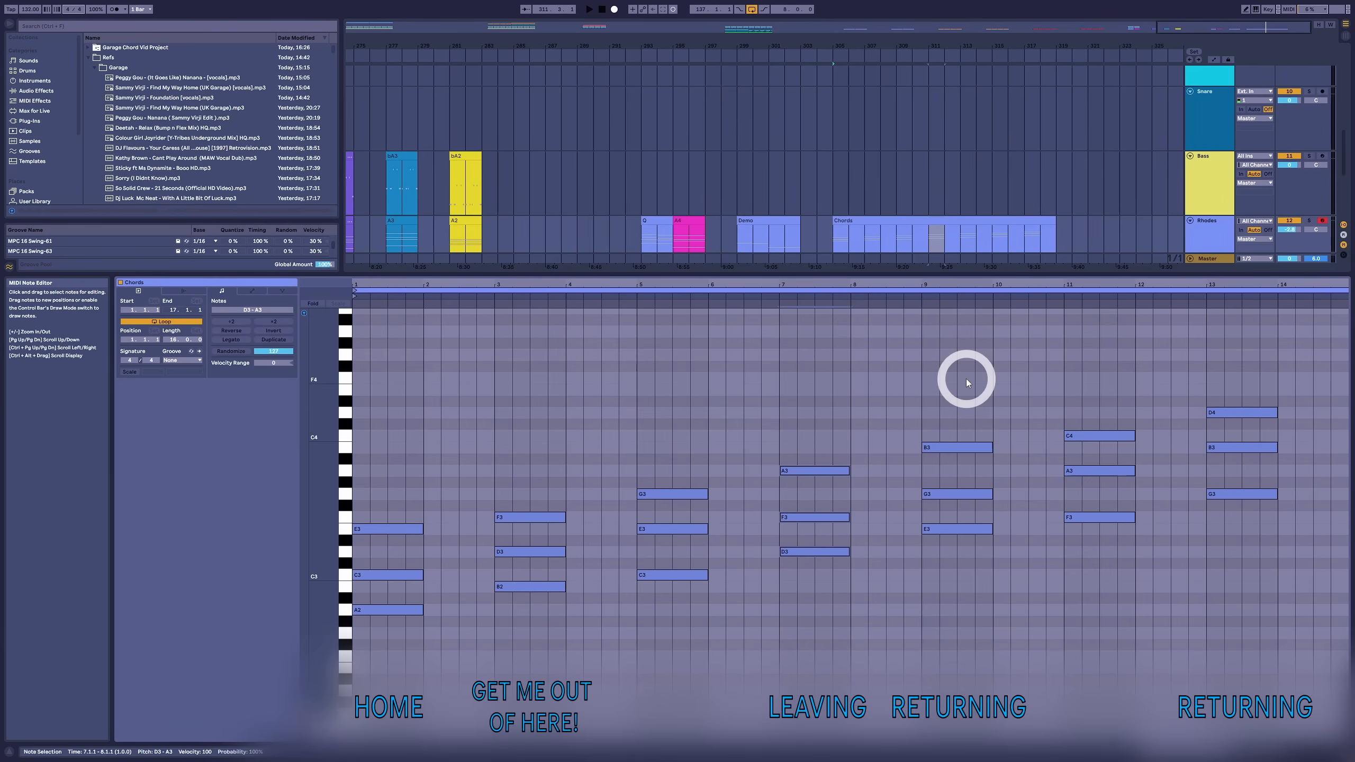
{"action": "left_click_drag", "start_coordinate": [965, 375], "coordinate": [949, 572]}
{"action": "left_click_drag", "start_coordinate": [426, 414], "coordinate": [387, 685]}
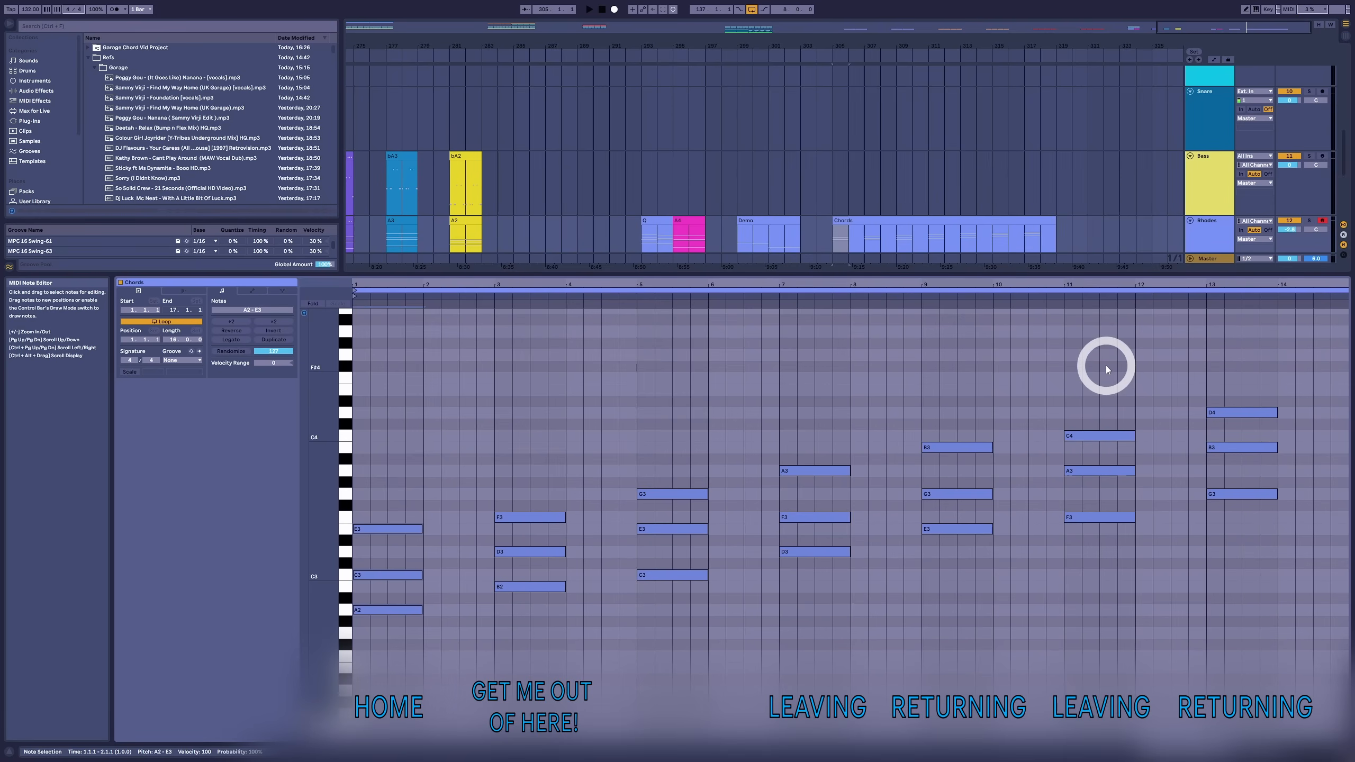
Step: Audition the F3–A3–C4 chord at bar 11, followed by the E3–G3–B3 chord at bar 9 and the home chord
{"action": "left_click_drag", "start_coordinate": [1107, 356], "coordinate": [1095, 595]}
{"action": "left_click_drag", "start_coordinate": [1091, 373], "coordinate": [1095, 600]}
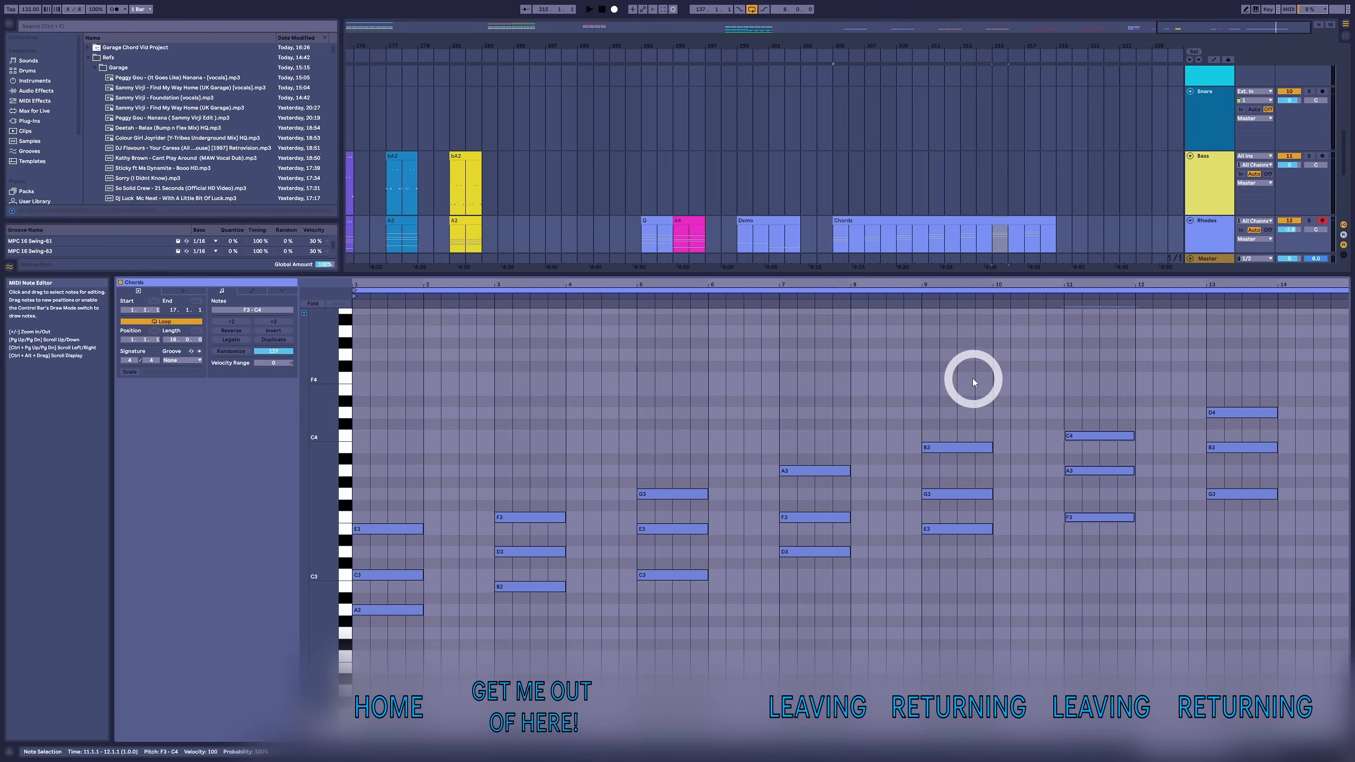
{"action": "left_click_drag", "start_coordinate": [965, 365], "coordinate": [952, 625]}
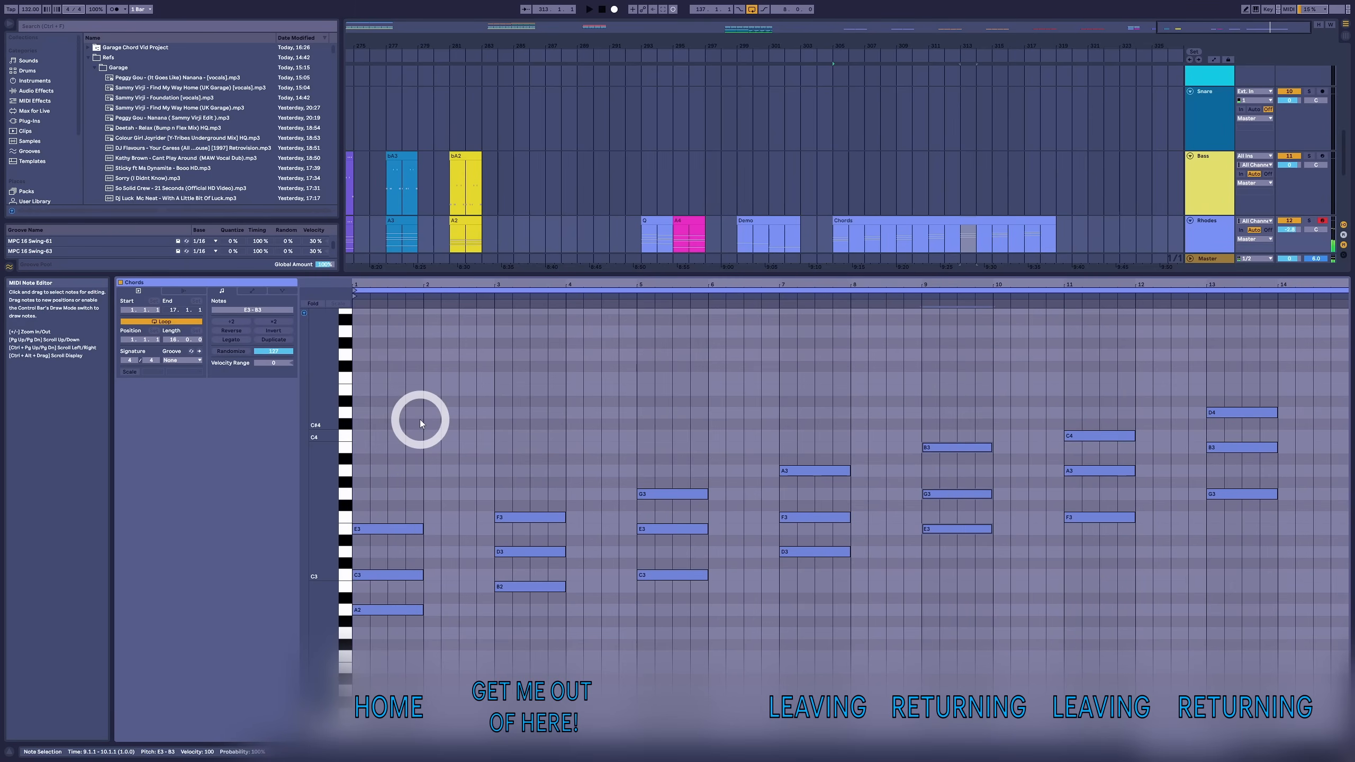
{"action": "left_click_drag", "start_coordinate": [413, 408], "coordinate": [377, 659]}
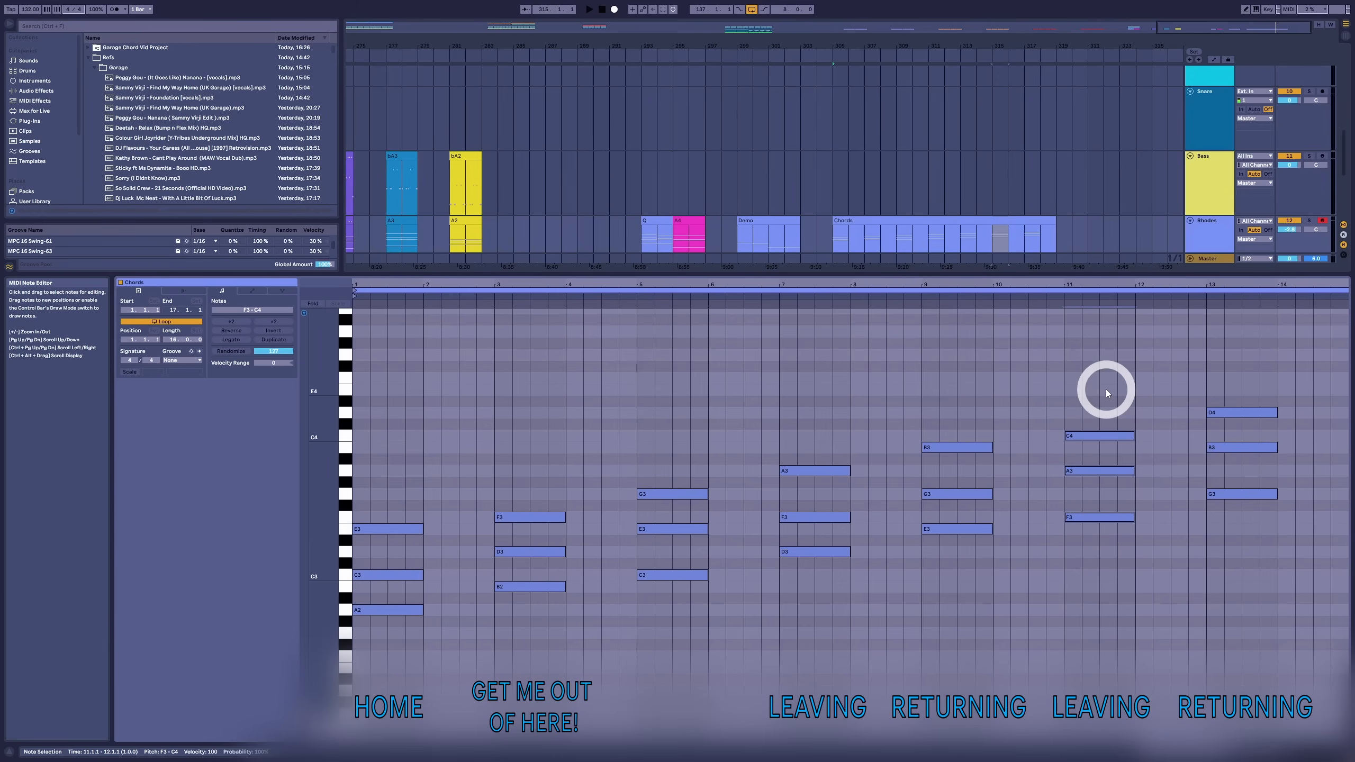
Step: Alternate between the home chord at bar 1 and the bar 9 chord by auditioning each in turn
{"action": "left_click_drag", "start_coordinate": [433, 437], "coordinate": [423, 678]}
{"action": "left_click_drag", "start_coordinate": [971, 376], "coordinate": [954, 668]}
{"action": "left_click_drag", "start_coordinate": [420, 444], "coordinate": [401, 663]}
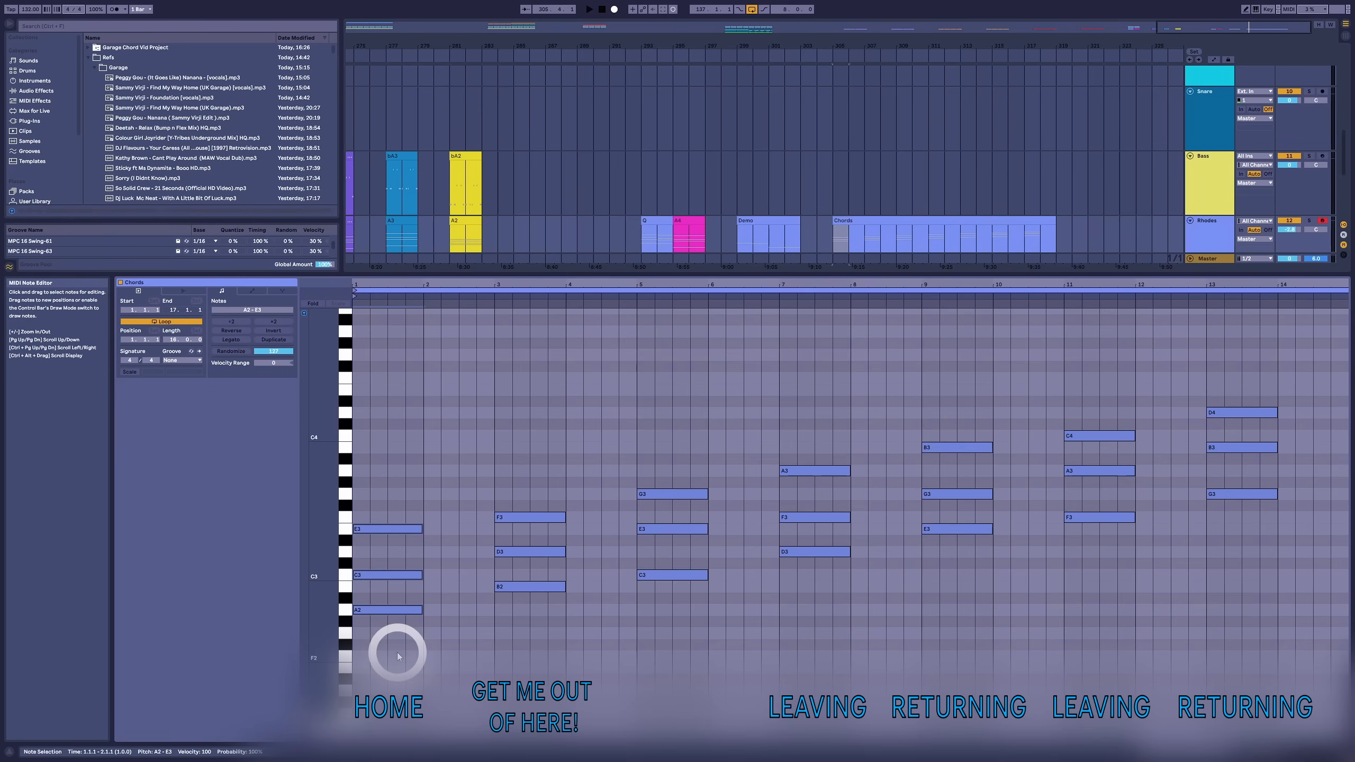
Step: Compare the C3–E3–G3 floater chord at bar 5 with the home chord by auditioning both repeatedly
{"action": "left_click_drag", "start_coordinate": [664, 469], "coordinate": [667, 668]}
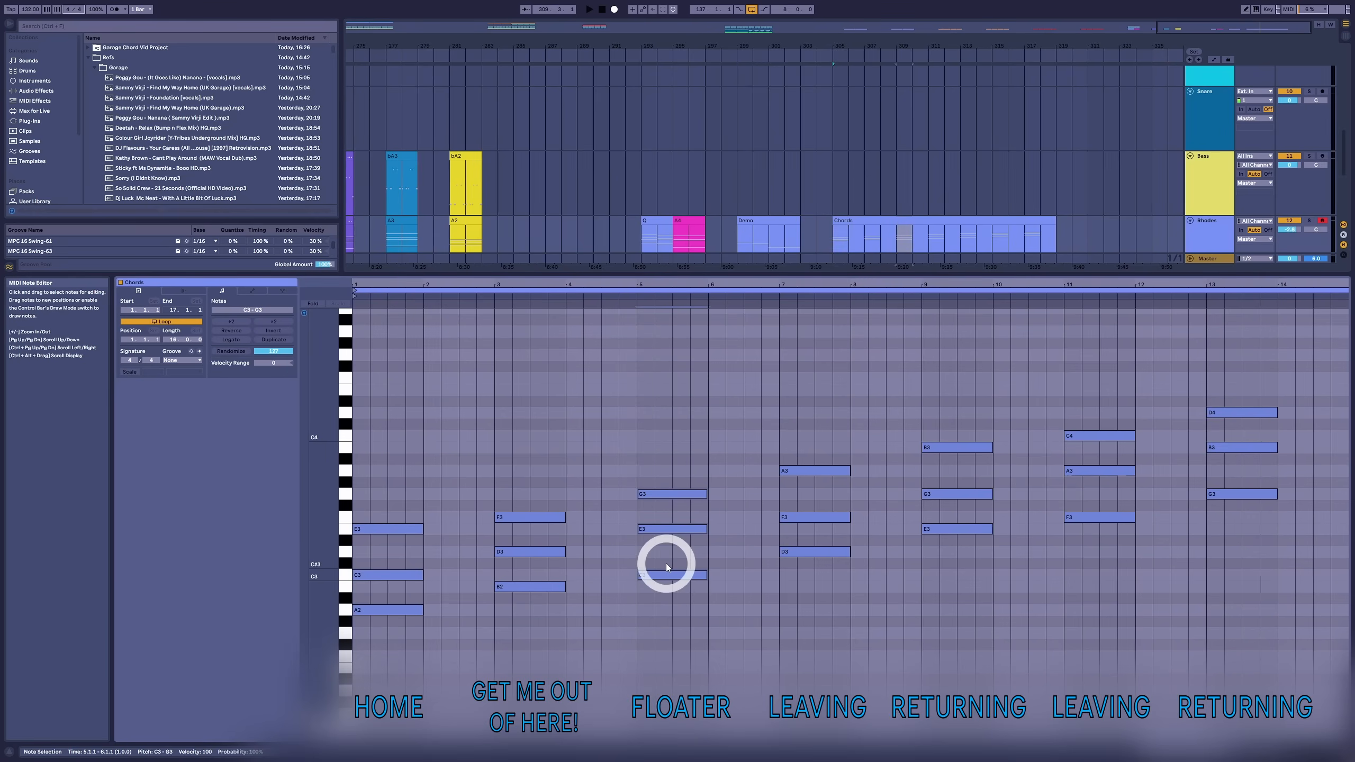
{"action": "left_click_drag", "start_coordinate": [663, 431], "coordinate": [657, 650]}
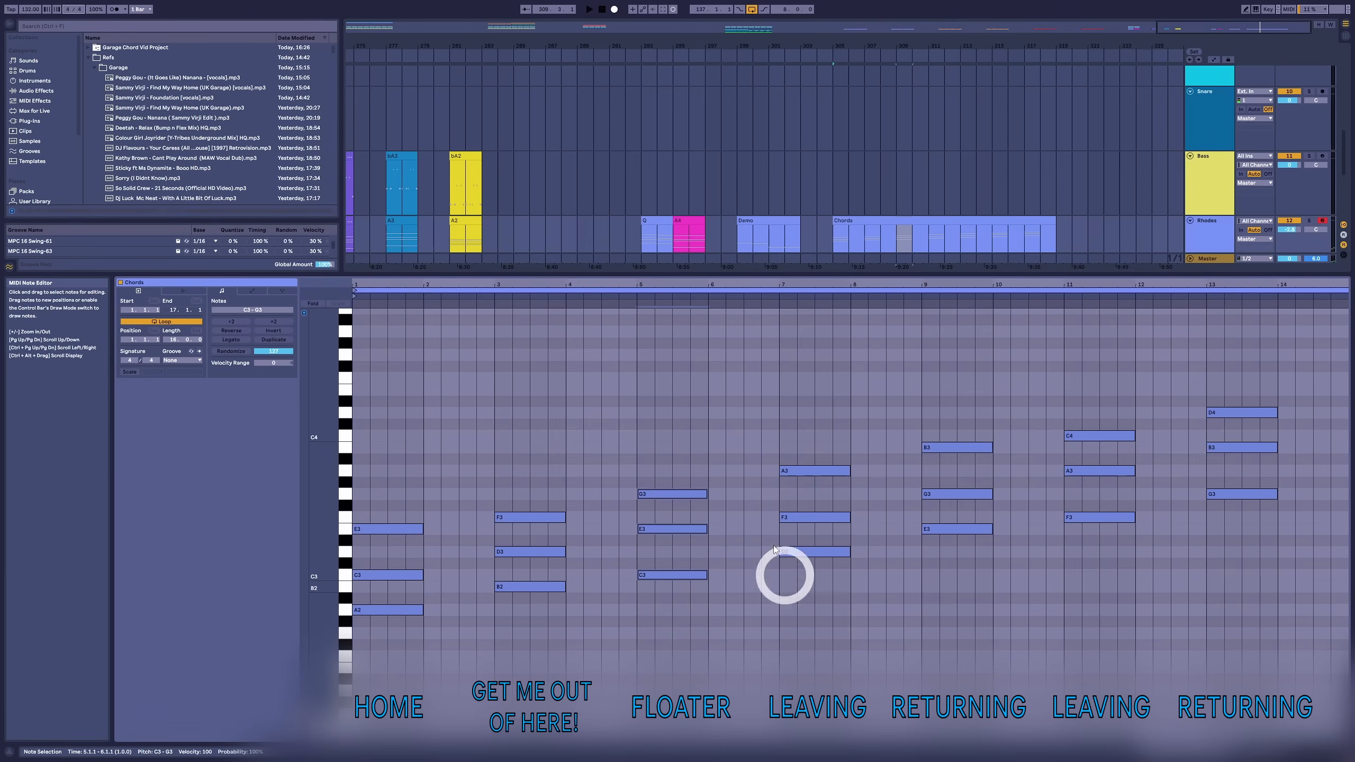
{"action": "left_click", "coordinate": [681, 667]}
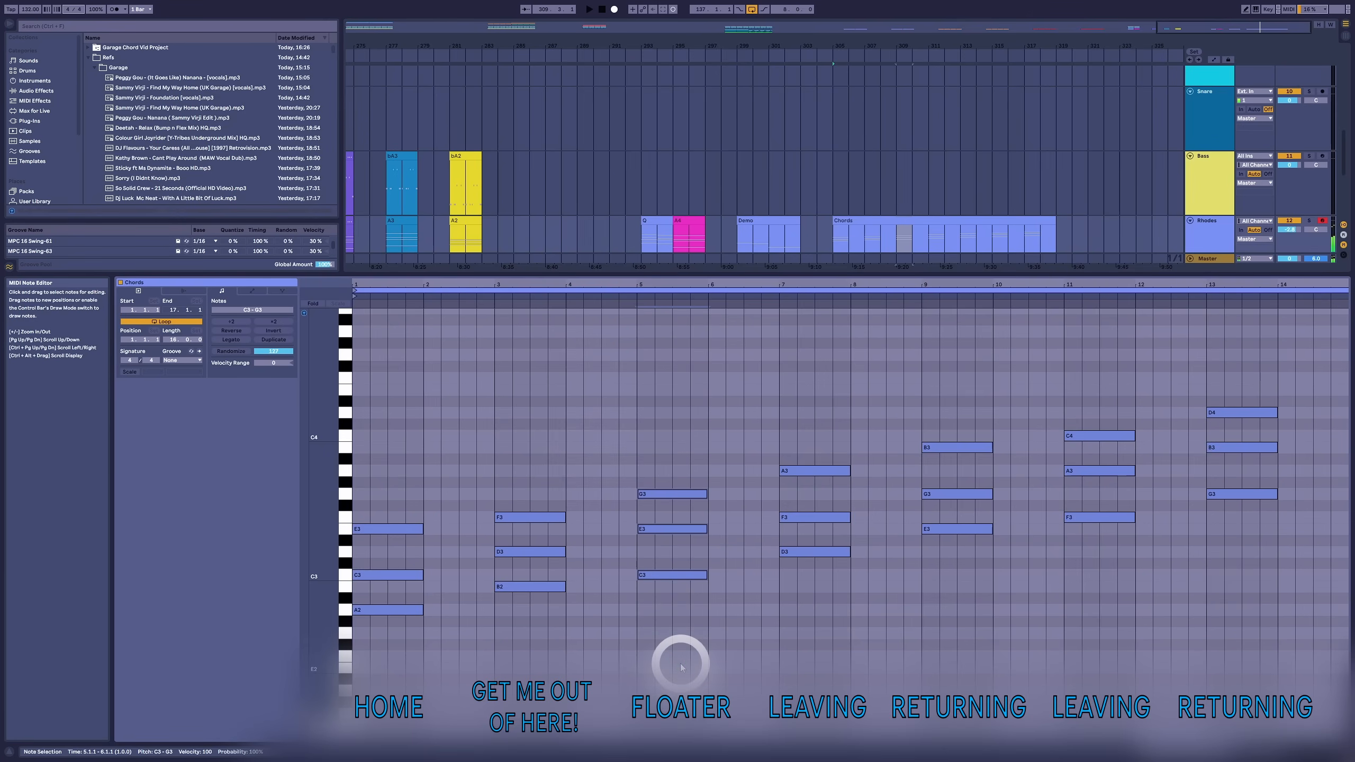
{"action": "left_click_drag", "start_coordinate": [423, 457], "coordinate": [380, 689]}
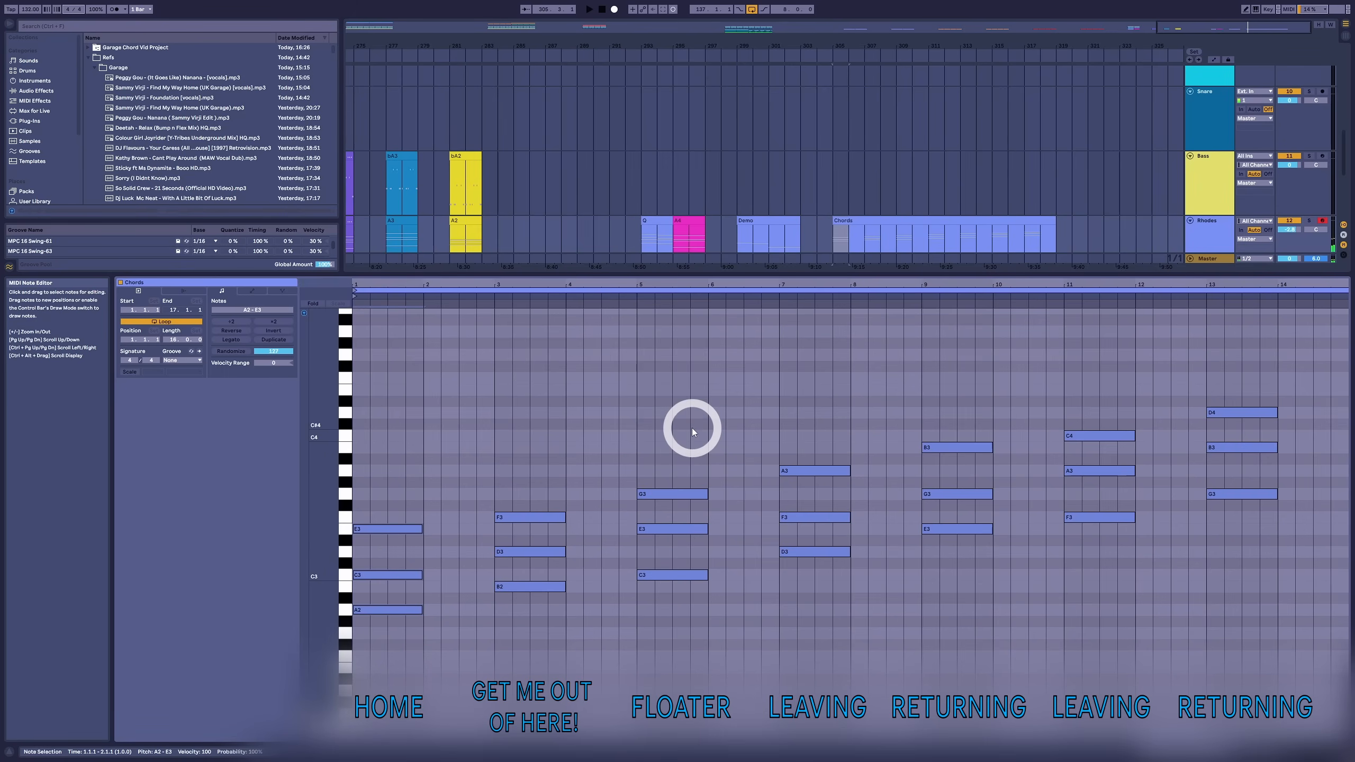
{"action": "left_click_drag", "start_coordinate": [692, 428], "coordinate": [670, 648]}
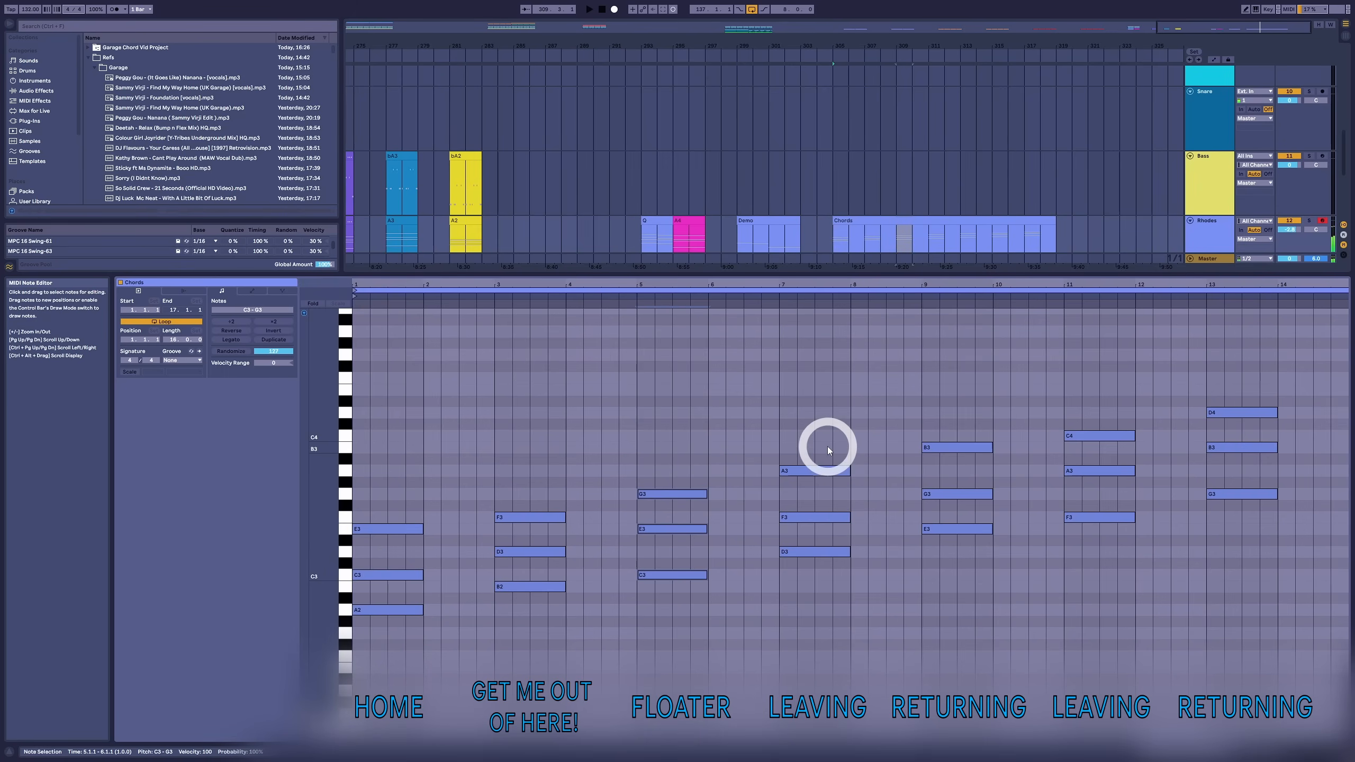
Step: Audition the returning E3–G3–B3 chord at bar 9 and resolve it to the home chord
{"action": "left_click", "coordinate": [892, 406]}
{"action": "left_click_drag", "start_coordinate": [891, 407], "coordinate": [907, 715]}
{"action": "left_click_drag", "start_coordinate": [947, 398], "coordinate": [959, 653]}
{"action": "left_click_drag", "start_coordinate": [414, 430], "coordinate": [404, 718]}
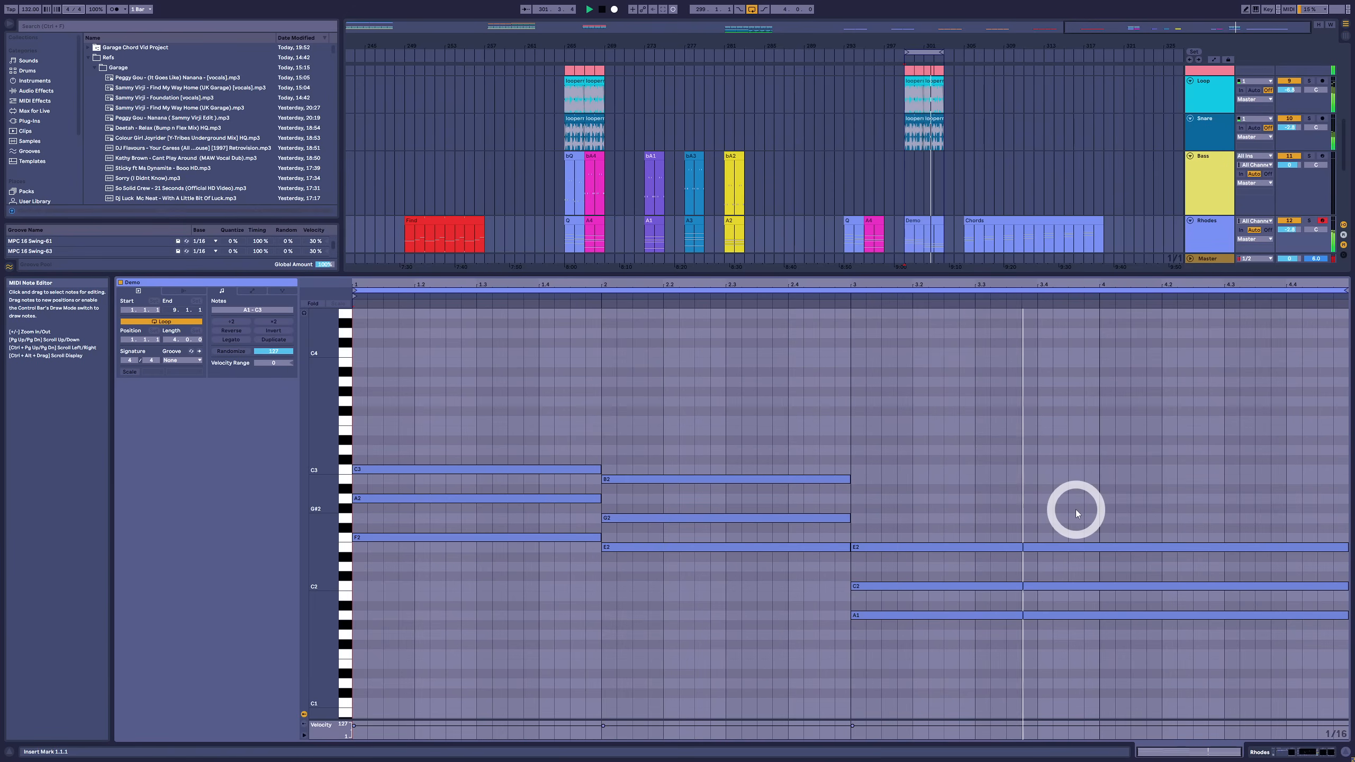
Step: Transpose the A1–C2–E2 chord at bar 3 of the Demo clip up one octave
{"action": "left_click_drag", "start_coordinate": [1089, 482], "coordinate": [1056, 687]}
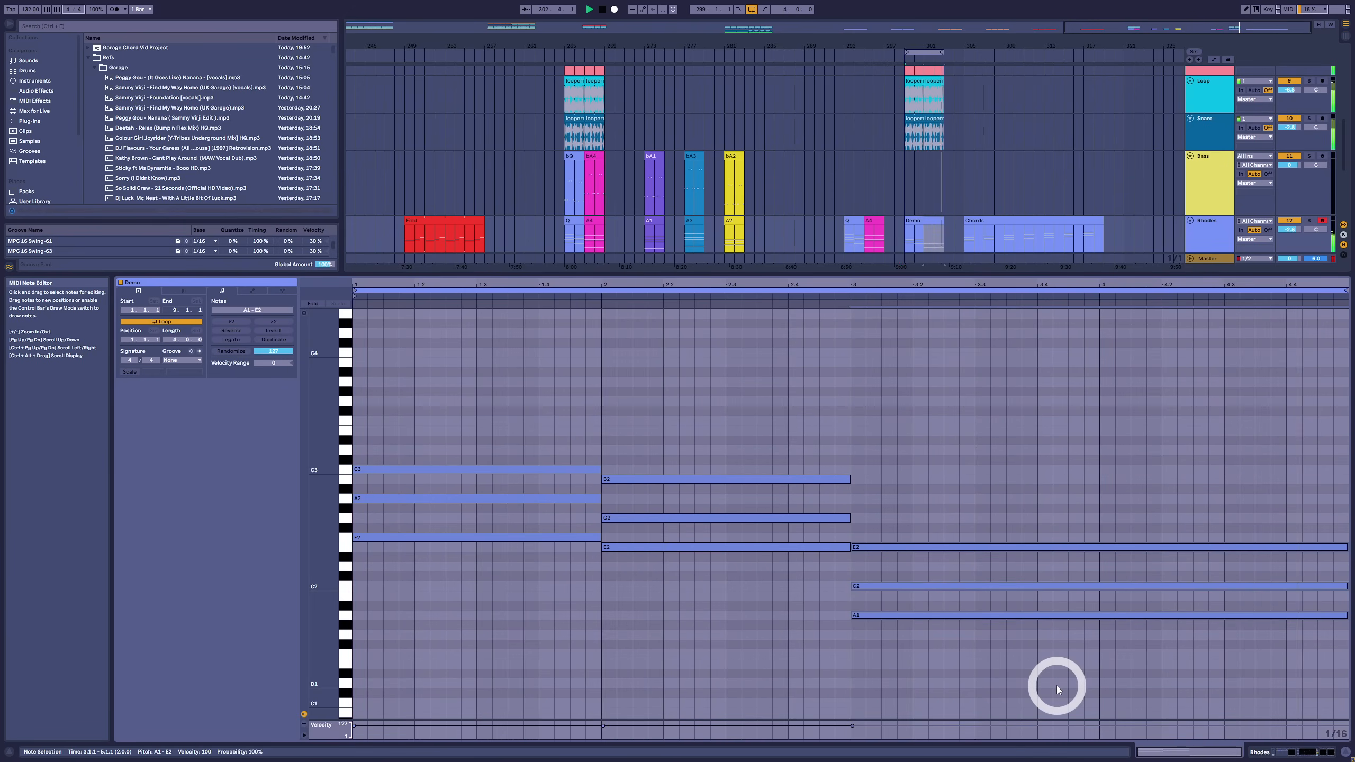
{"action": "key", "text": "shift+Up"}
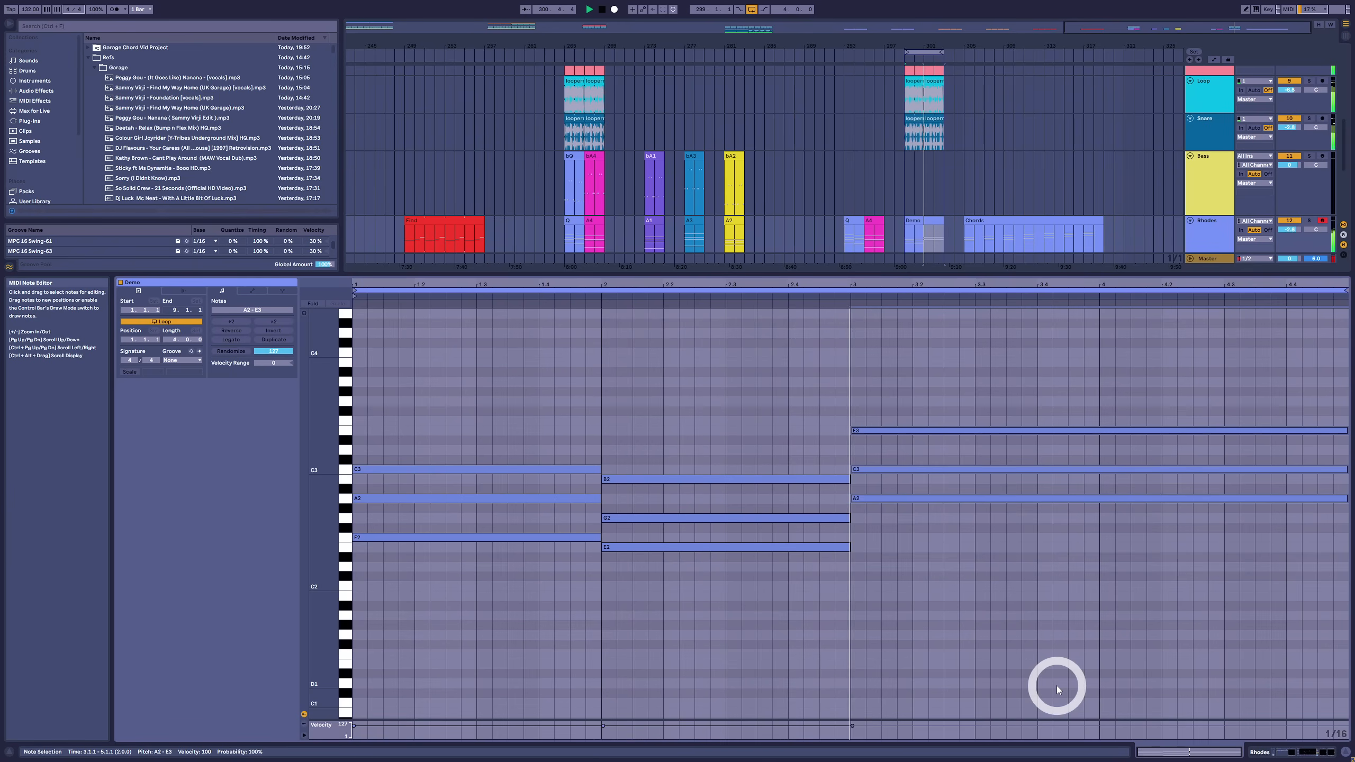
Step: Try raising the velocity of the C3, B2 and A2 notes across the three chords to 127
{"action": "left_click_drag", "start_coordinate": [470, 383], "coordinate": [659, 492]}
{"action": "left_click_drag", "start_coordinate": [933, 485], "coordinate": [931, 515]}
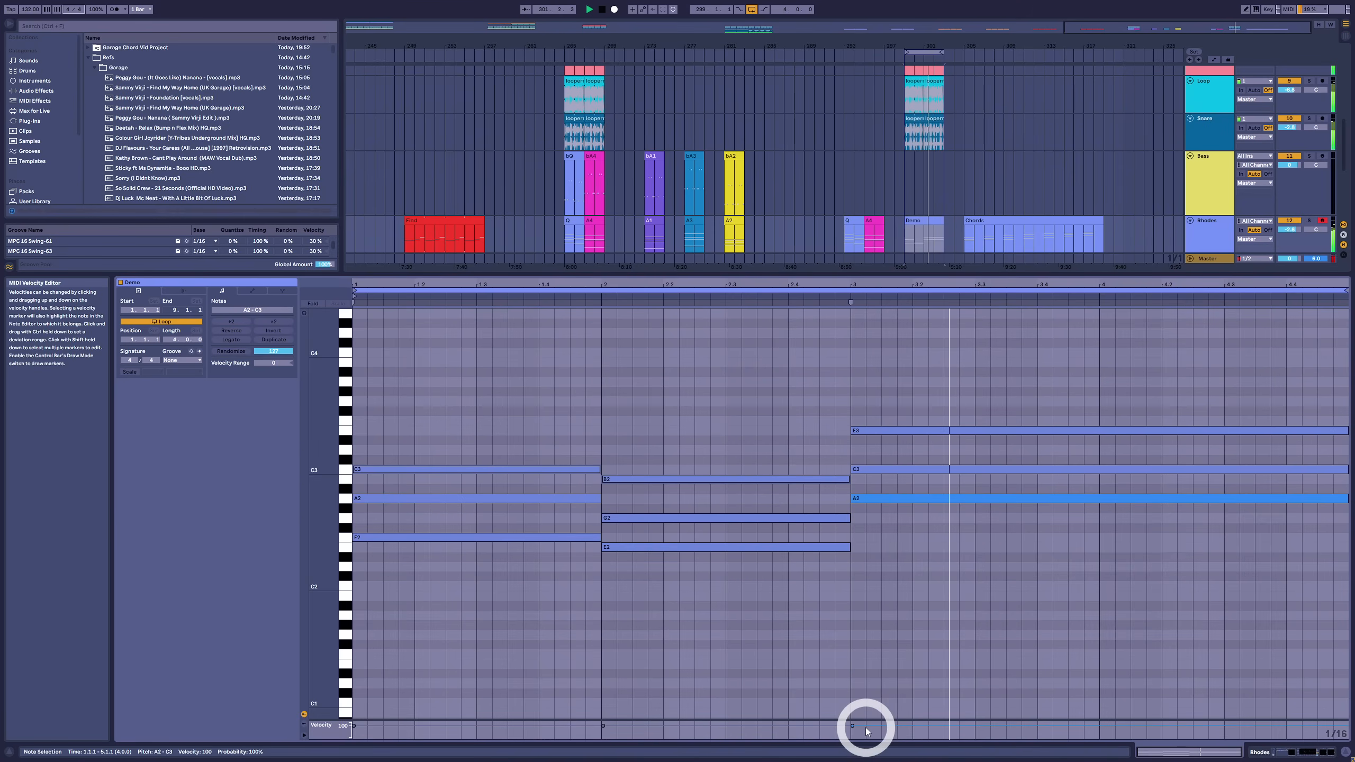
{"action": "left_click_drag", "start_coordinate": [865, 727], "coordinate": [866, 717]}
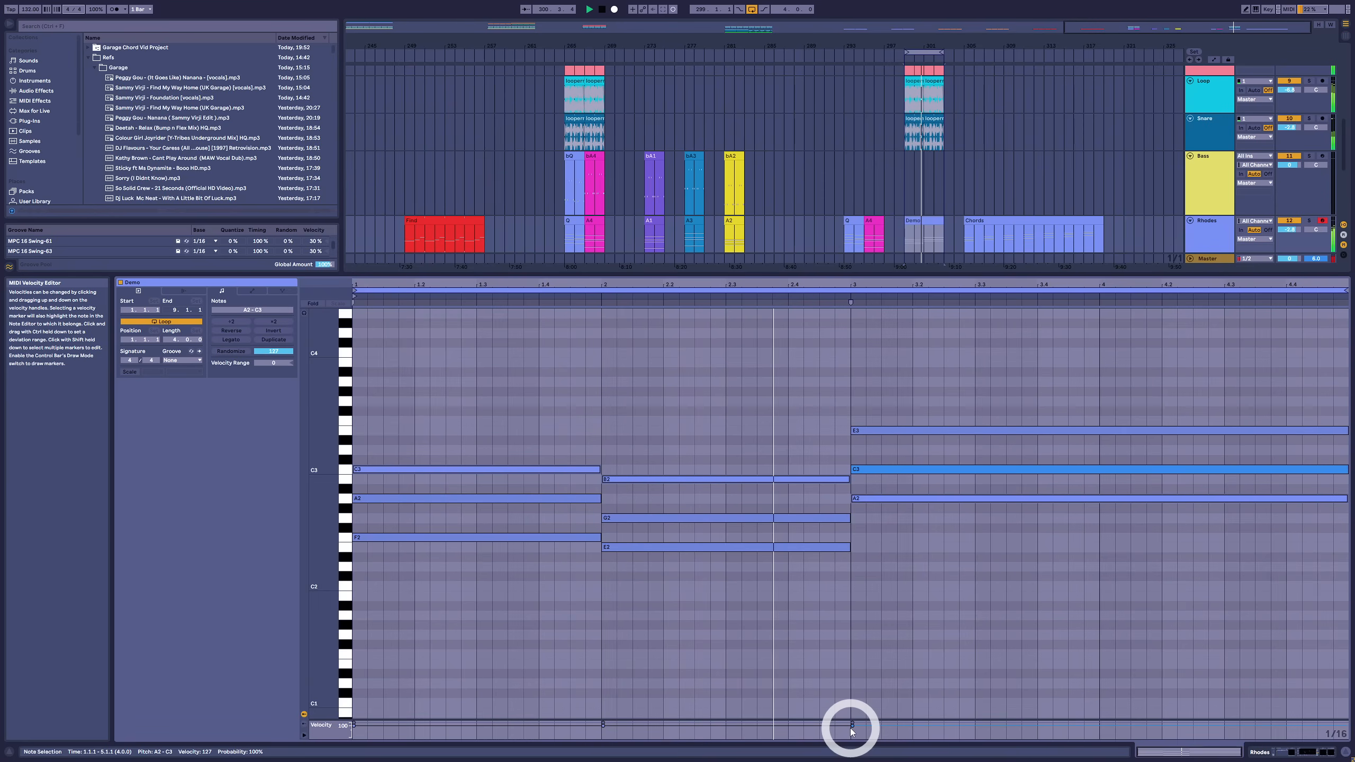
{"action": "left_click", "coordinate": [883, 633]}
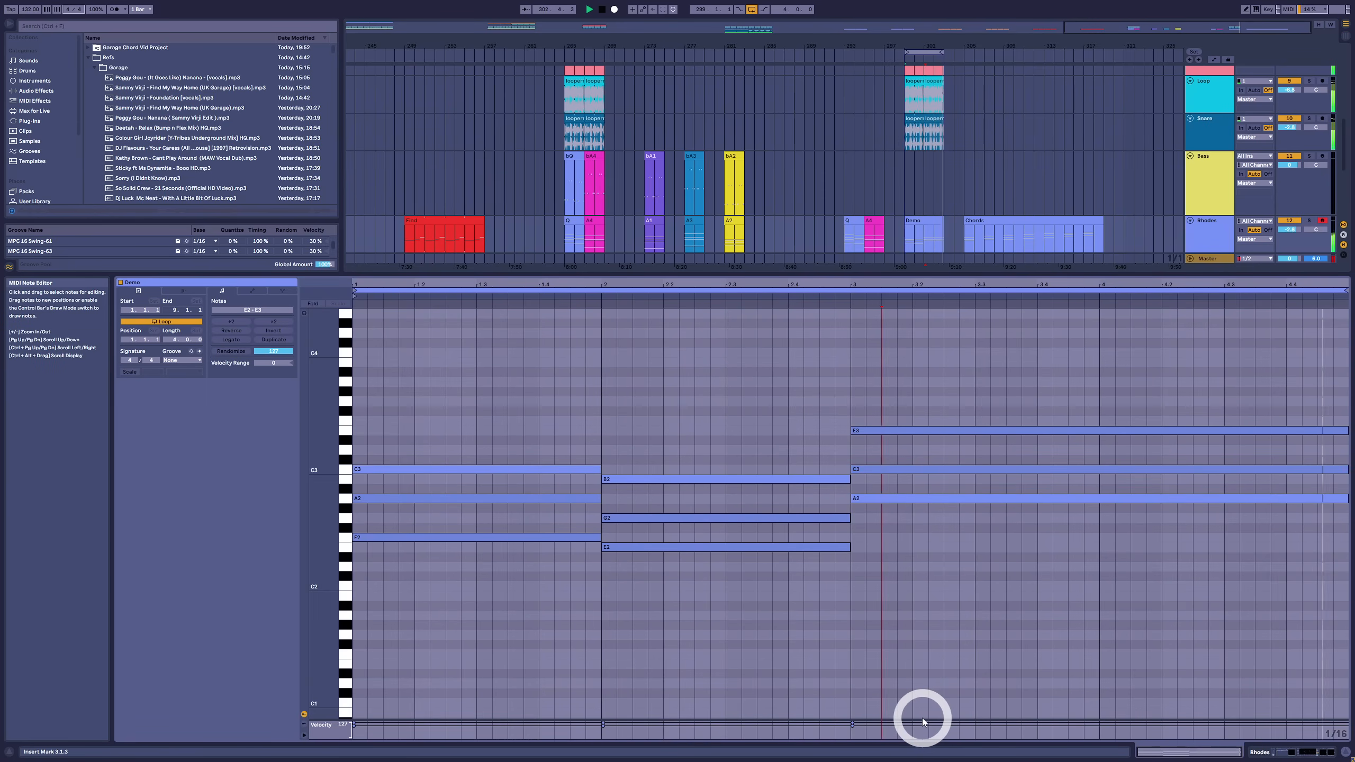
{"action": "left_click_drag", "start_coordinate": [924, 721], "coordinate": [931, 681]}
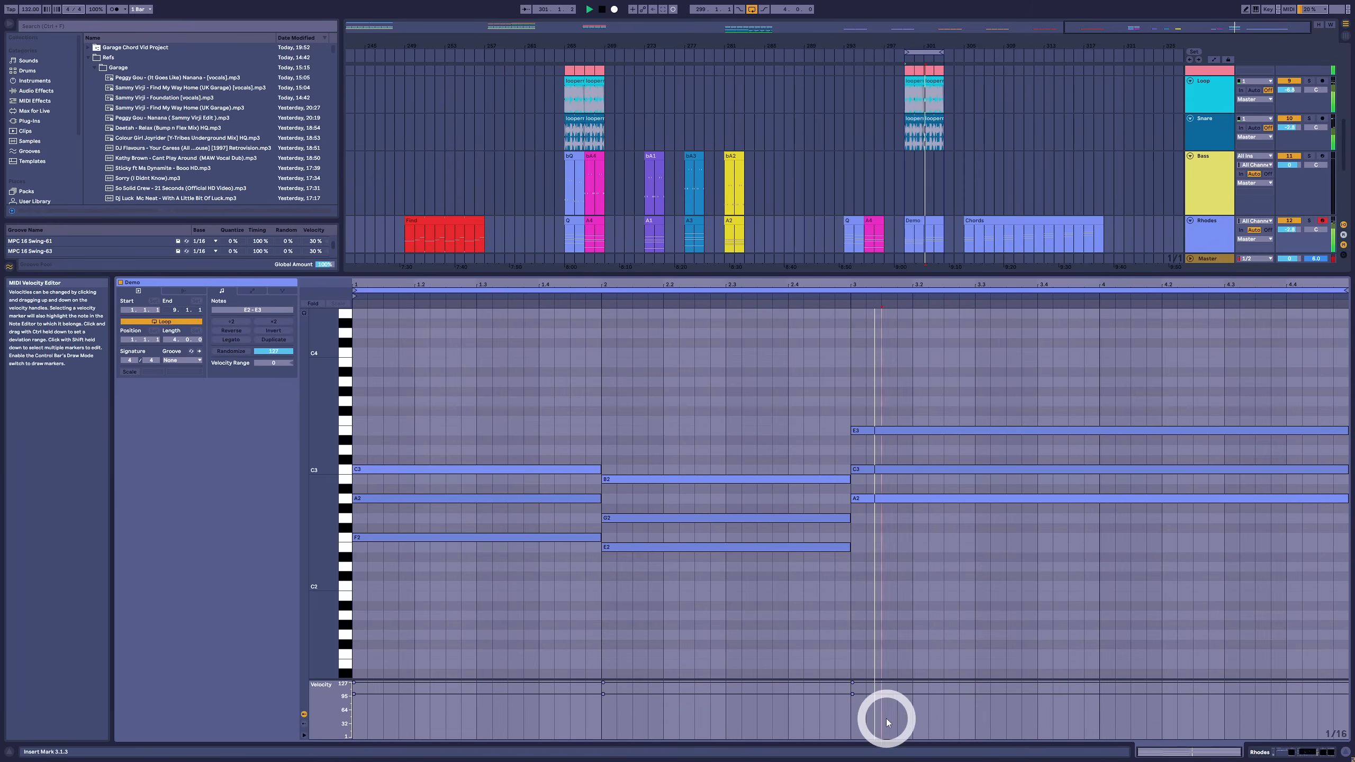
{"action": "key", "text": "ctrl+z"}
Step: Trace the descending line by selecting C3 at bar 1, B2 at bar 2 and A2 at bar 3 in turn
{"action": "left_click", "coordinate": [533, 430]}
{"action": "left_click", "coordinate": [555, 467]}
{"action": "left_click", "coordinate": [567, 463]}
{"action": "left_click", "coordinate": [880, 499]}
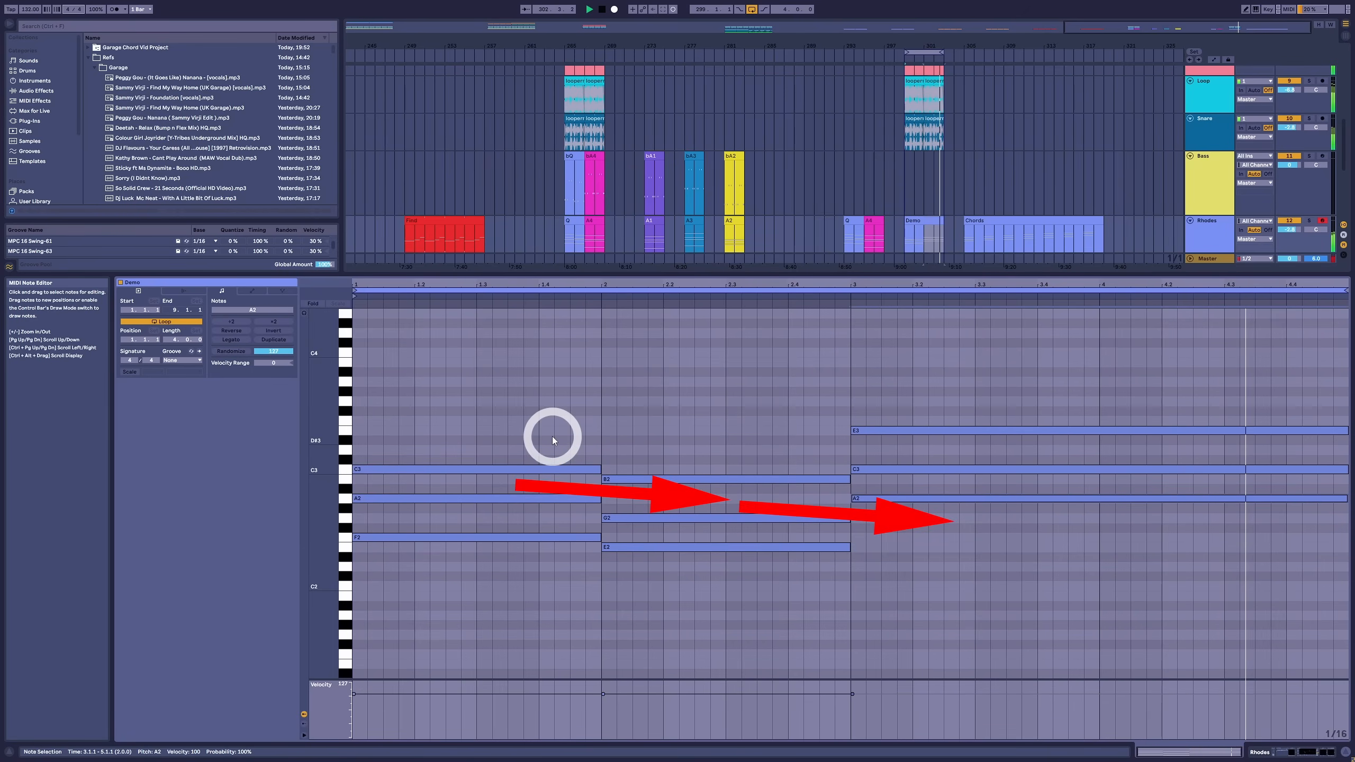
{"action": "left_click_drag", "start_coordinate": [880, 484], "coordinate": [879, 506]}
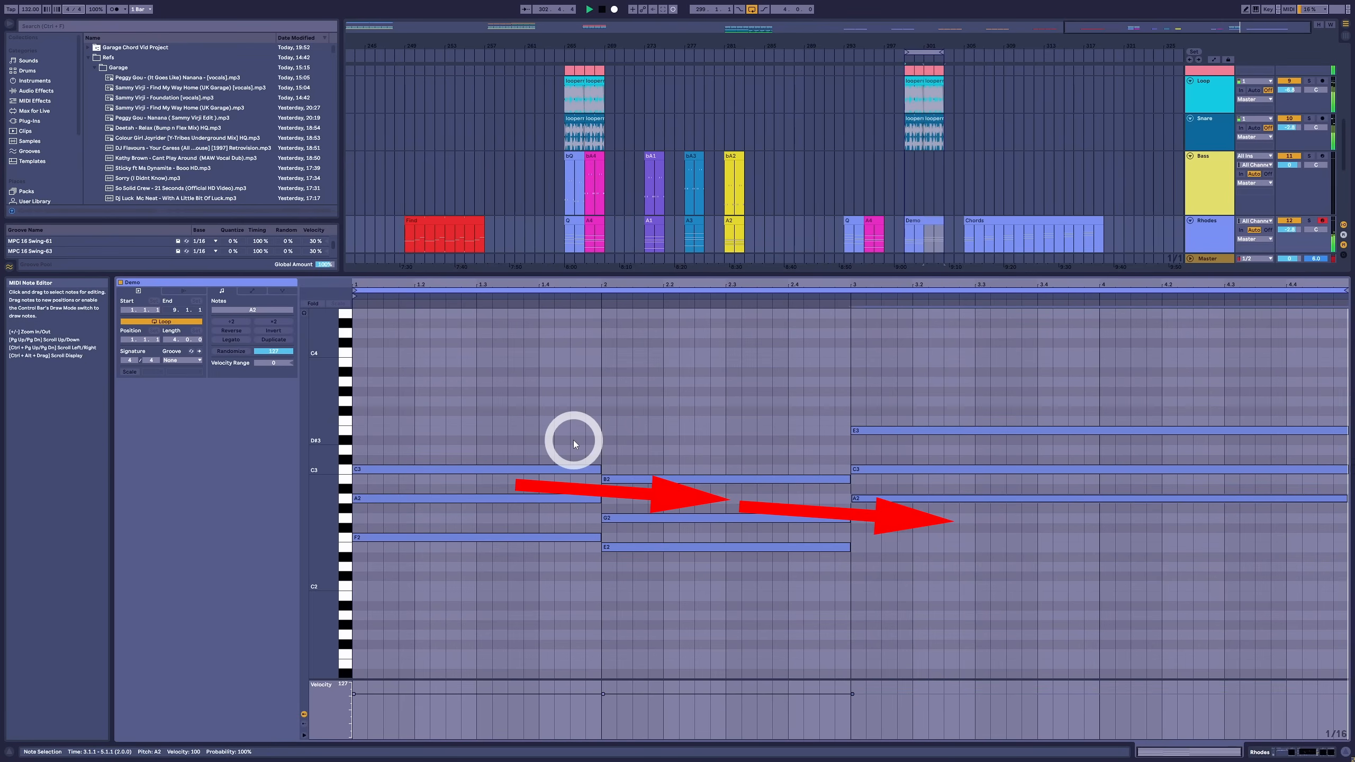
{"action": "left_click", "coordinate": [564, 468]}
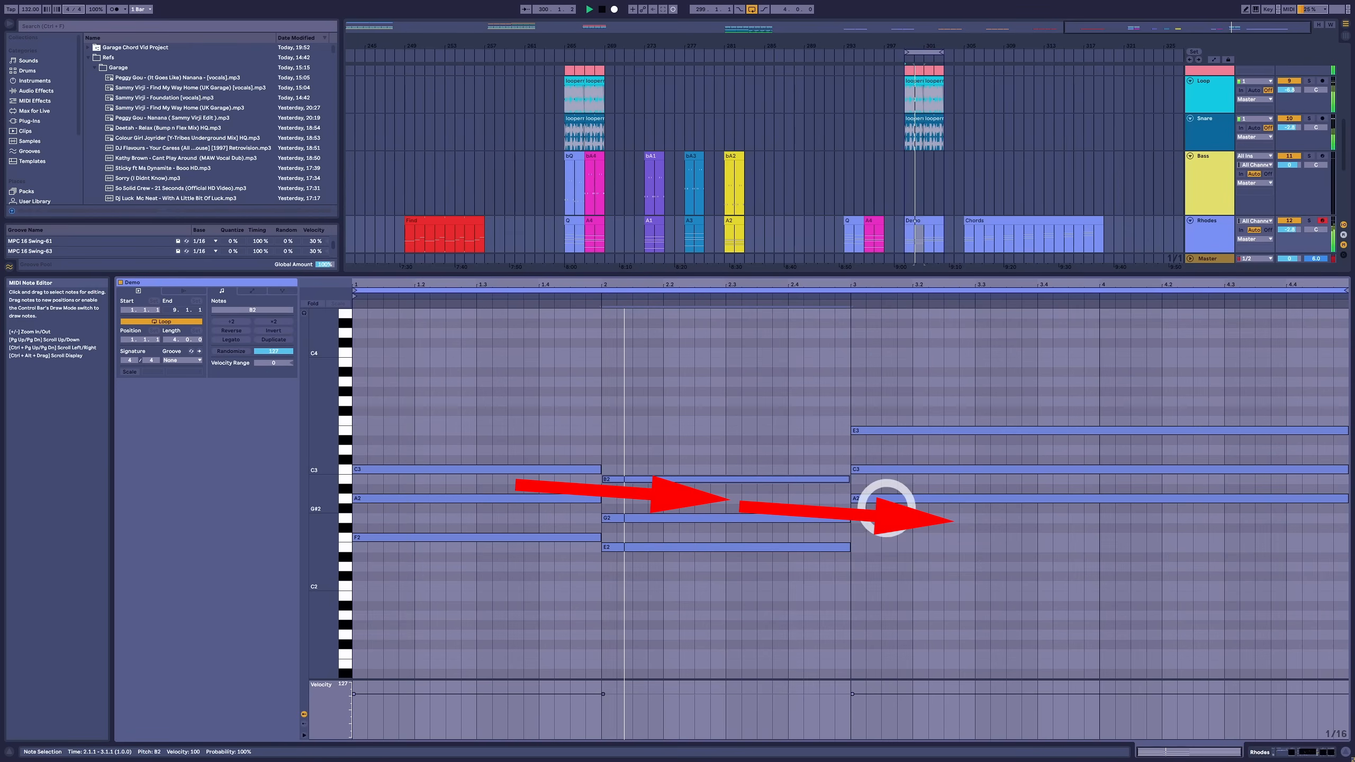
{"action": "left_click_drag", "start_coordinate": [903, 485], "coordinate": [903, 540]}
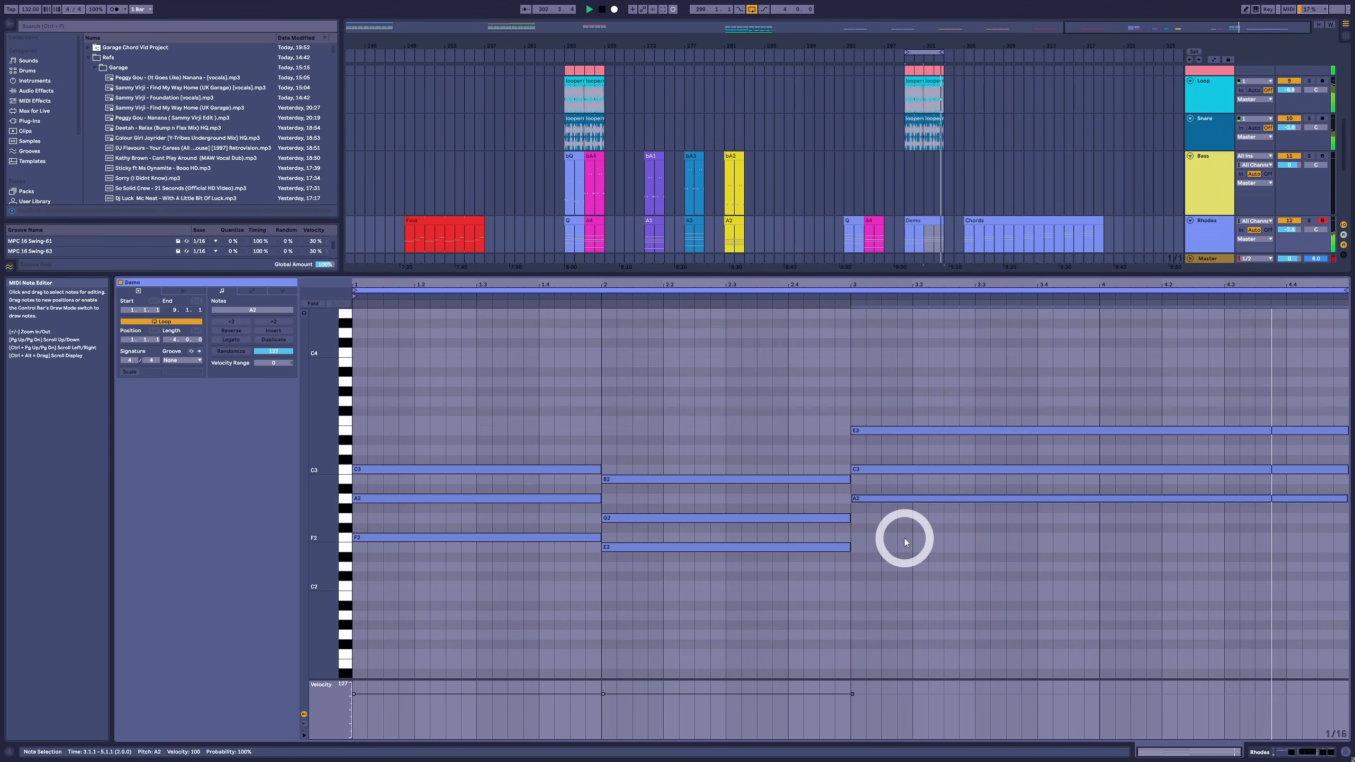
Step: Add a D3 note on top of the E2–G2–B2 chord at bar 2
{"action": "left_click", "coordinate": [678, 479]}
{"action": "left_click_drag", "start_coordinate": [678, 479], "coordinate": [672, 450]}
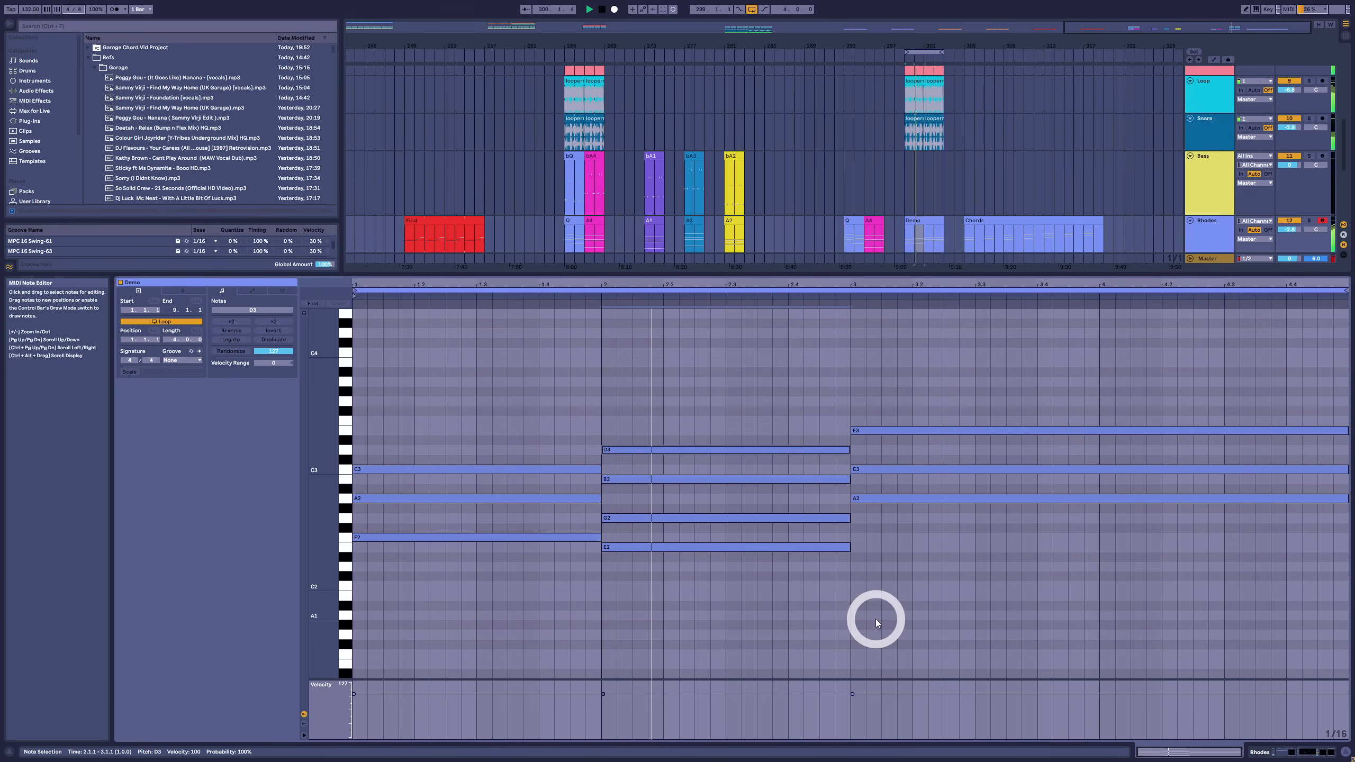
Step: Try raising the velocity of the top notes C3, D3 and E3 of the three chords to 127
{"action": "left_click", "coordinate": [577, 469]}
{"action": "left_click", "coordinate": [656, 450], "text": "shift"}
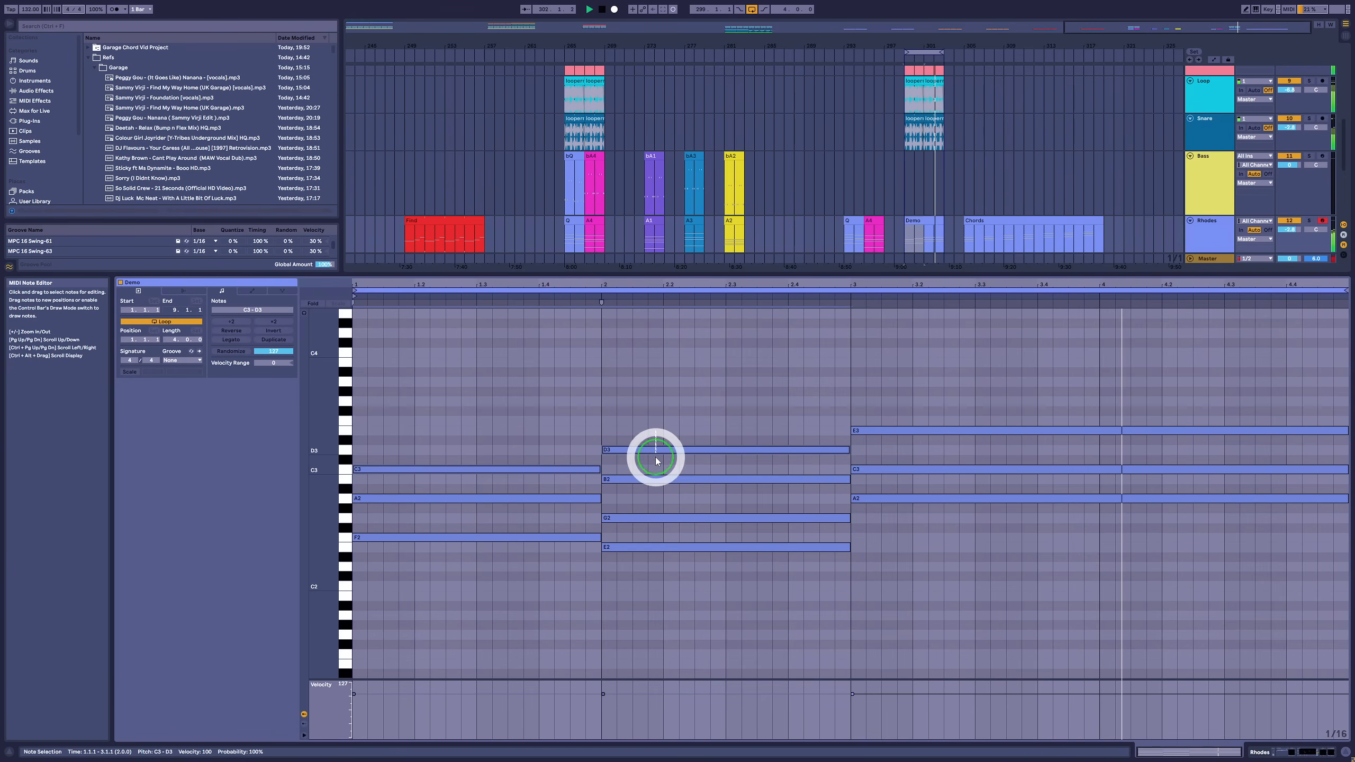
{"action": "left_click", "coordinate": [907, 430], "text": "shift"}
{"action": "mouse_move", "coordinate": [853, 695]}
{"action": "left_mouse_down"}
{"action": "mouse_move", "coordinate": [877, 696]}
{"action": "mouse_move", "coordinate": [863, 690]}
{"action": "left_mouse_up"}
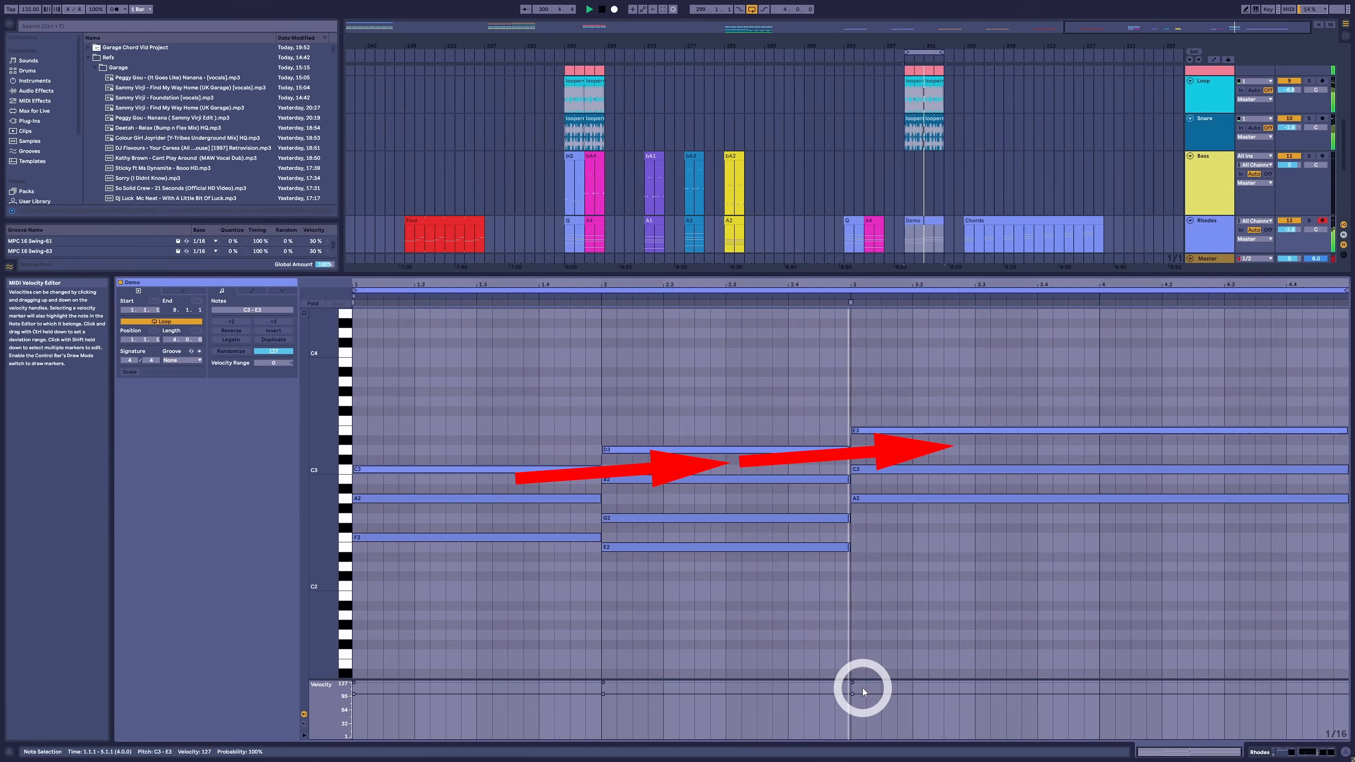
{"action": "key", "text": "ctrl+z"}
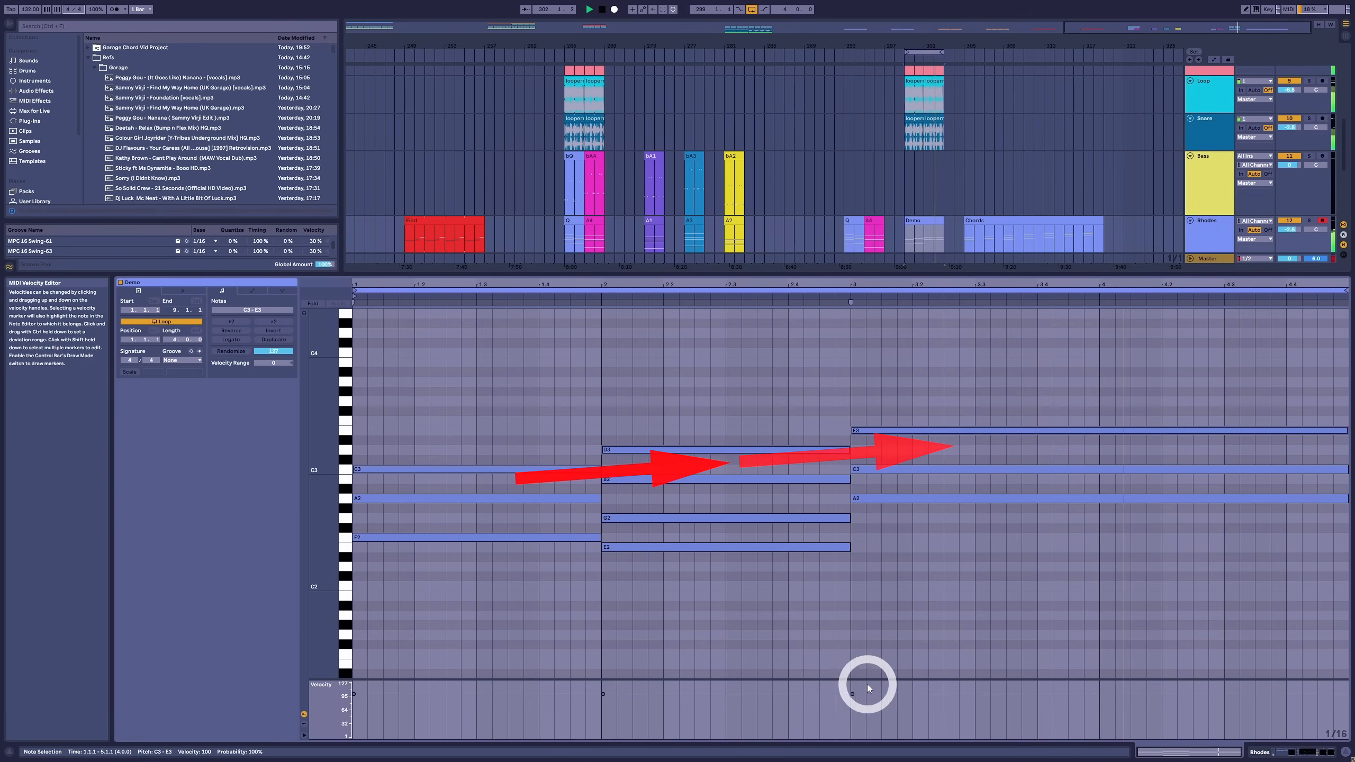
Step: Audition the overlapping G2–B2–D3 and E2–G2–B2 note groups within the chord at bar 2
{"action": "left_click", "coordinate": [794, 642]}
{"action": "left_click_drag", "start_coordinate": [728, 406], "coordinate": [727, 523]}
{"action": "left_click_drag", "start_coordinate": [717, 406], "coordinate": [717, 517]}
{"action": "left_click_drag", "start_coordinate": [711, 467], "coordinate": [702, 565]}
{"action": "left_click_drag", "start_coordinate": [722, 443], "coordinate": [714, 599]}
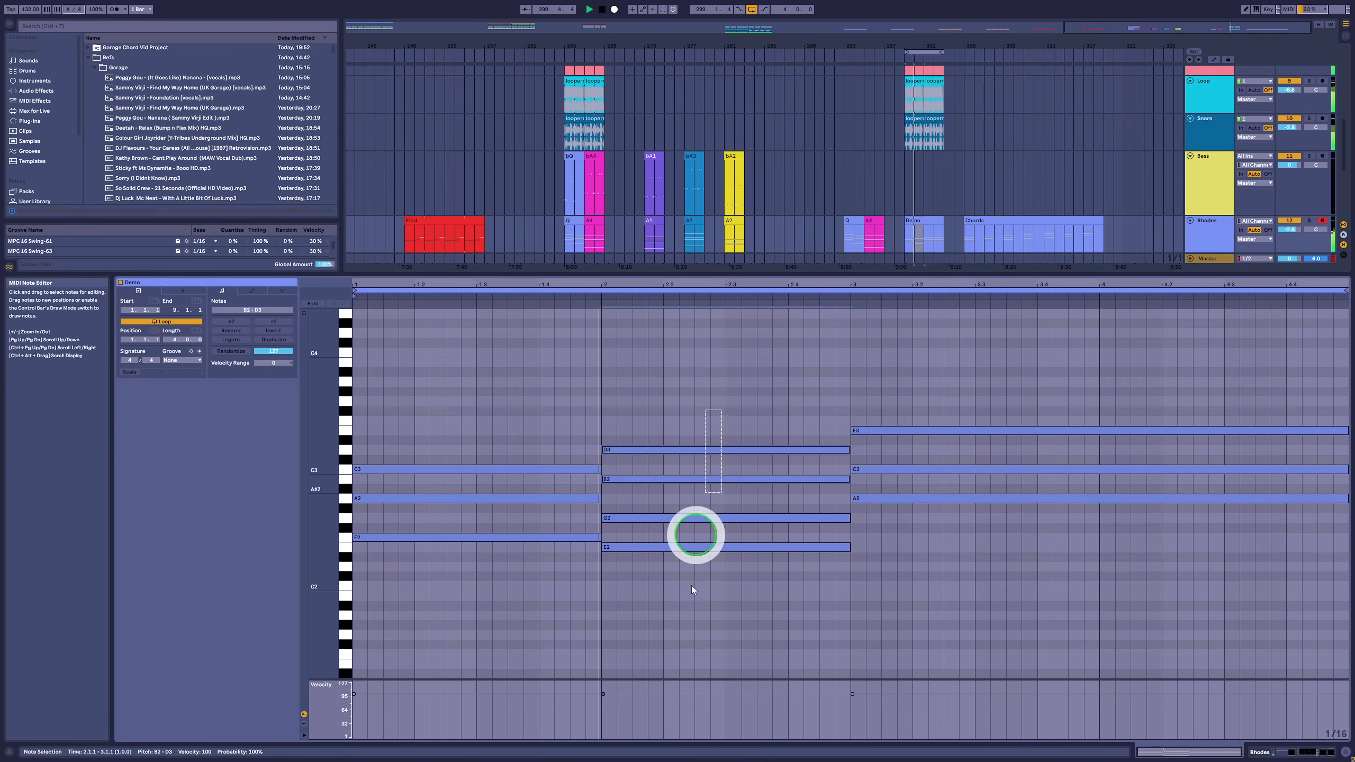
{"action": "left_click", "coordinate": [686, 621]}
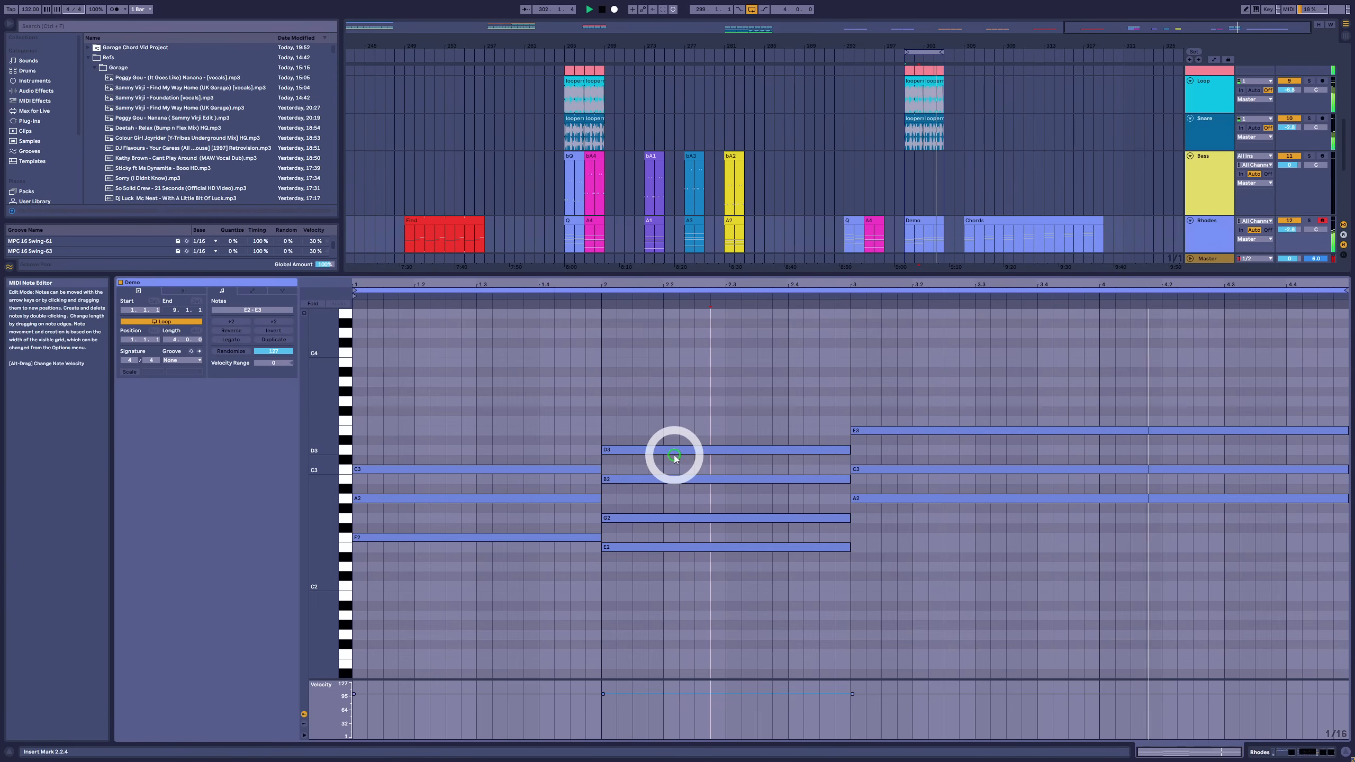
Step: Add an F3 note on top of the bar 2 chord and audition its B2–D3–F3 notes
{"action": "double_click", "coordinate": [678, 439]}
{"action": "left_click_drag", "start_coordinate": [677, 433], "coordinate": [689, 486]}
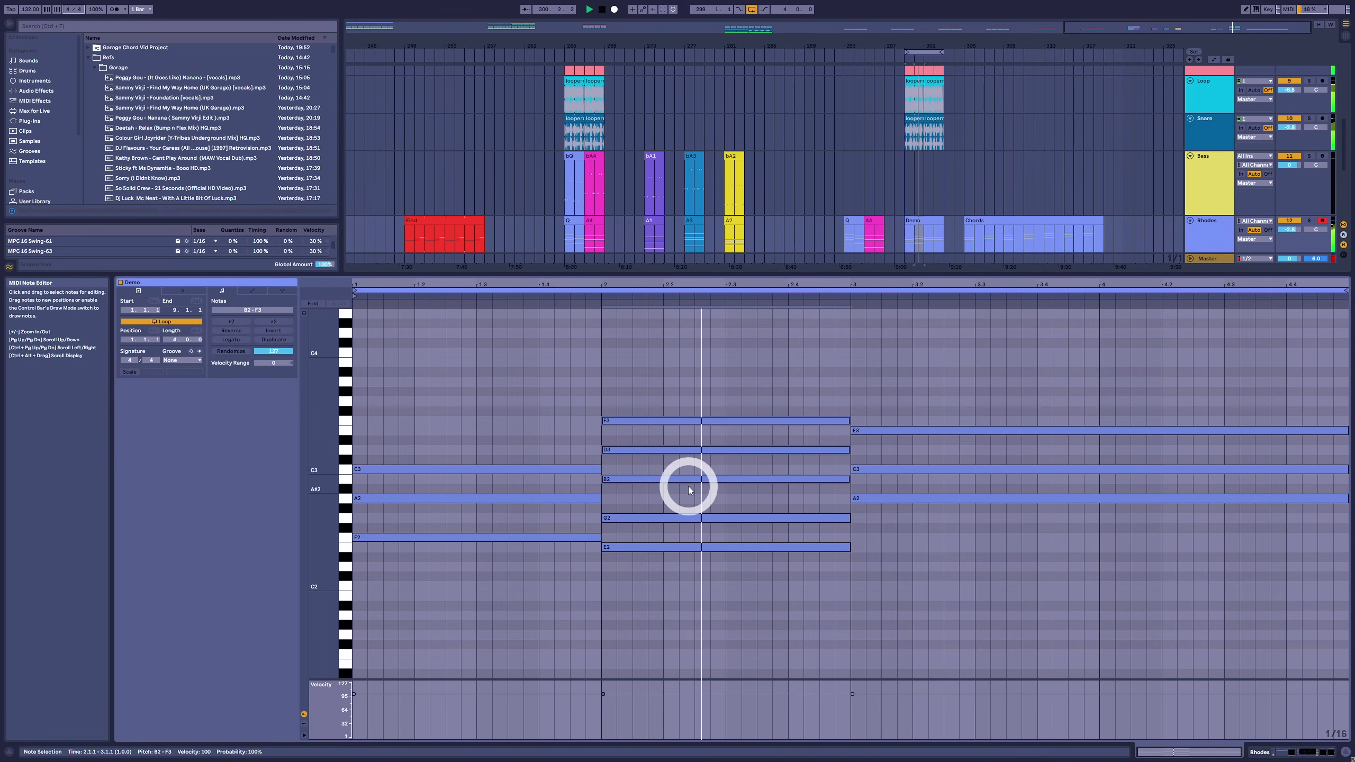
Step: Audition the full bar 2 chord, its B2–D3–F3 upper notes and the A2–C3–E3 chord at bar 3
{"action": "left_click_drag", "start_coordinate": [692, 371], "coordinate": [686, 594]}
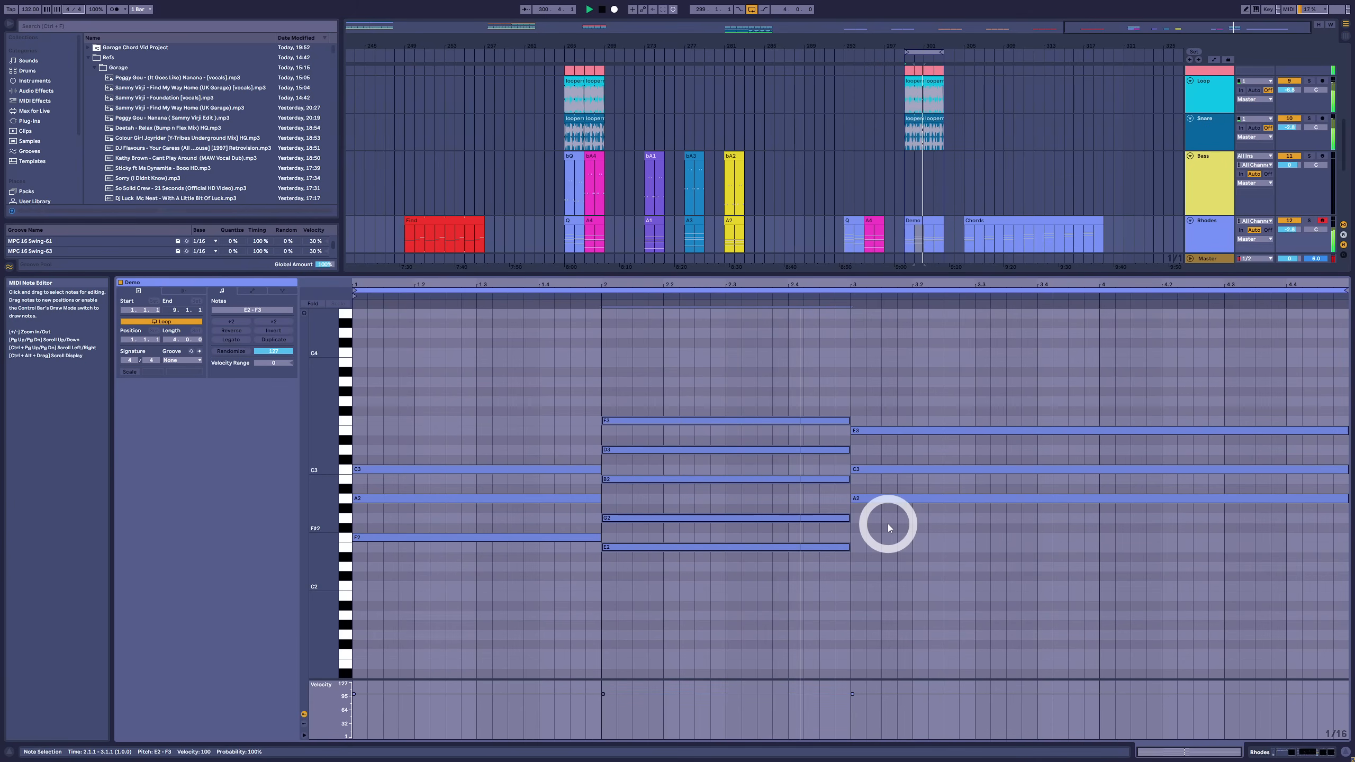
{"action": "left_click_drag", "start_coordinate": [776, 374], "coordinate": [777, 460]}
{"action": "left_click_drag", "start_coordinate": [783, 373], "coordinate": [774, 496]}
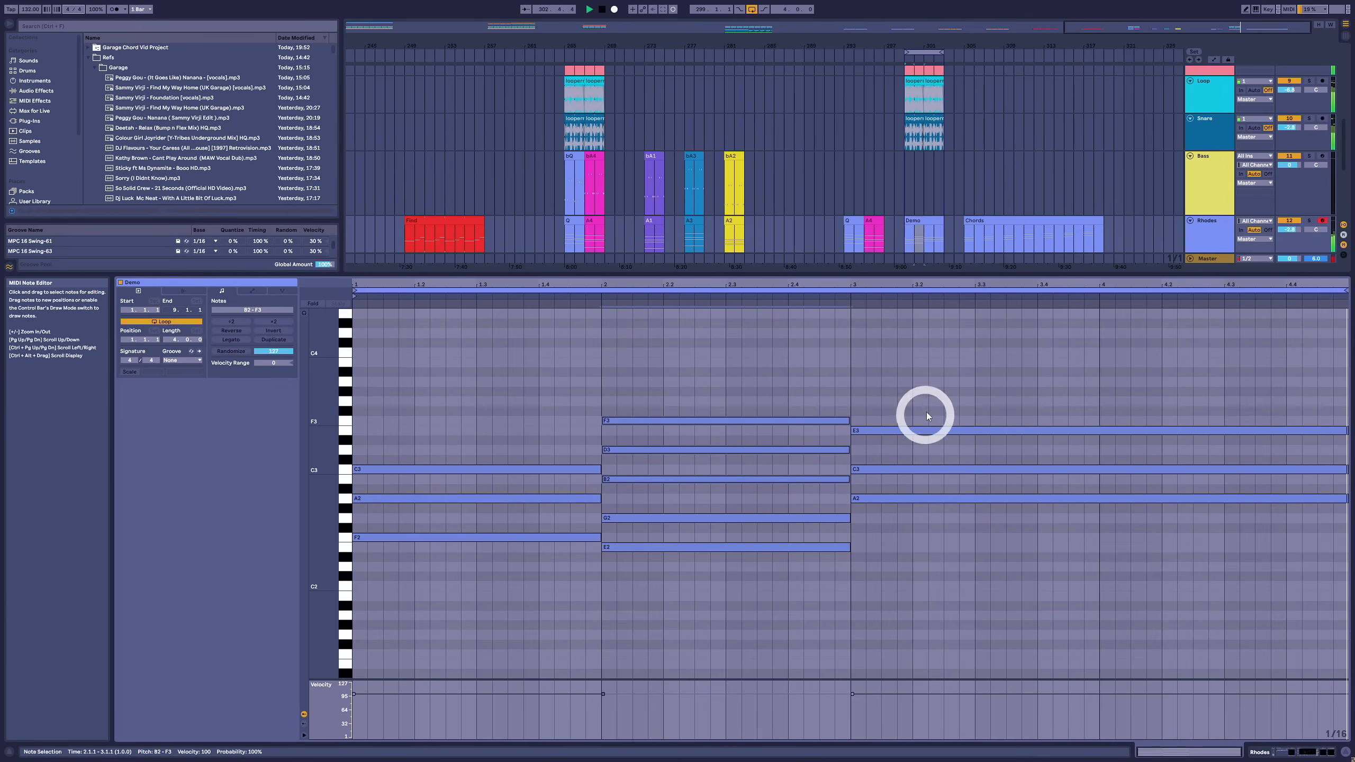
{"action": "left_click_drag", "start_coordinate": [936, 400], "coordinate": [917, 515]}
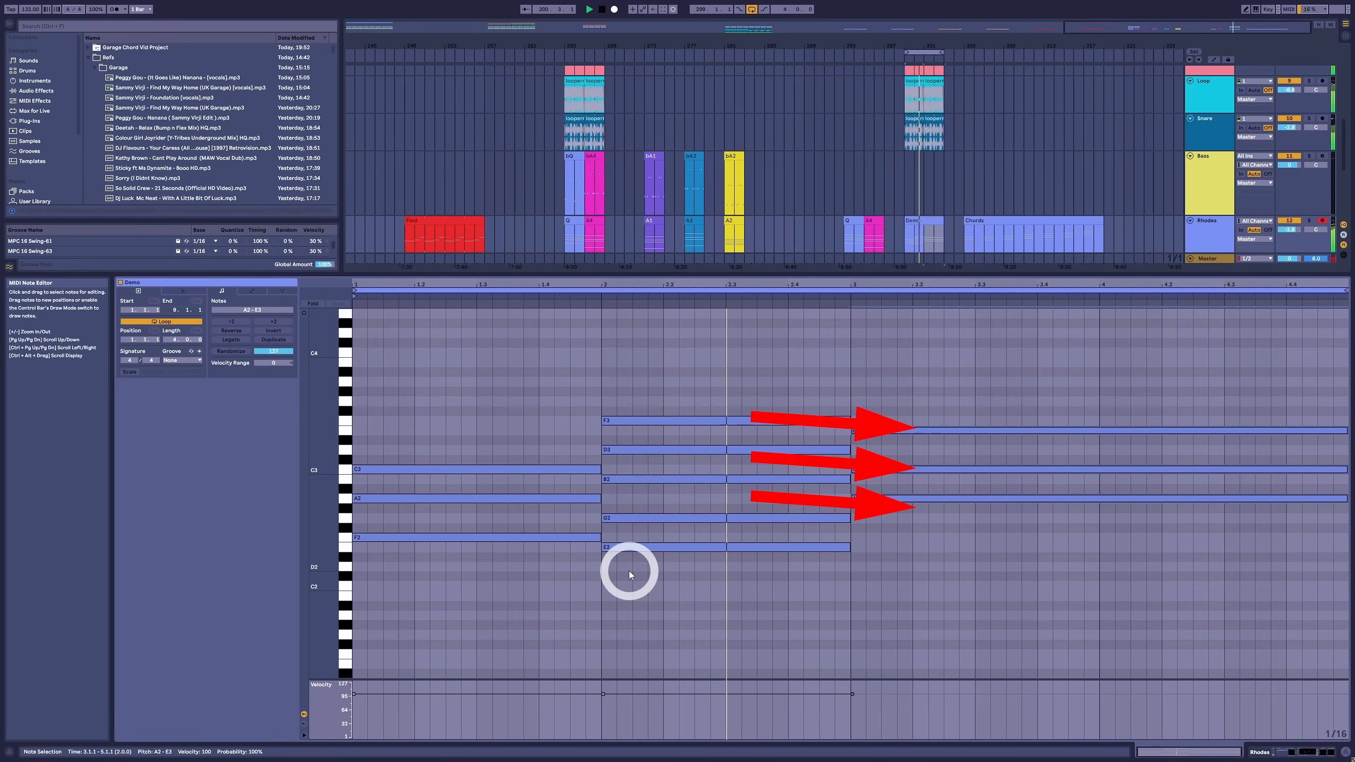
Step: Extend the bar 1 chord with E3 and G3, and audition the upper notes at bar 2 and the bar 3 chord
{"action": "mouse_move", "coordinate": [456, 422]}
{"action": "left_mouse_down"}
{"action": "mouse_move", "coordinate": [443, 502]}
{"action": "mouse_move", "coordinate": [448, 403]}
{"action": "left_mouse_up"}
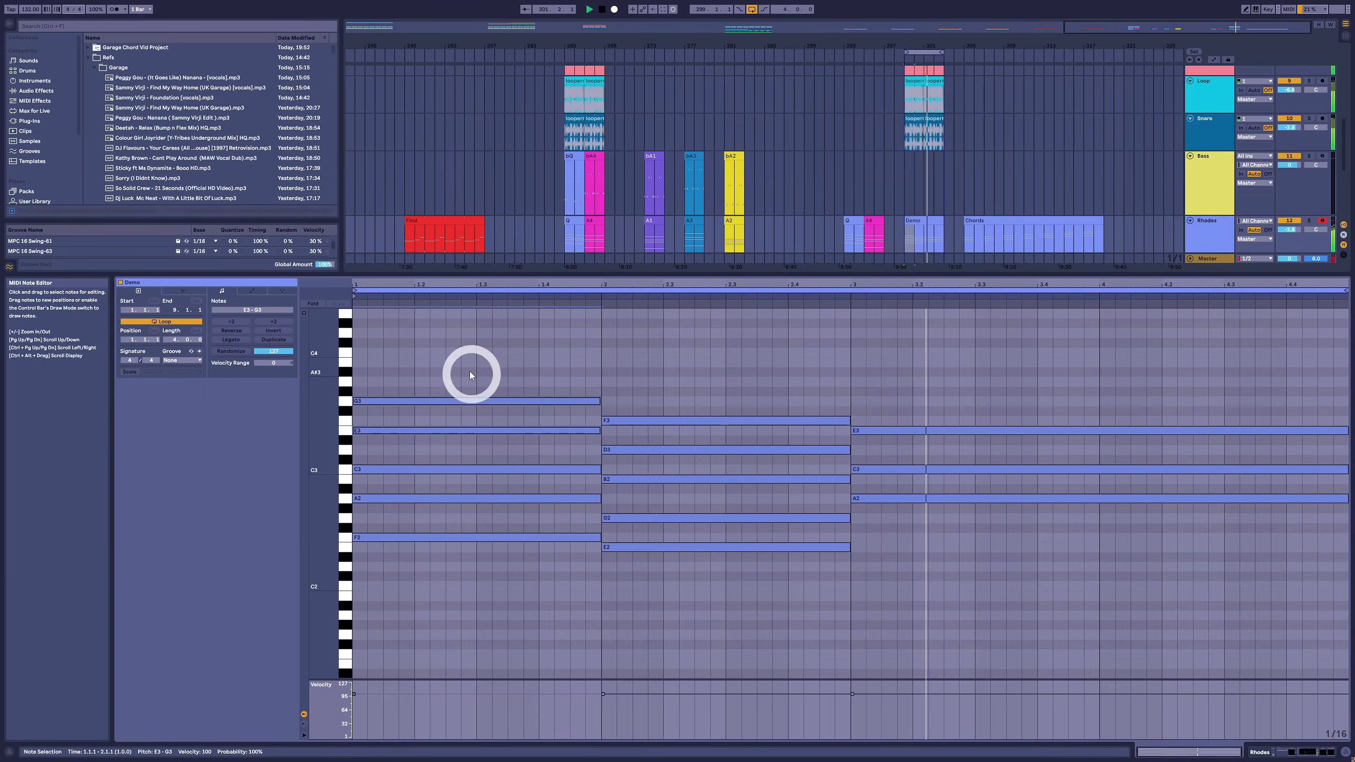
{"action": "left_click", "coordinate": [687, 409]}
{"action": "left_click_drag", "start_coordinate": [687, 407], "coordinate": [689, 499]}
{"action": "left_click_drag", "start_coordinate": [924, 379], "coordinate": [898, 544]}
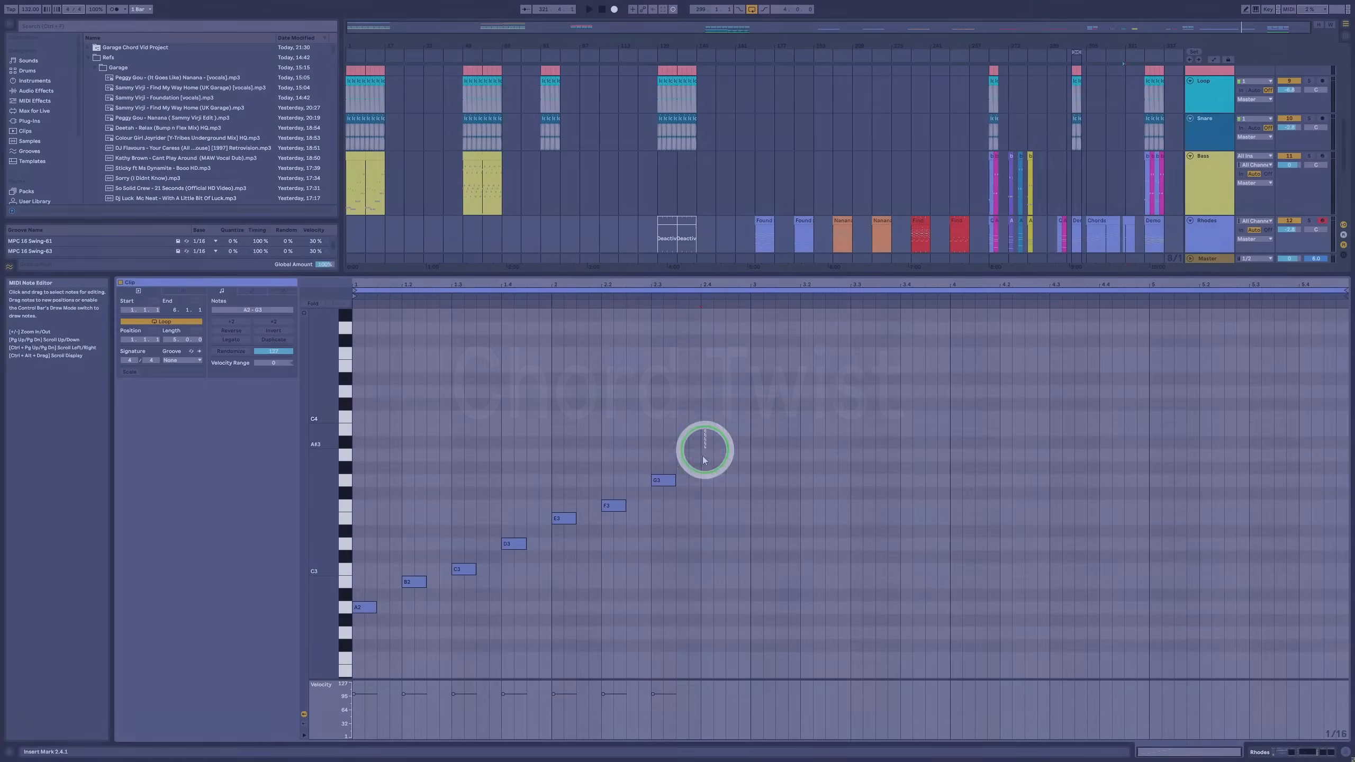
Step: Audition the A2–G3 scale in the new clip and raise its last note to G#3
{"action": "left_click_drag", "start_coordinate": [704, 448], "coordinate": [354, 635]}
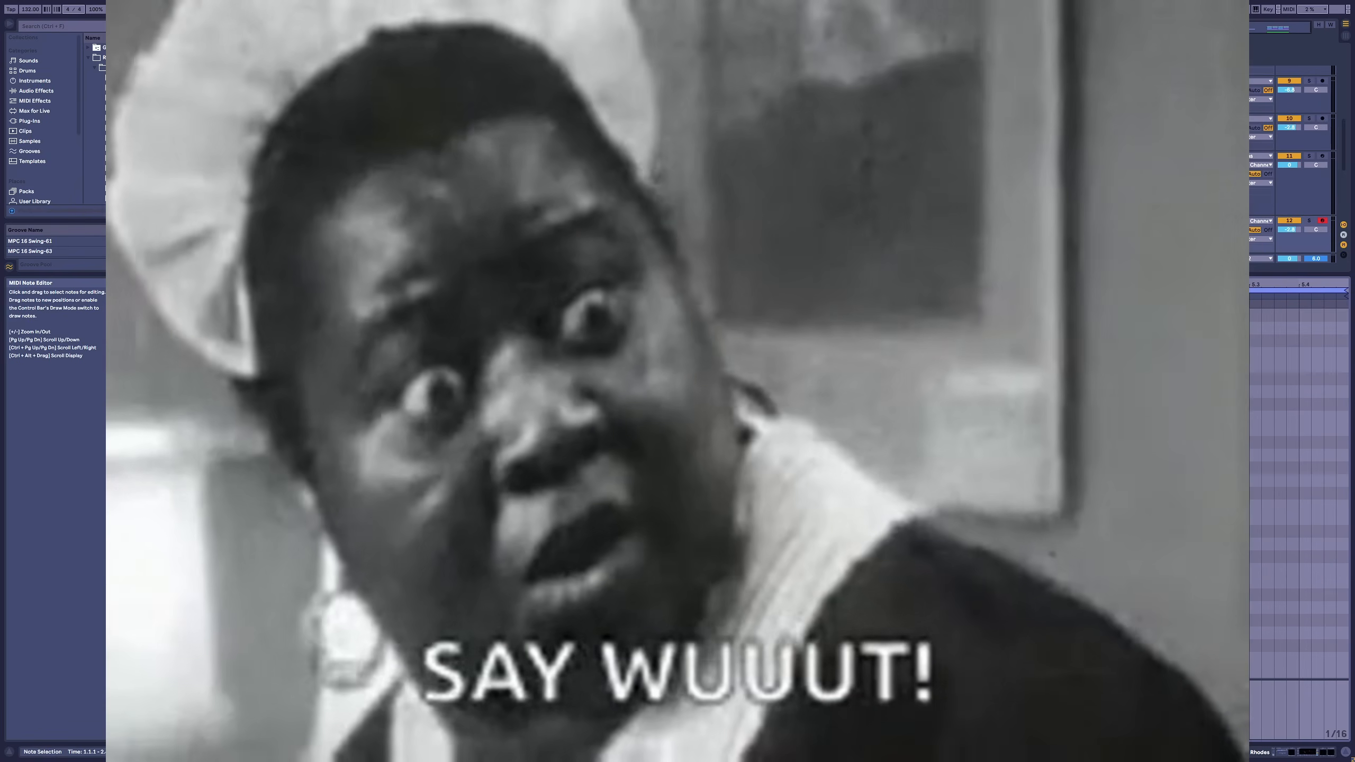
{"action": "left_click_drag", "start_coordinate": [657, 480], "coordinate": [668, 470]}
{"action": "left_click", "coordinate": [731, 415]}
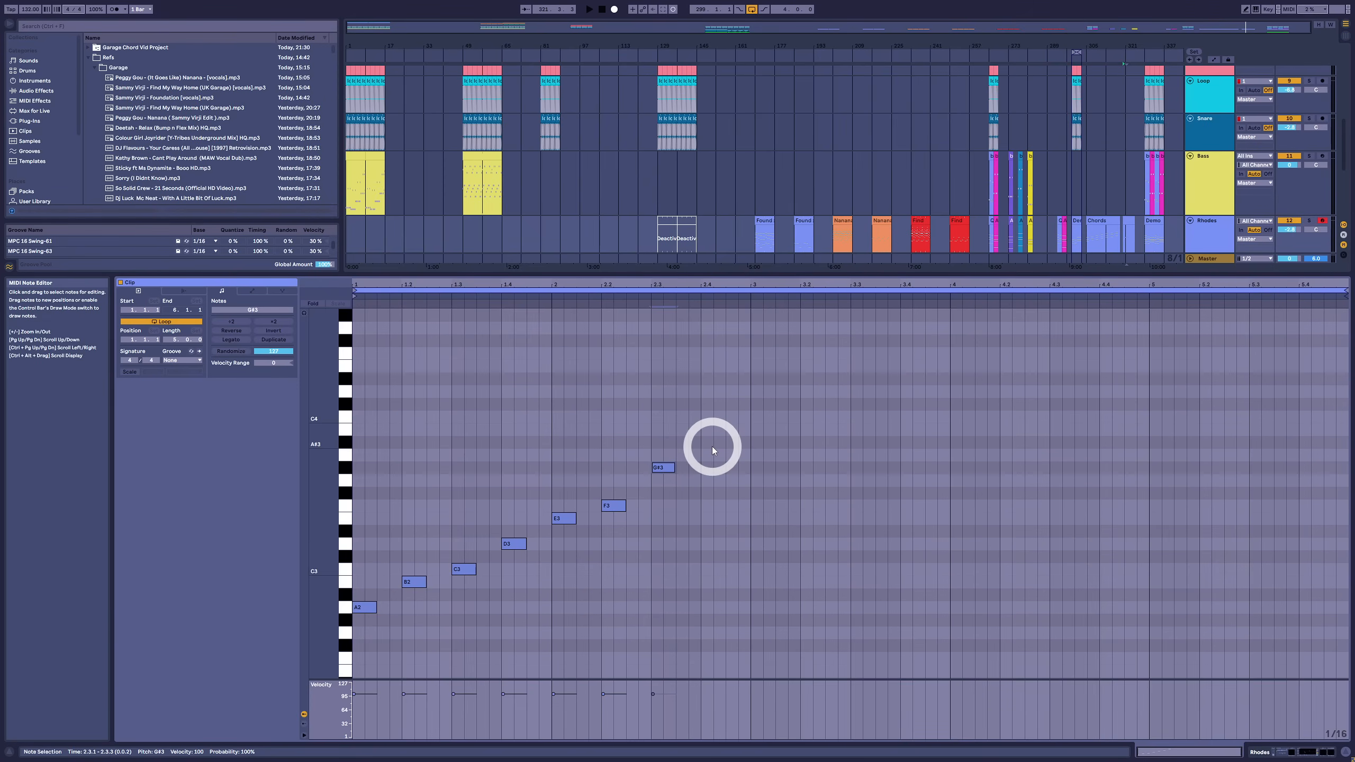
Step: Return the scale's last note to G3 and audition all its notes from A2 upward
{"action": "key", "text": "Down"}
{"action": "left_click_drag", "start_coordinate": [705, 430], "coordinate": [394, 648]}
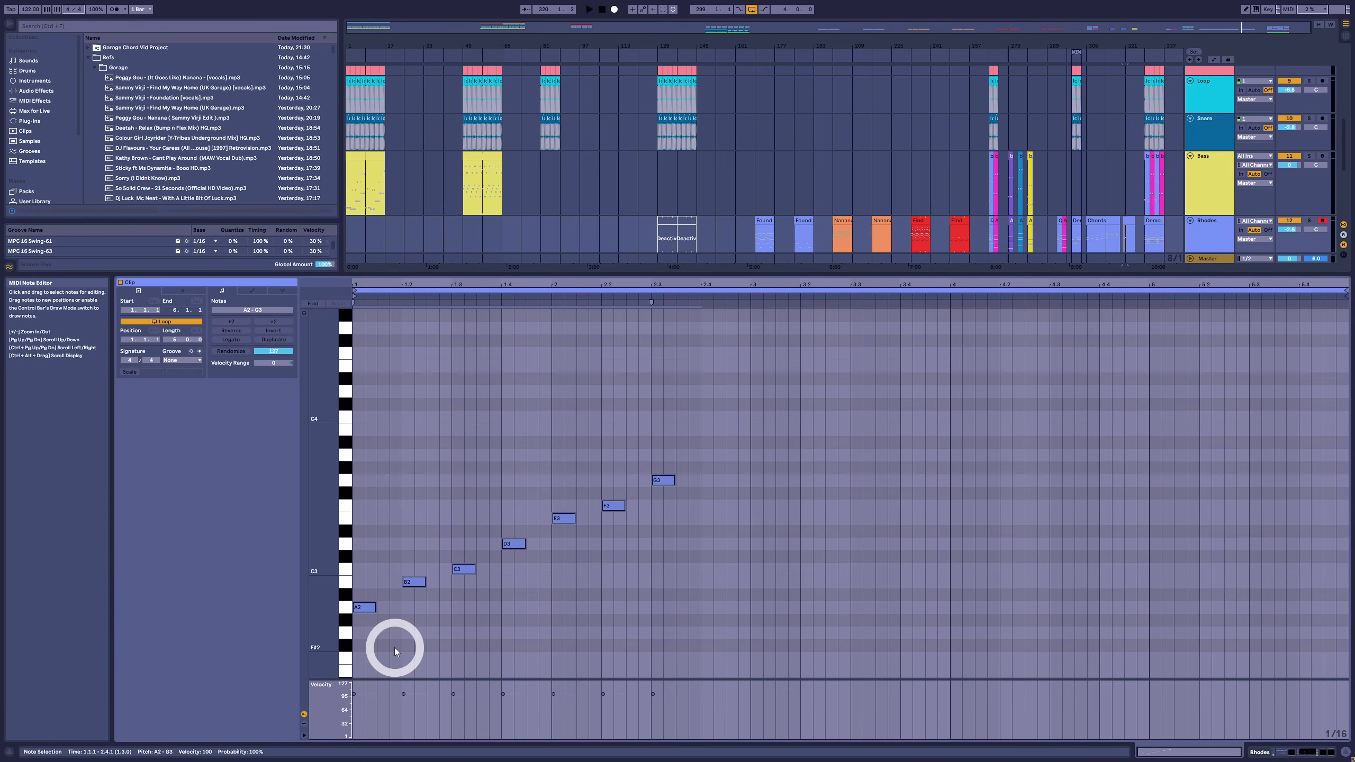
Step: Turn on the clip's scale mode, view the list of available scales, and turn scale mode off again
{"action": "left_click", "coordinate": [131, 373]}
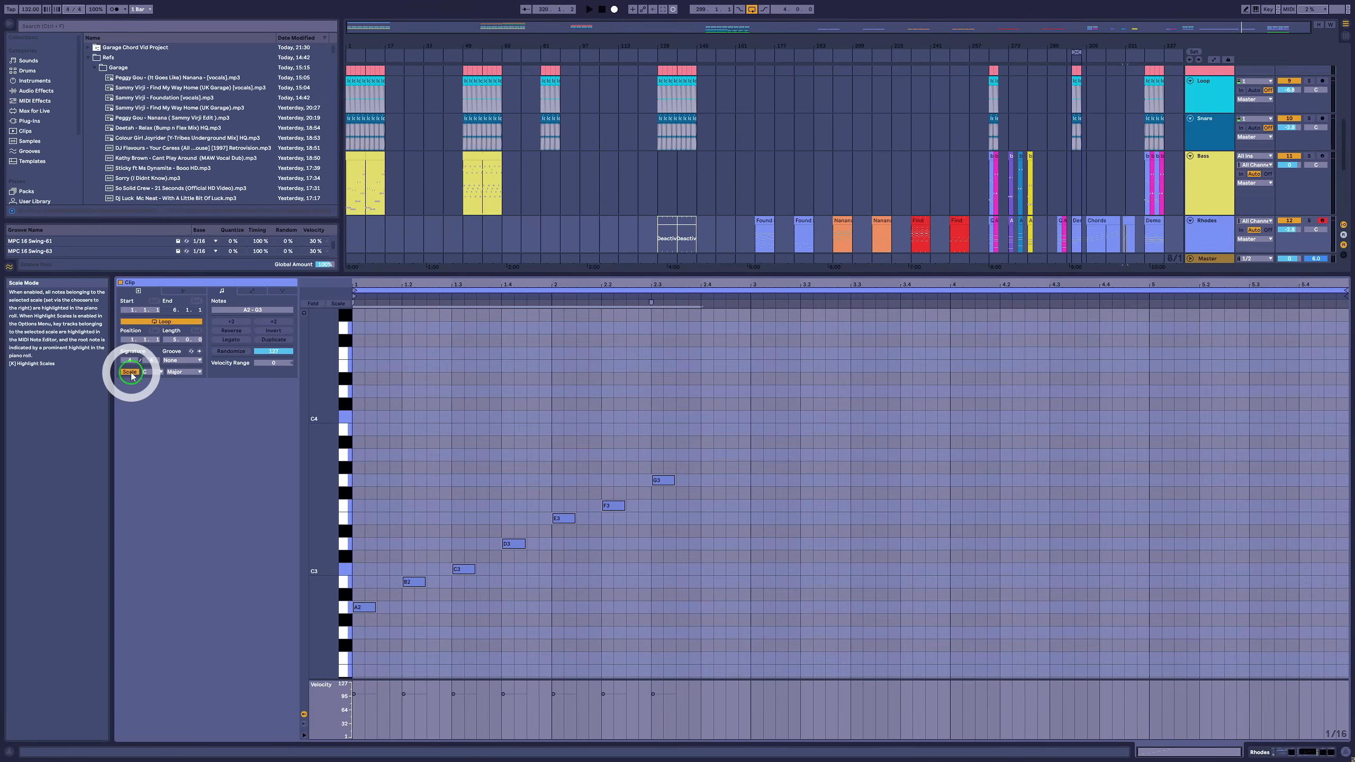
{"action": "left_click", "coordinate": [182, 373]}
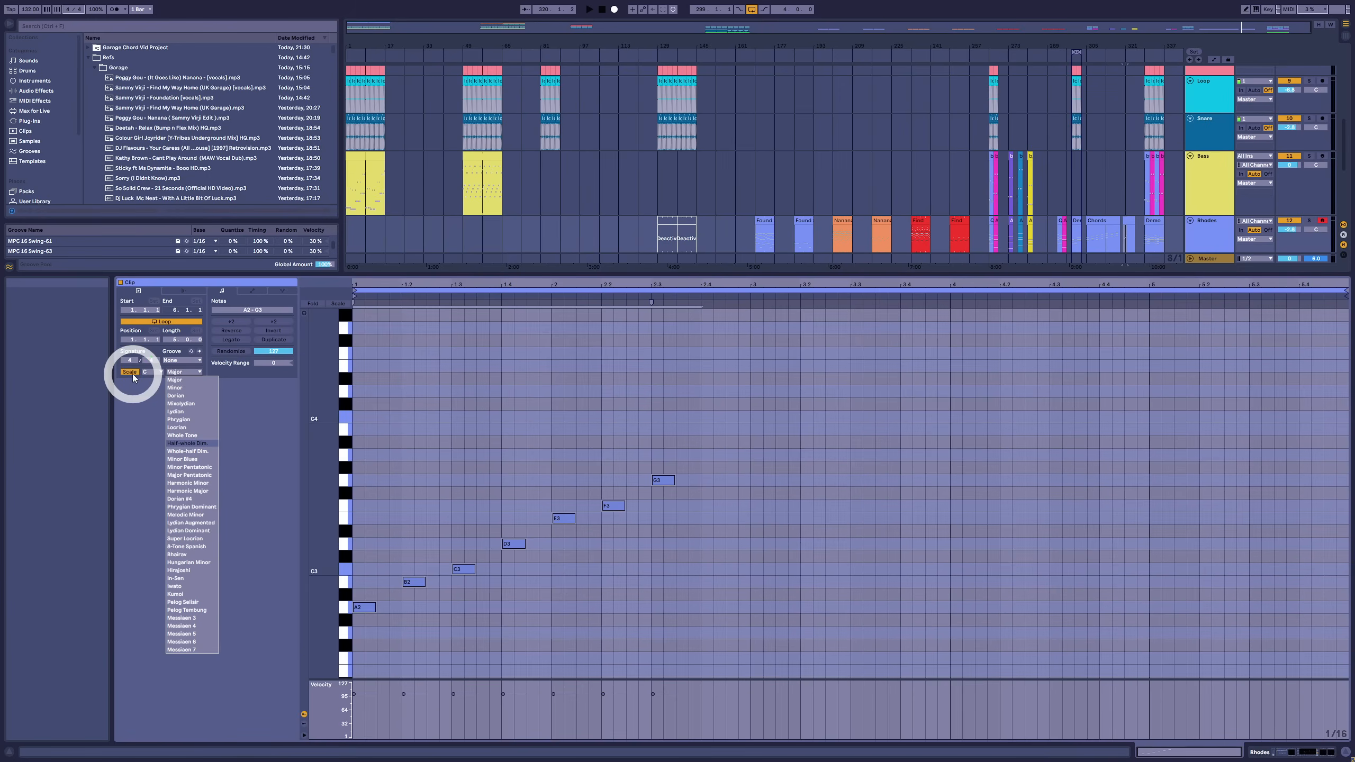
{"action": "left_click", "coordinate": [132, 373]}
{"action": "left_click", "coordinate": [132, 373]}
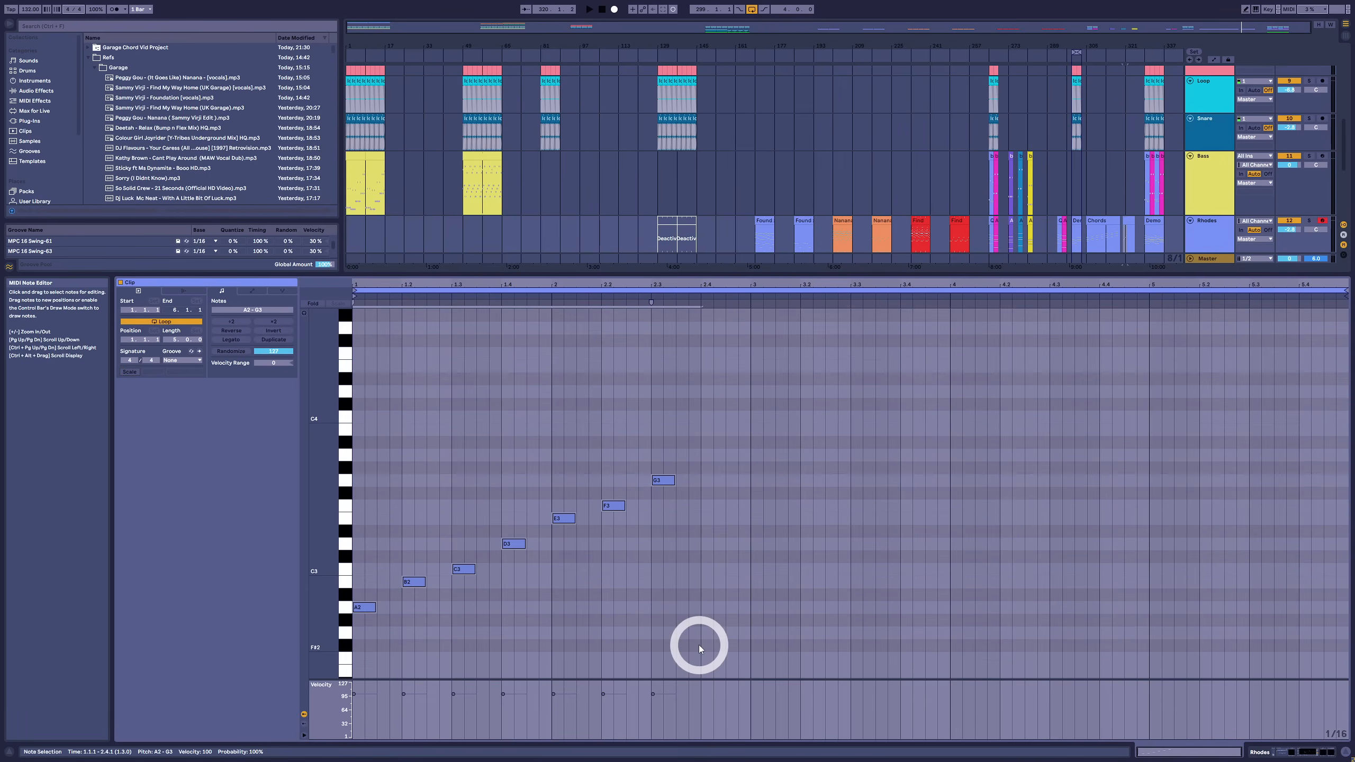
Step: Raise the scale's last note to G#3, audition the whole scale from A2, and return the note to G3
{"action": "left_click_drag", "start_coordinate": [655, 408], "coordinate": [672, 516]}
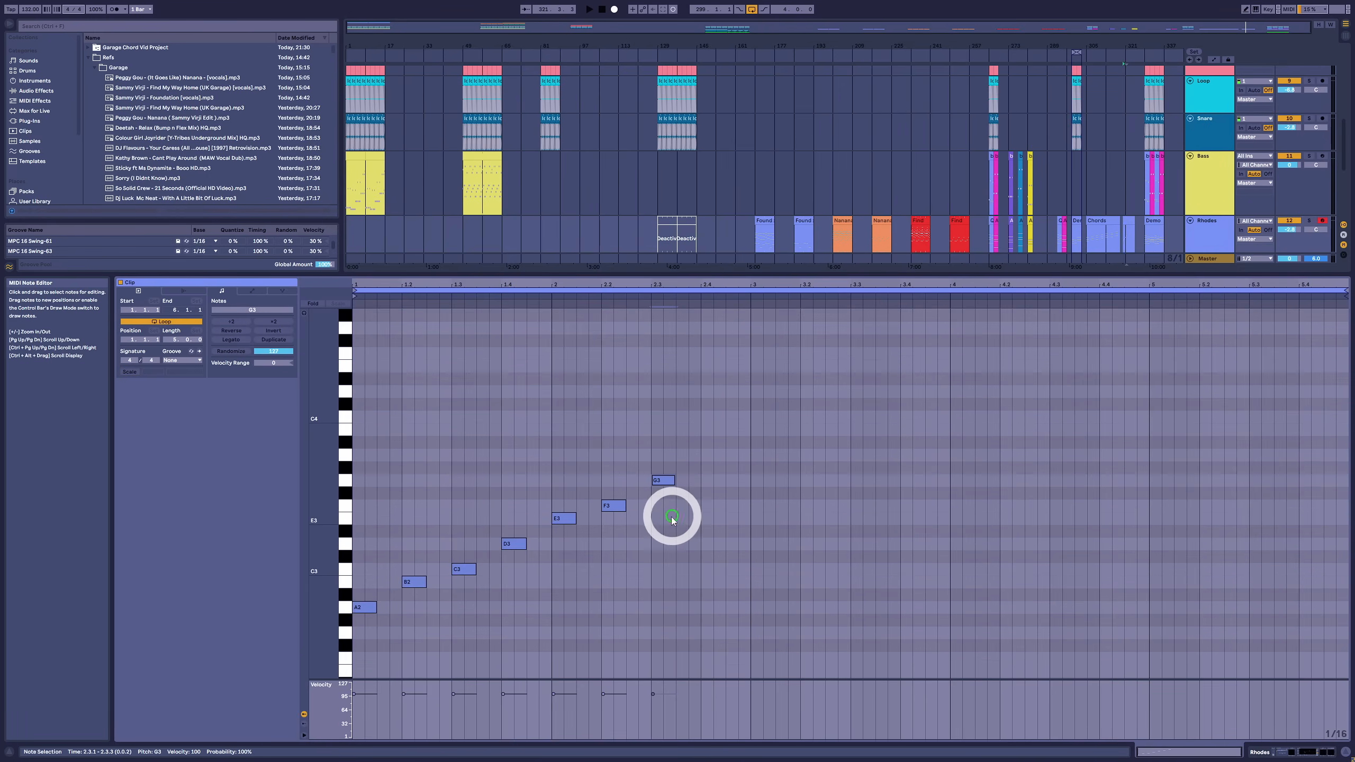
{"action": "key", "text": "Up"}
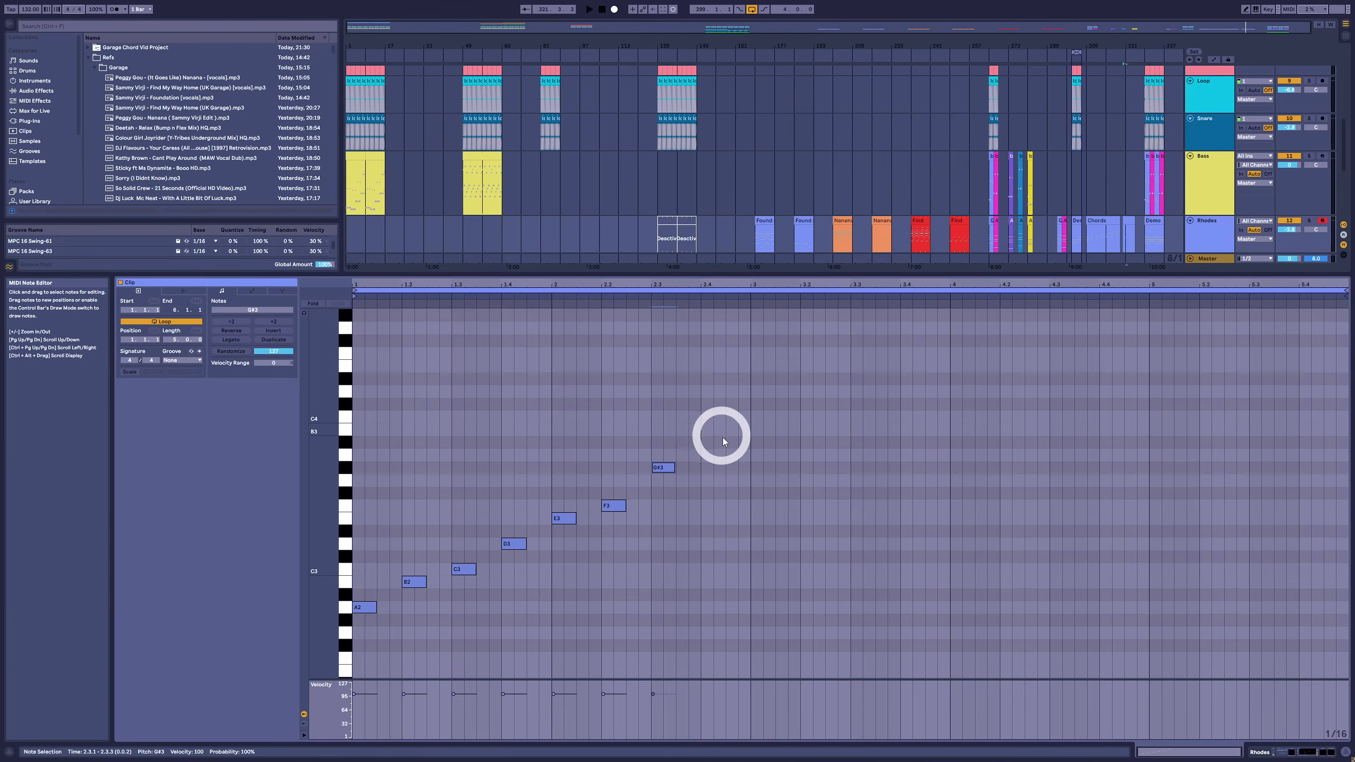
{"action": "left_click_drag", "start_coordinate": [730, 438], "coordinate": [333, 624]}
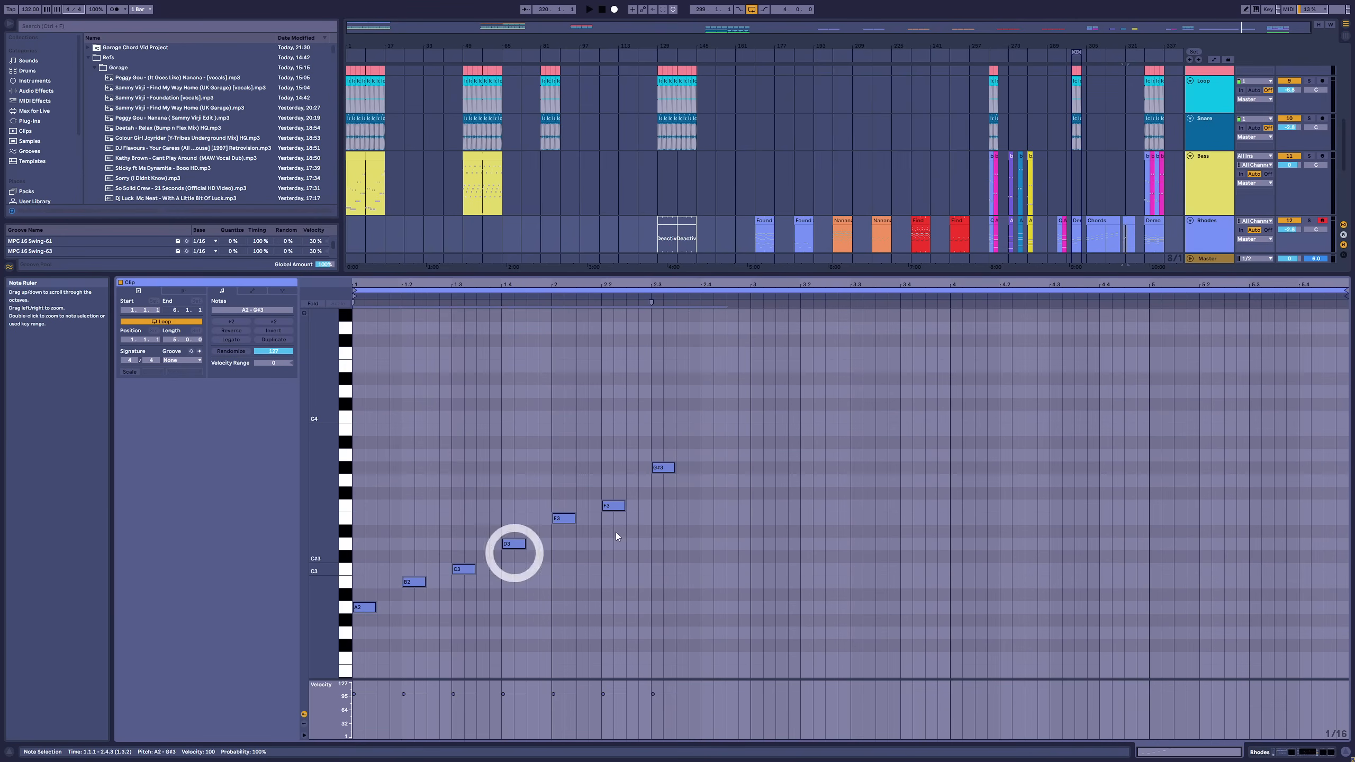
{"action": "left_click", "coordinate": [664, 467]}
{"action": "key", "text": "Down"}
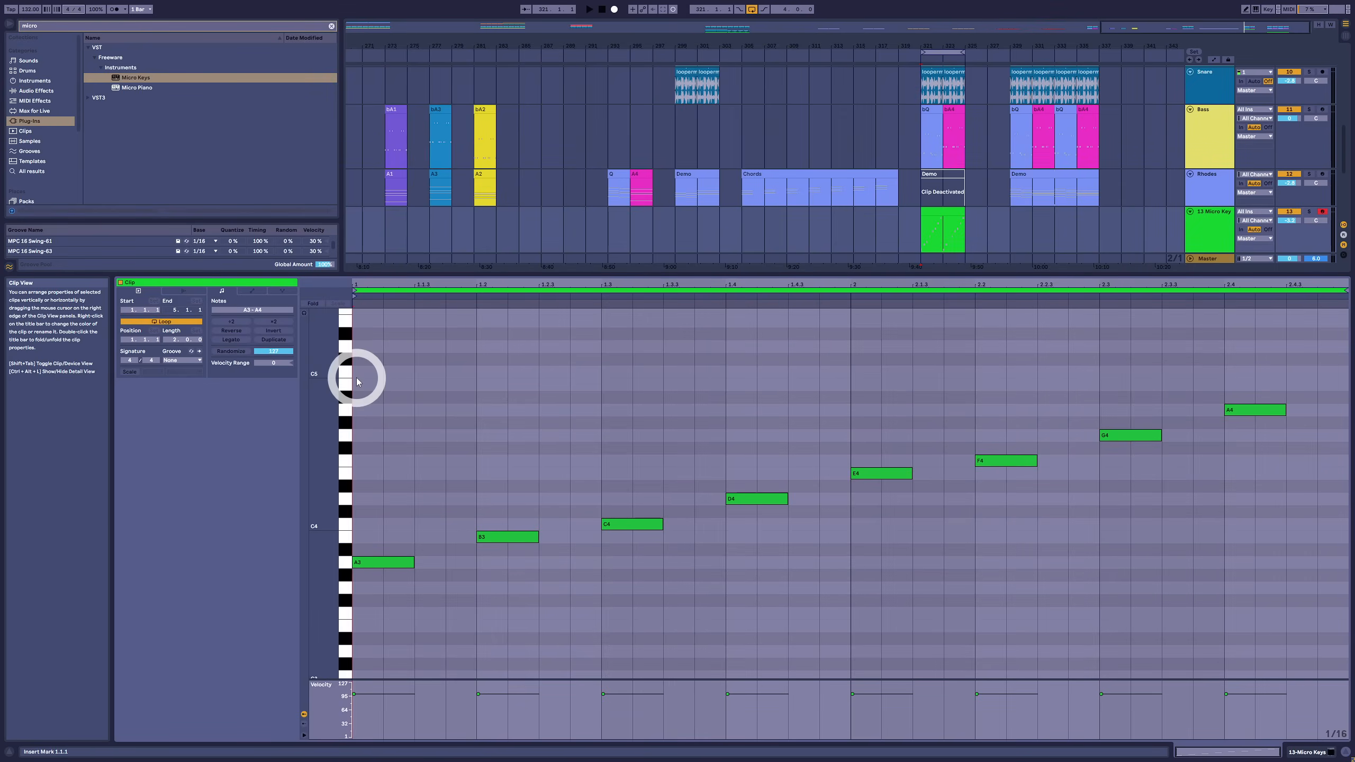
Step: Play the A3–A4 scale in the Micro Keys clip, raising its seventh note to G#4 and returning it to G4
{"action": "key", "text": "space"}
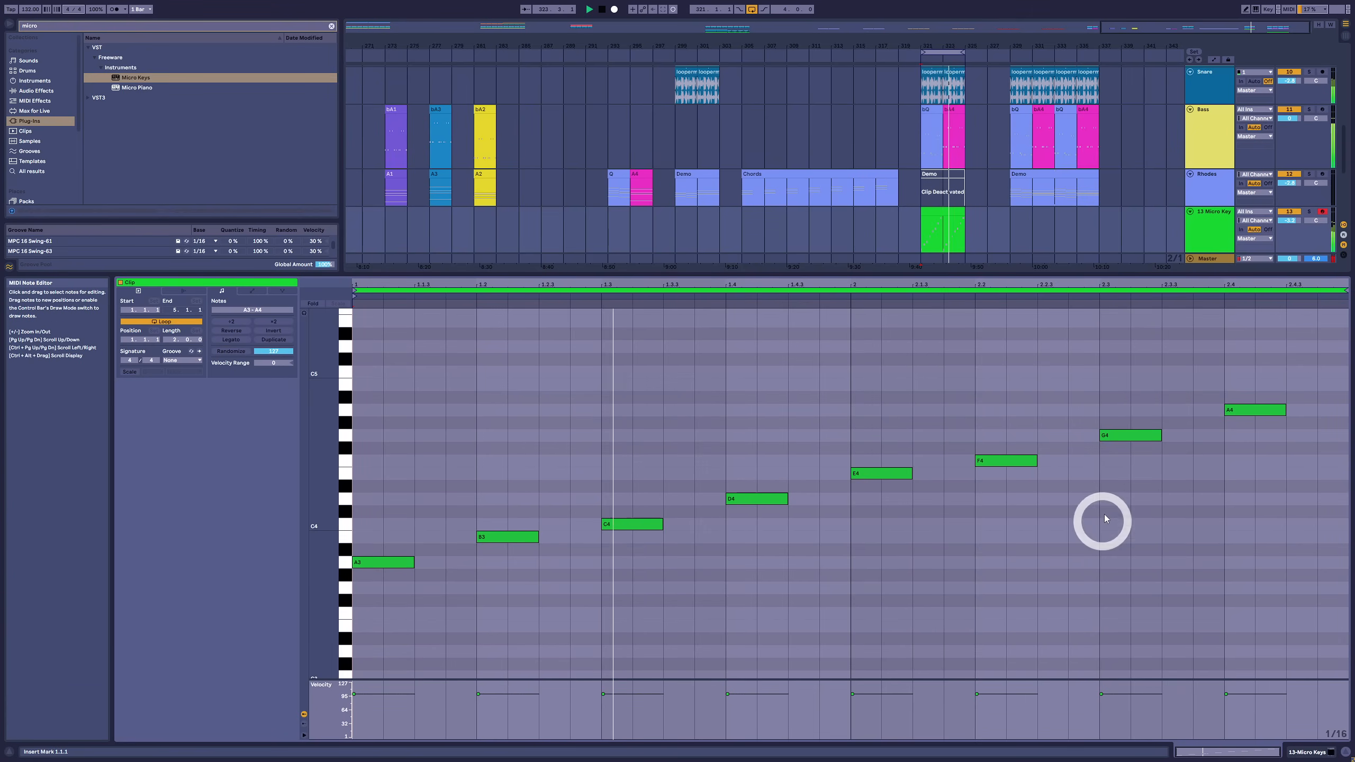
{"action": "left_click", "coordinate": [1130, 435]}
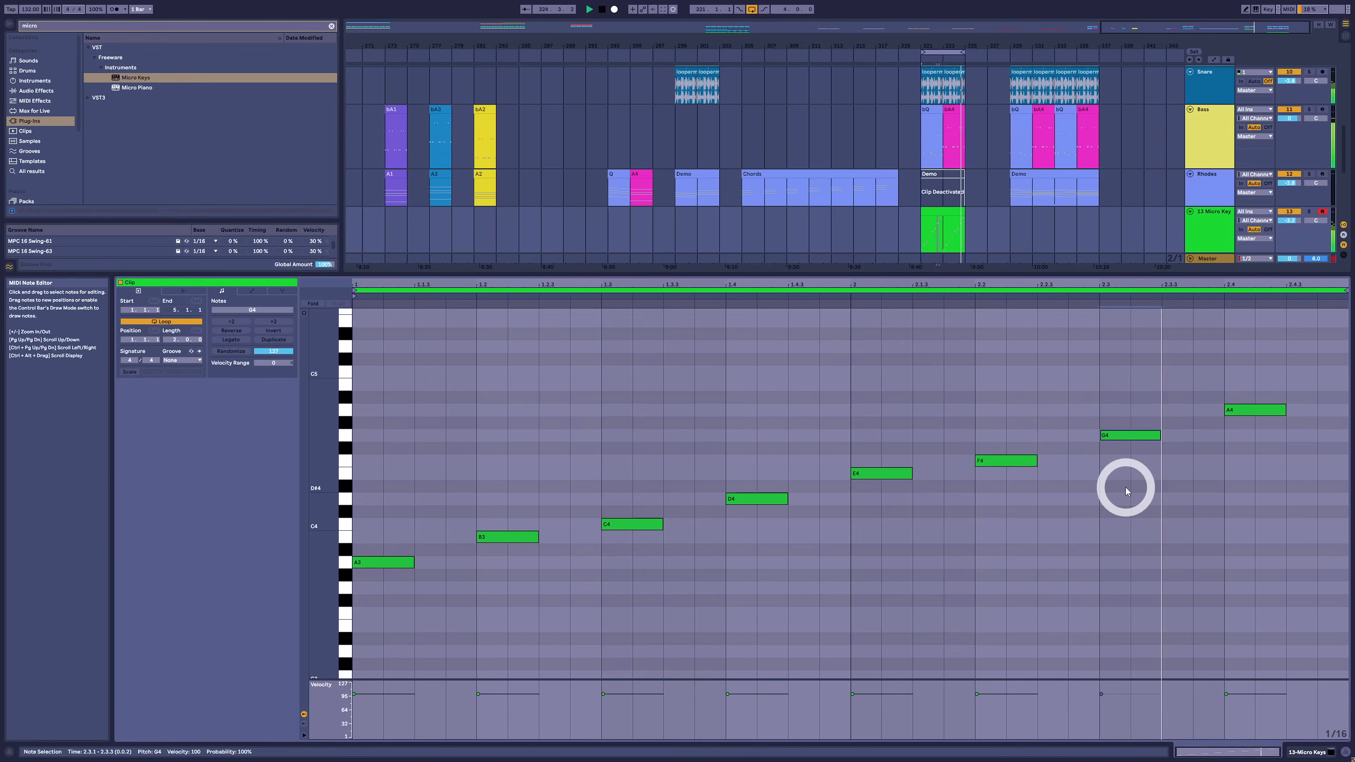
{"action": "key", "text": "Up"}
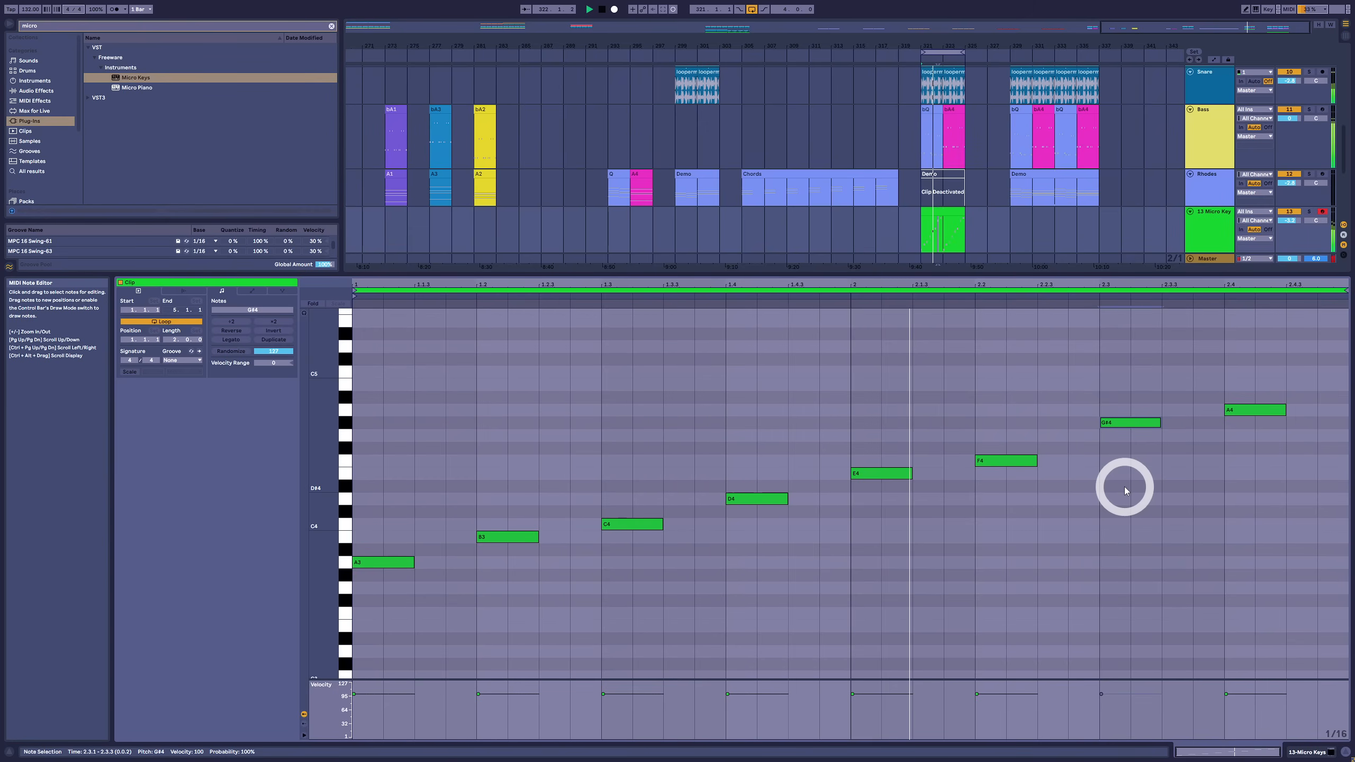
{"action": "key", "text": "Down"}
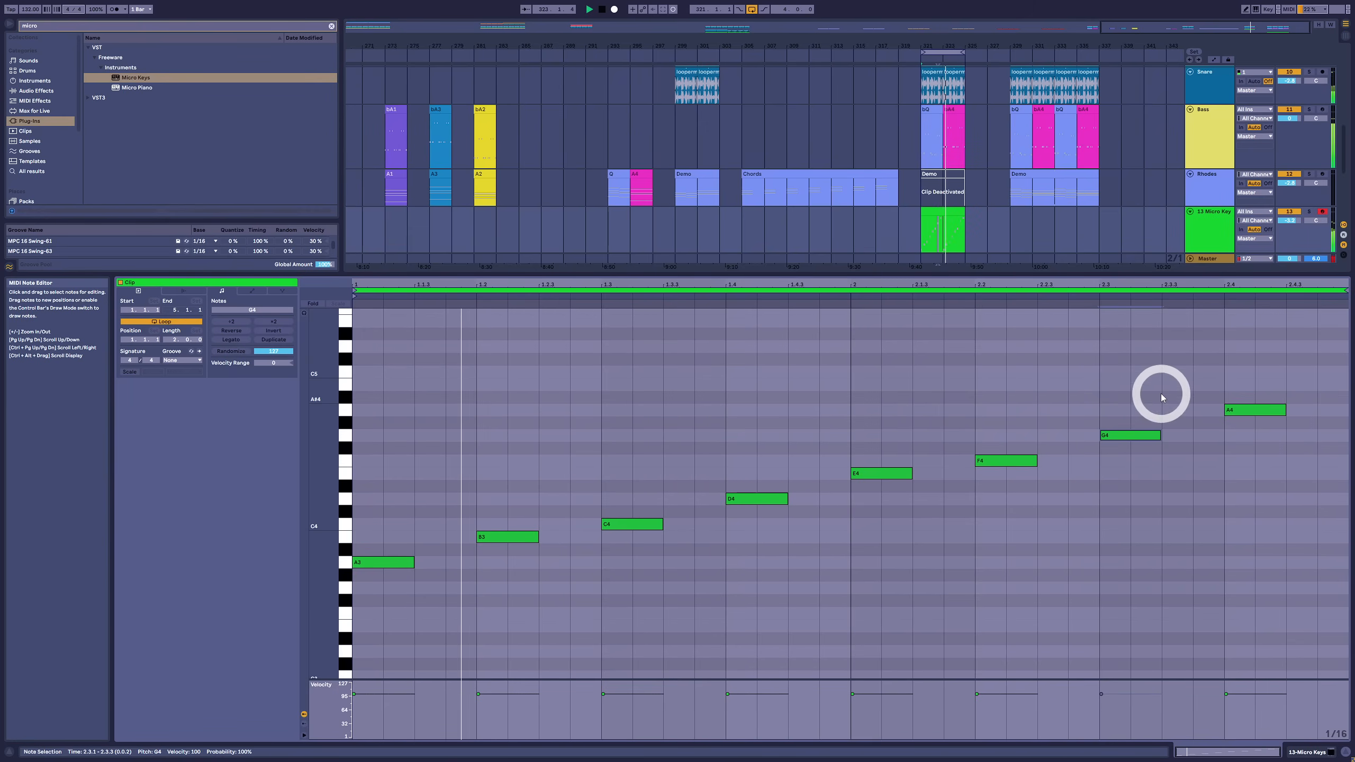
Step: Reactivate the Demo clip on the Rhodes track and raise the bar 2 chord's G2 to G#2
{"action": "left_click", "coordinate": [933, 176]}
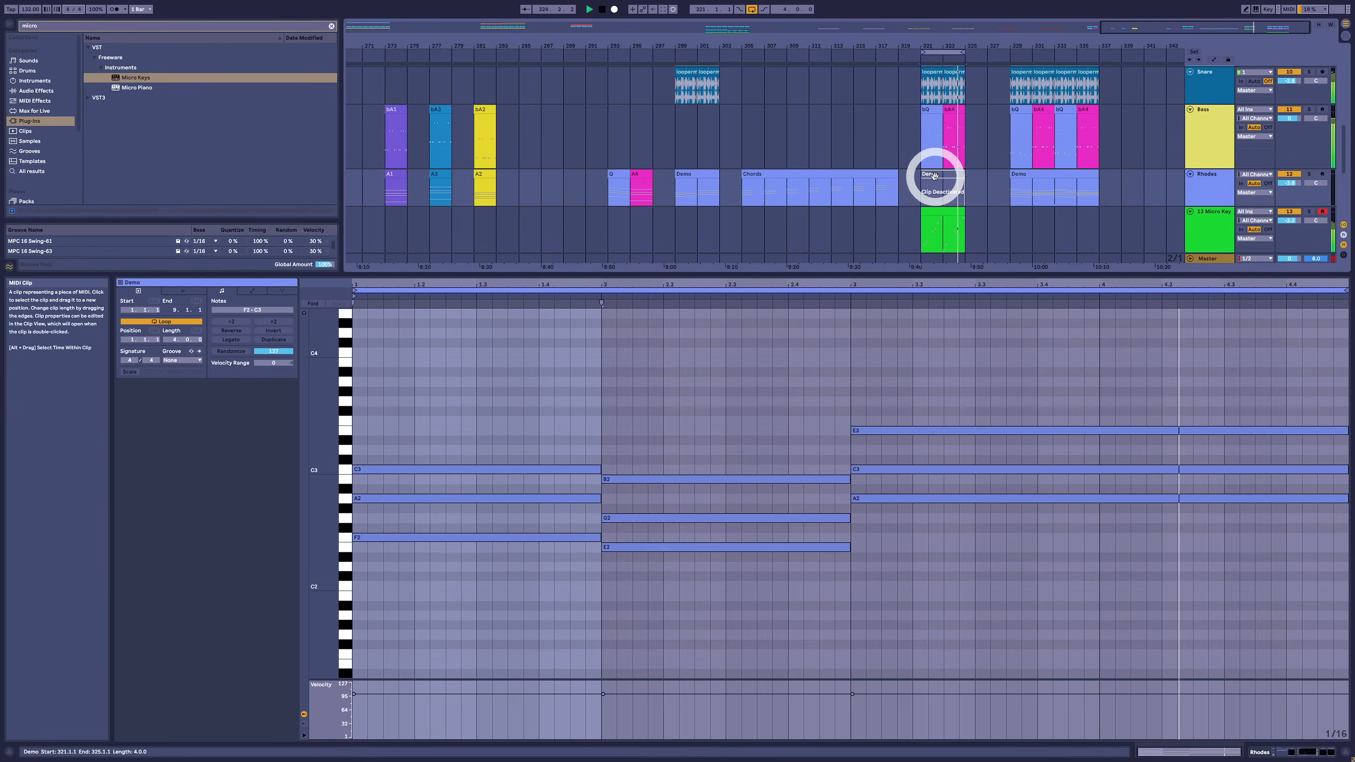
{"action": "left_click", "coordinate": [934, 180]}
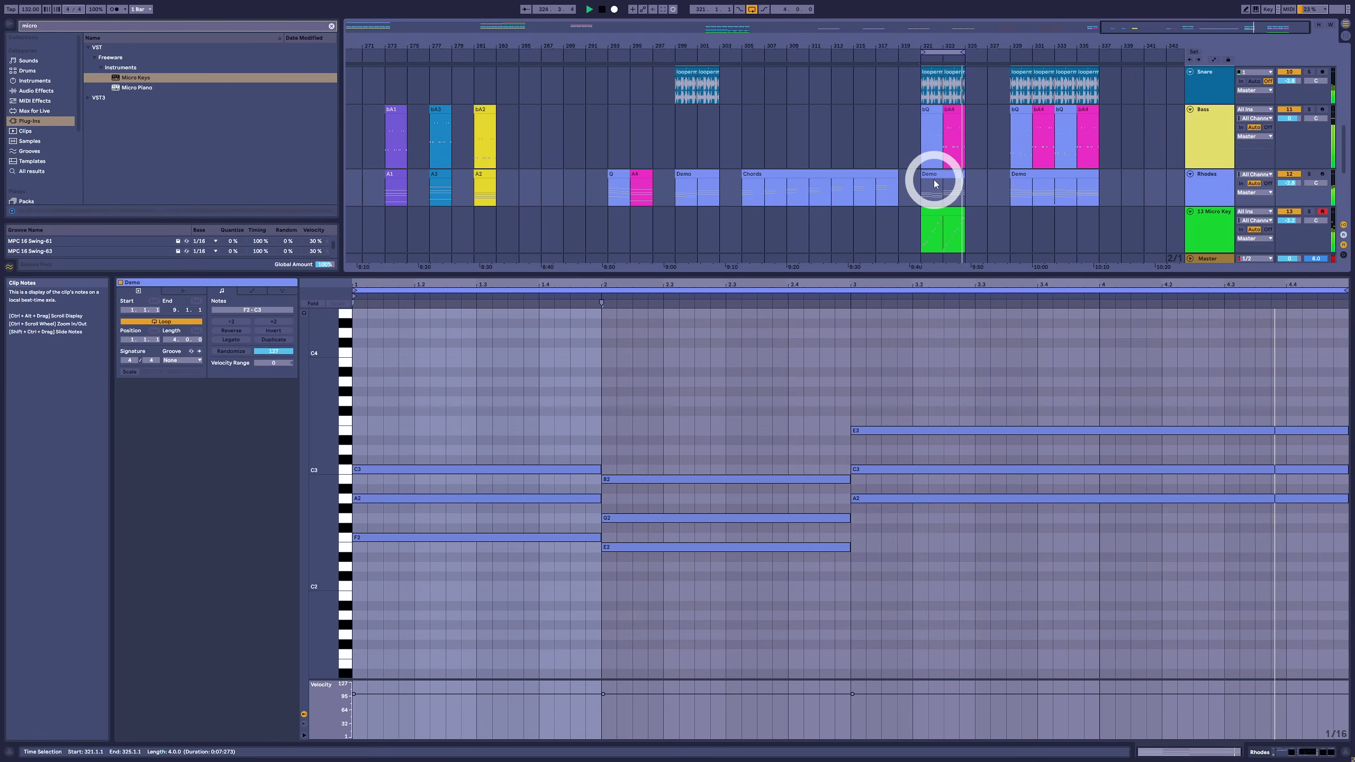
{"action": "left_click", "coordinate": [745, 518]}
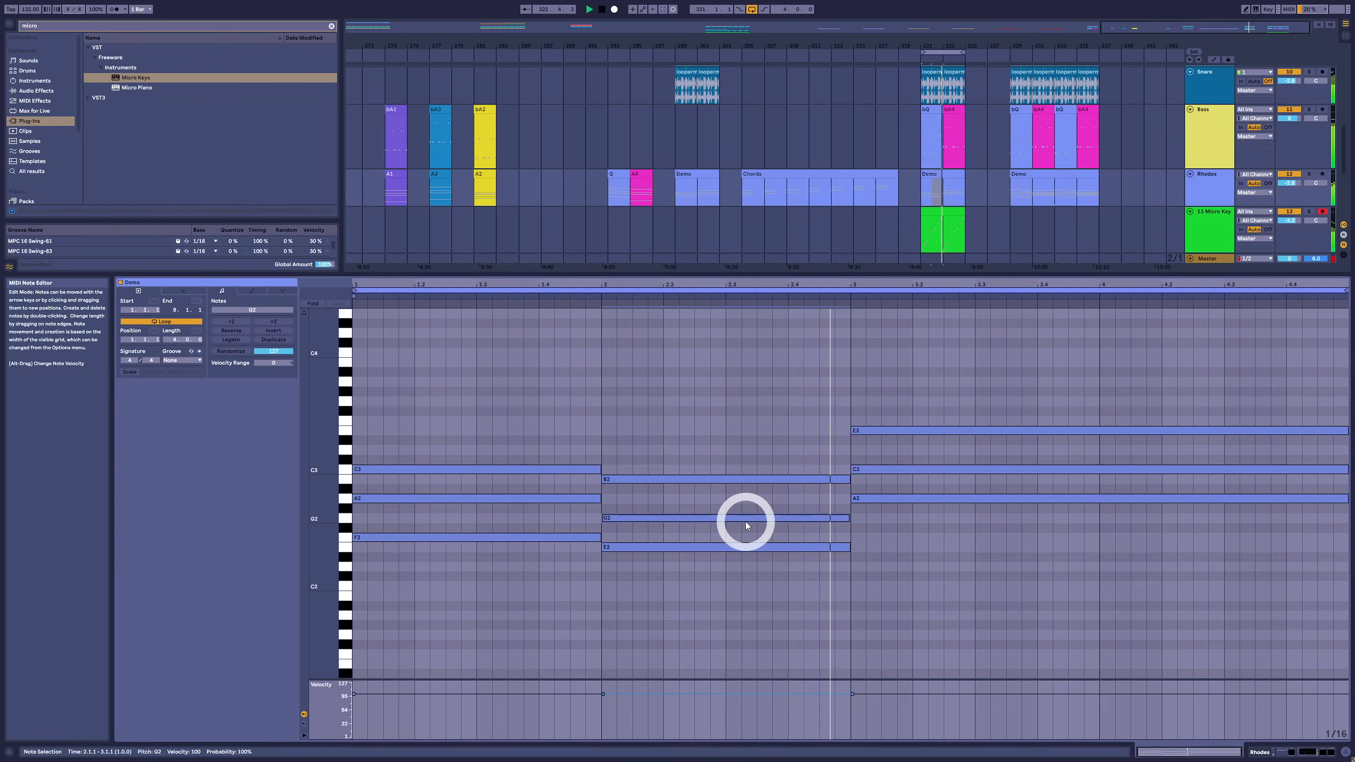
{"action": "key", "text": "Up"}
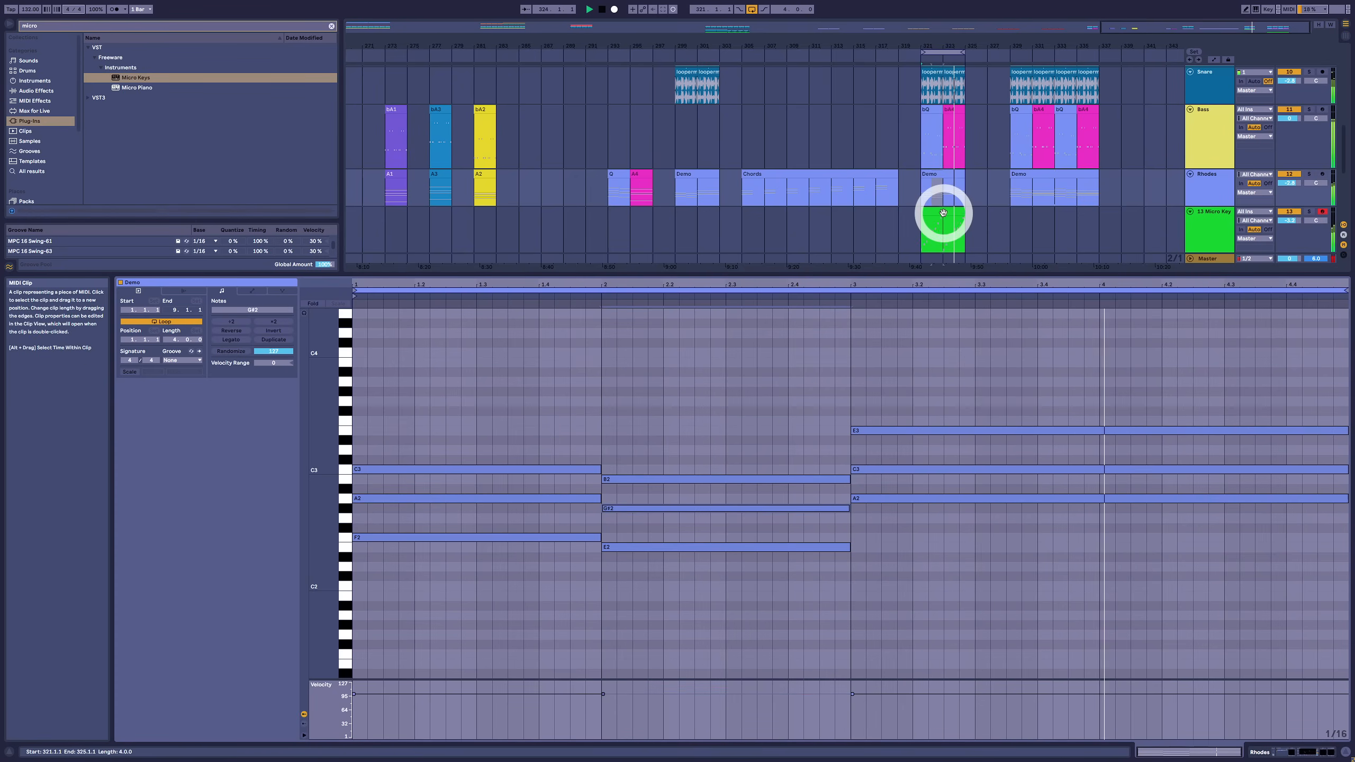
Step: Open the Micro Keys scale clip and raise its seventh note from G4 to G#4 while the loop plays
{"action": "double_click", "coordinate": [943, 213]}
{"action": "left_click_drag", "start_coordinate": [1137, 369], "coordinate": [1143, 469]}
{"action": "key", "text": "Up"}
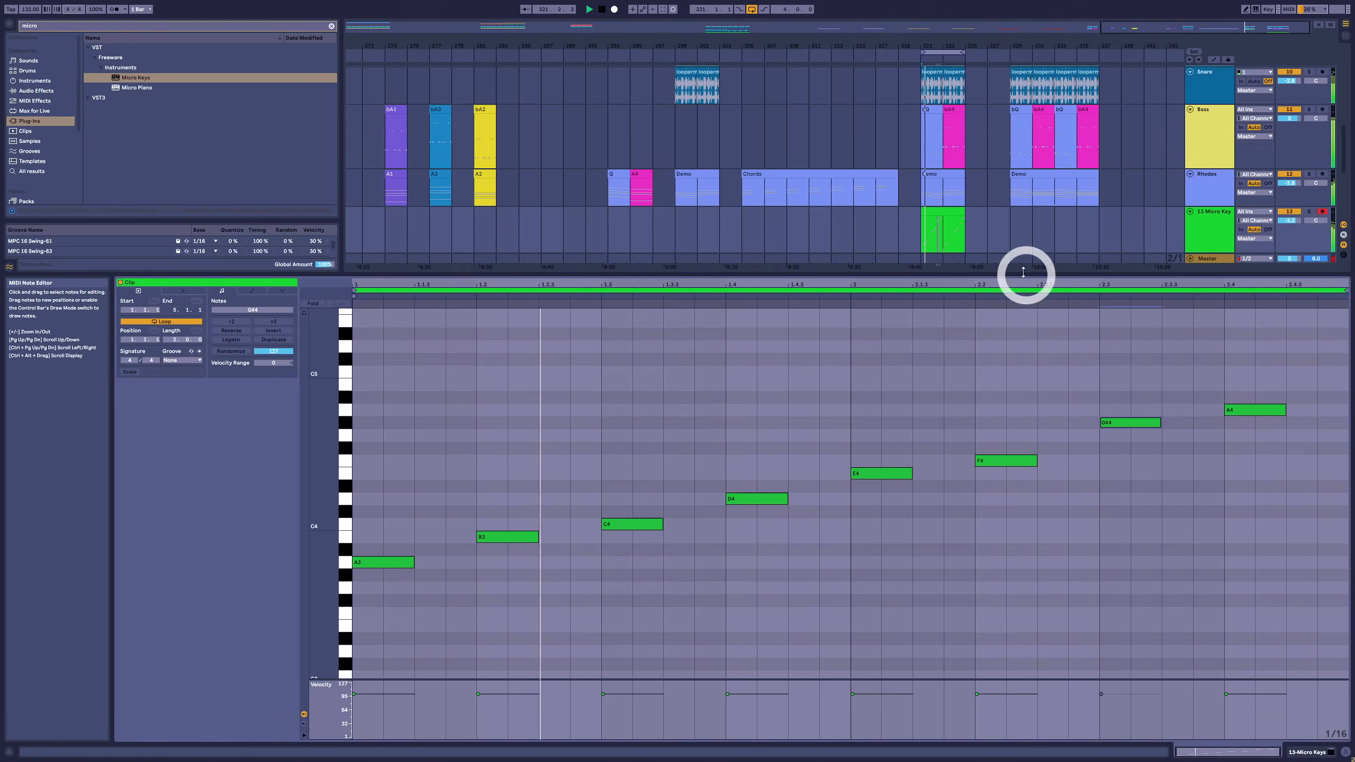
Step: Extend the Demo clip's bar 2 chord with D3 and F3, and its bar 1 chord with E3 and G3
{"action": "left_click", "coordinate": [946, 186]}
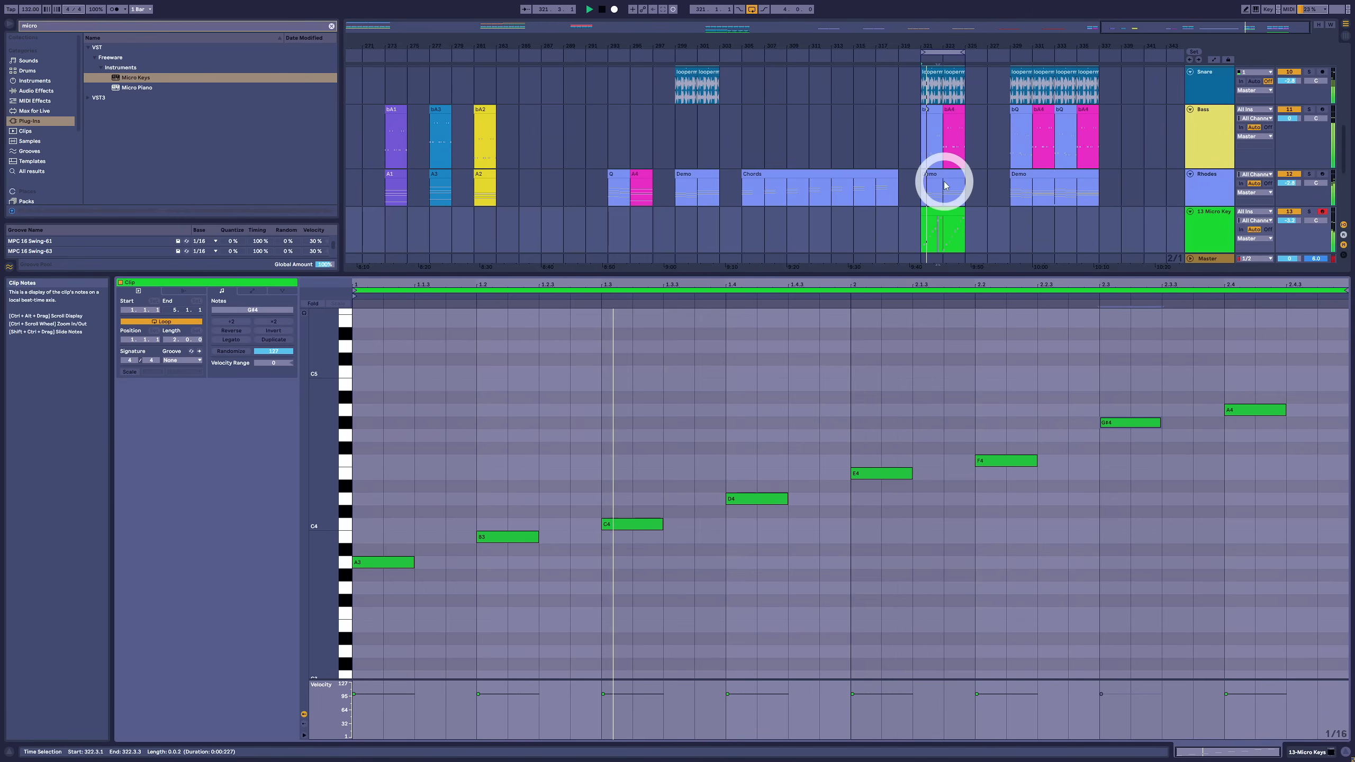
{"action": "left_click", "coordinate": [789, 514]}
{"action": "left_click", "coordinate": [663, 506]}
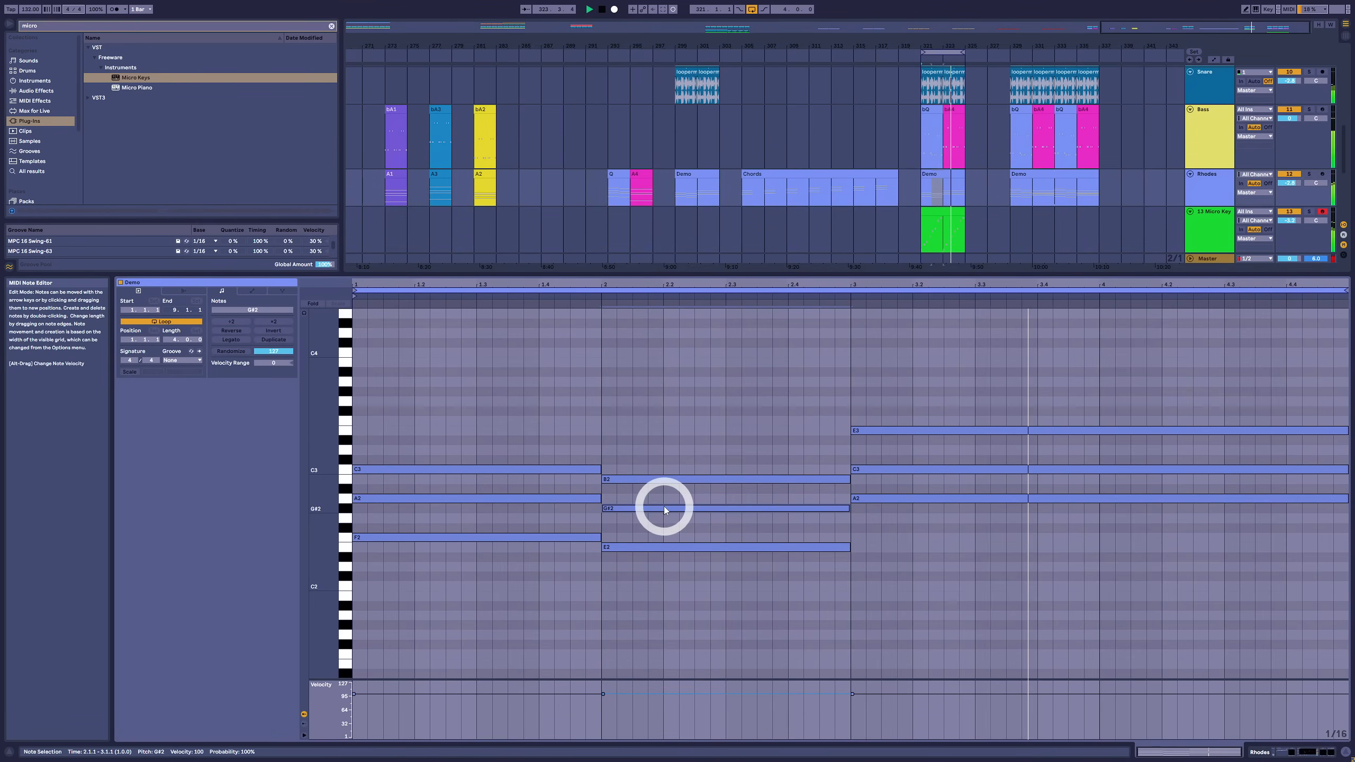
{"action": "left_click_drag", "start_coordinate": [665, 479], "coordinate": [660, 421]}
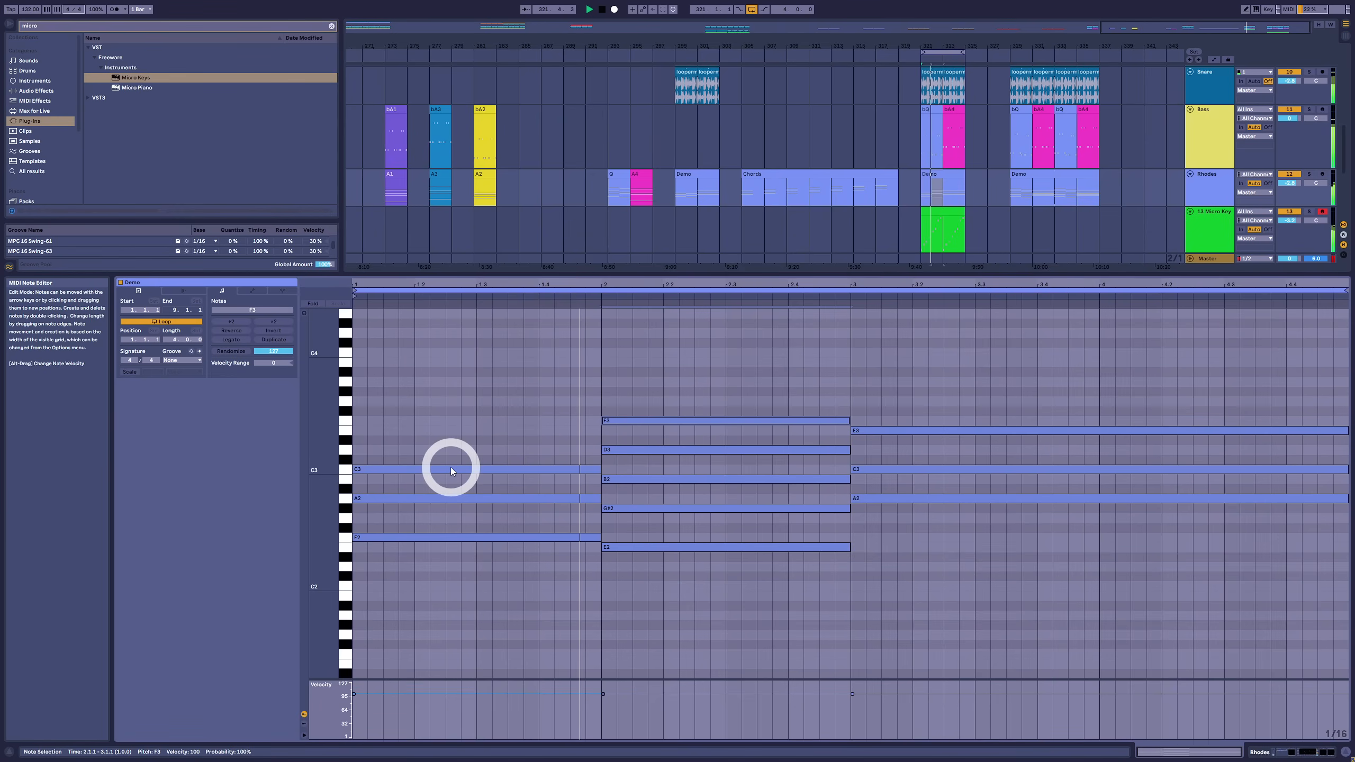
{"action": "left_click_drag", "start_coordinate": [451, 467], "coordinate": [453, 402]}
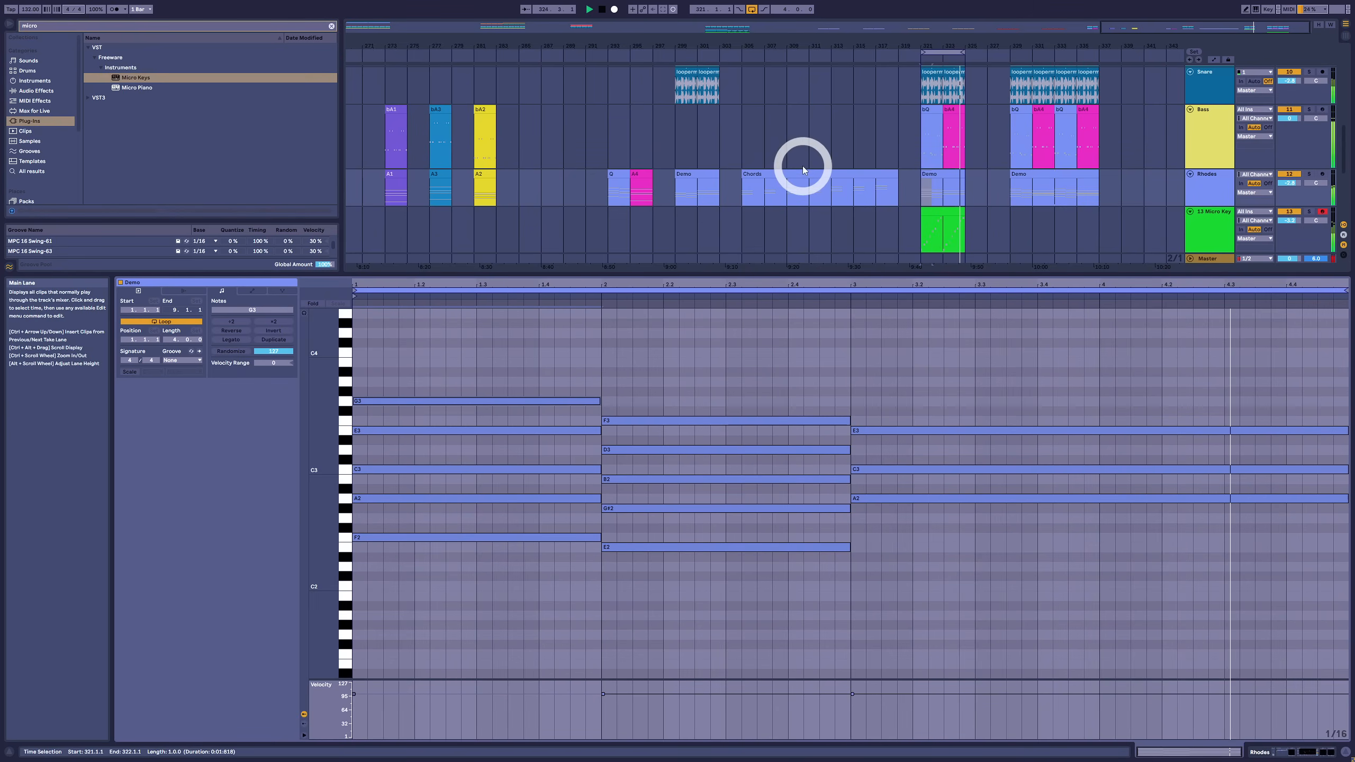
Step: Go back to the start of the arrangement and examine the four chords in the Foundation clip
{"action": "left_click_drag", "start_coordinate": [574, 46], "coordinate": [577, 46]}
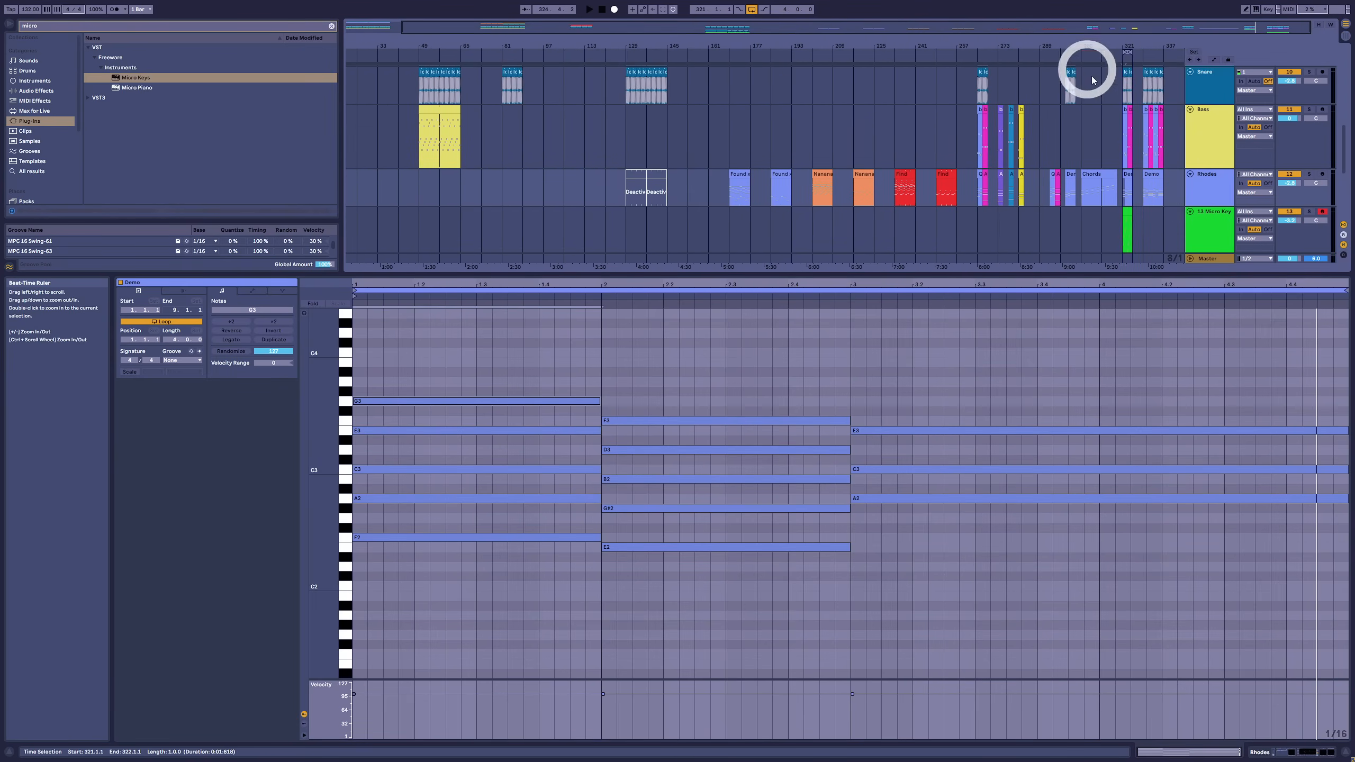
{"action": "scroll", "coordinate": [687, 126], "scroll_direction": "up", "scroll_amount": 1}
{"action": "scroll", "coordinate": [687, 125], "scroll_direction": "up", "scroll_amount": 5}
{"action": "scroll", "coordinate": [605, 216], "scroll_direction": "down", "scroll_amount": 2}
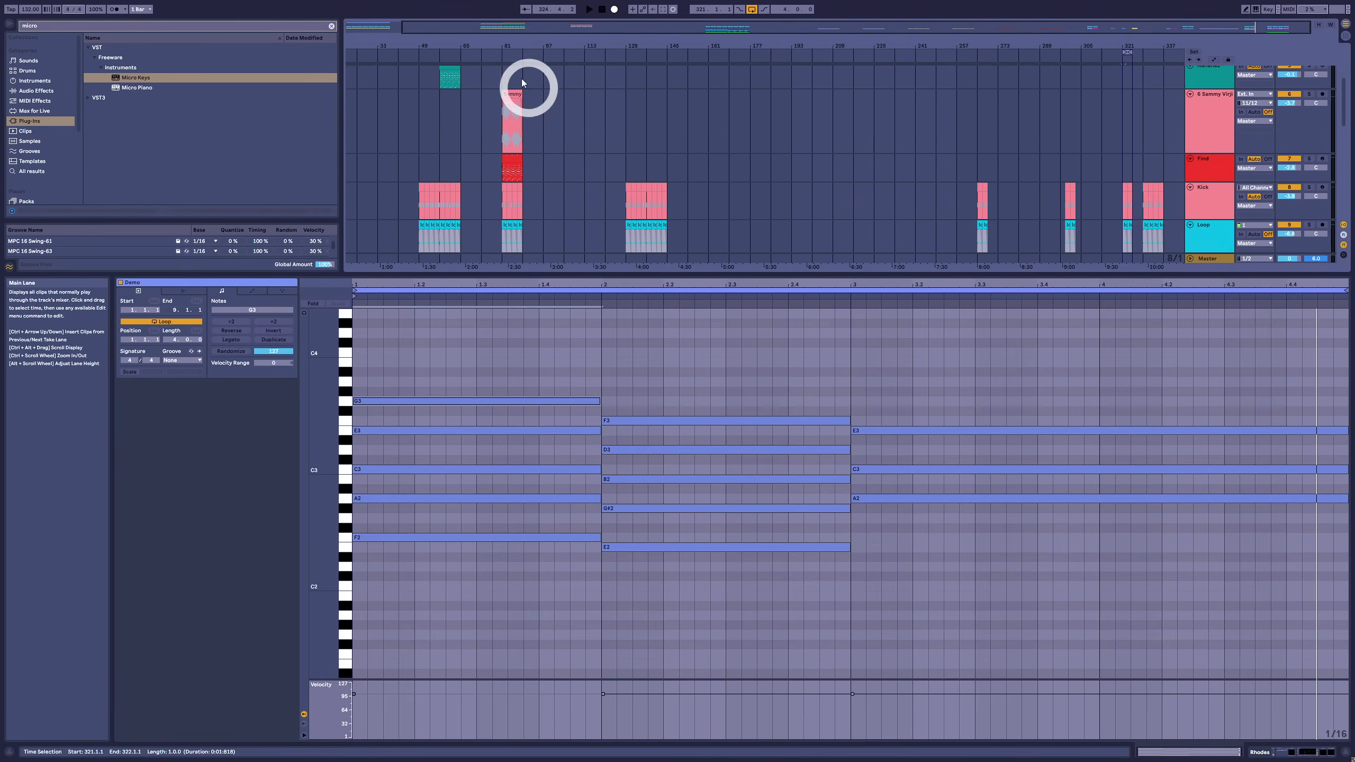
{"action": "left_click_drag", "start_coordinate": [503, 46], "coordinate": [442, 42]}
{"action": "scroll", "coordinate": [435, 87], "scroll_direction": "up", "scroll_amount": 2}
{"action": "scroll", "coordinate": [357, 113], "scroll_direction": "up", "scroll_amount": 1}
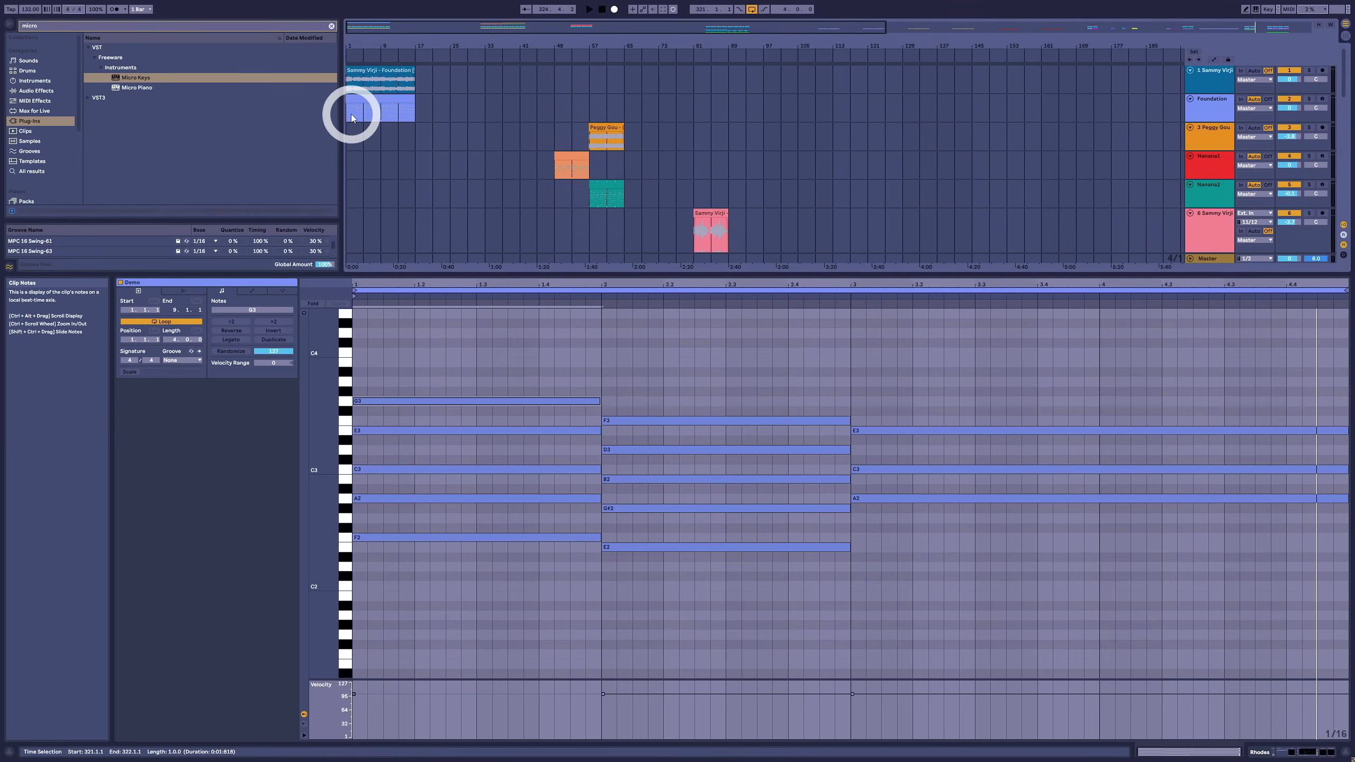
{"action": "left_click", "coordinate": [347, 114]}
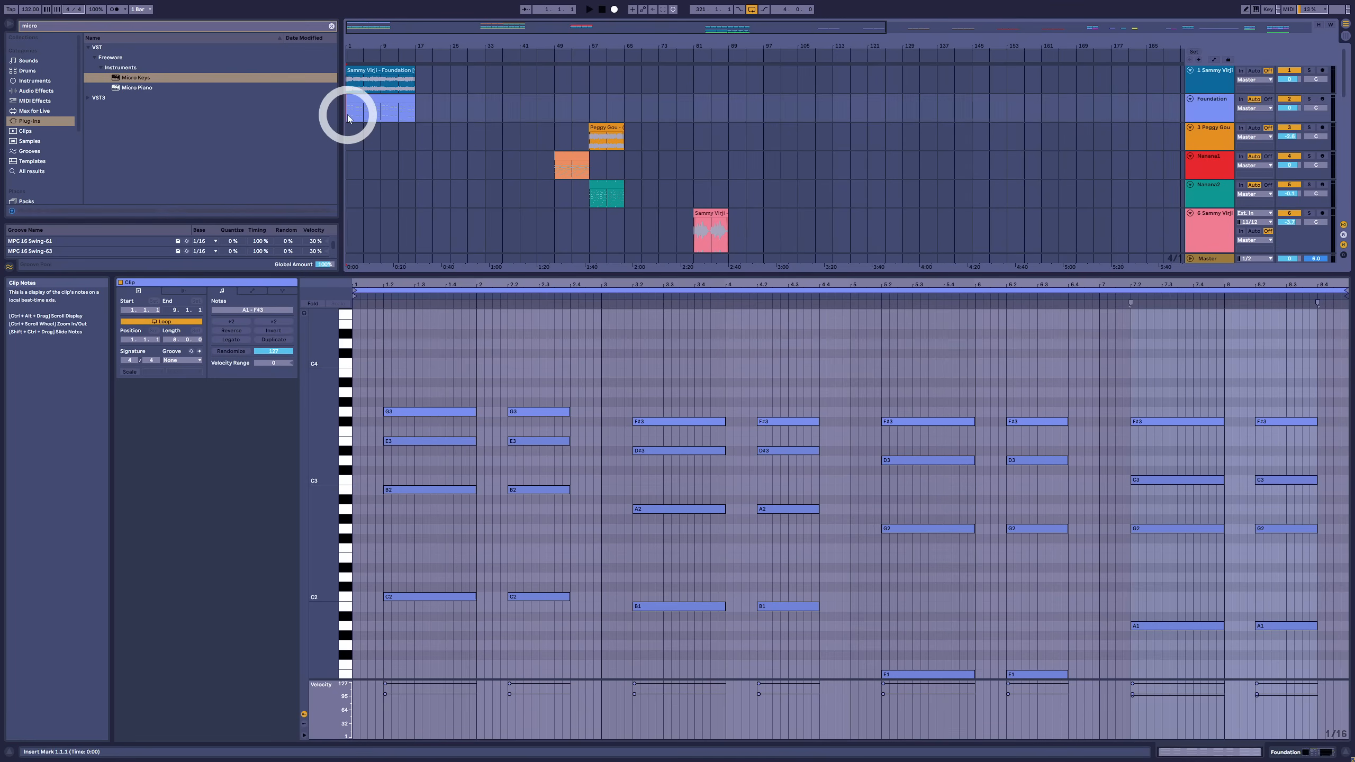
{"action": "left_click", "coordinate": [362, 100]}
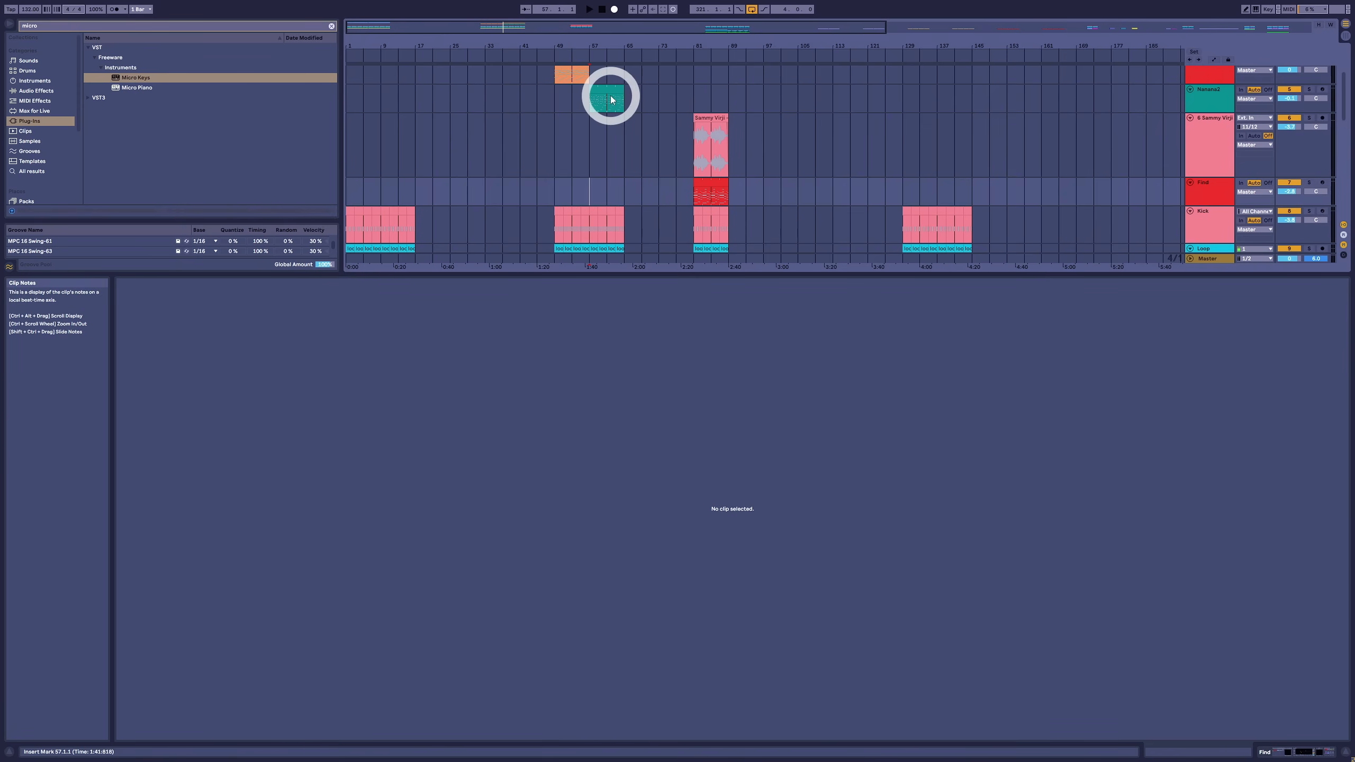
Step: Play the Peggy Gou reference from bar 57 and examine the Nanana2 clip's chords, selecting the two chords from beat 3 of bar 1
{"action": "left_click", "coordinate": [611, 100]}
{"action": "scroll", "coordinate": [596, 155], "scroll_direction": "up", "scroll_amount": 2}
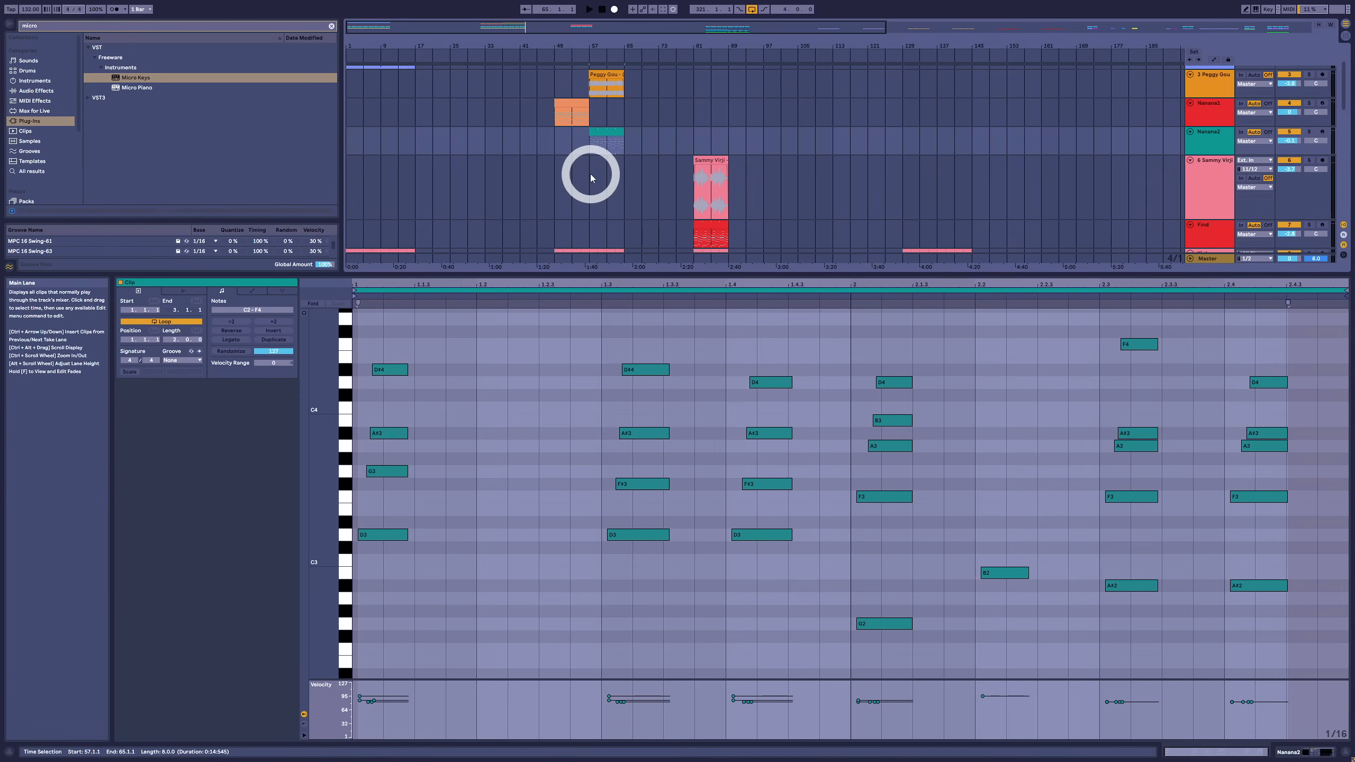
{"action": "left_click", "coordinate": [589, 175]}
{"action": "key", "text": "space"}
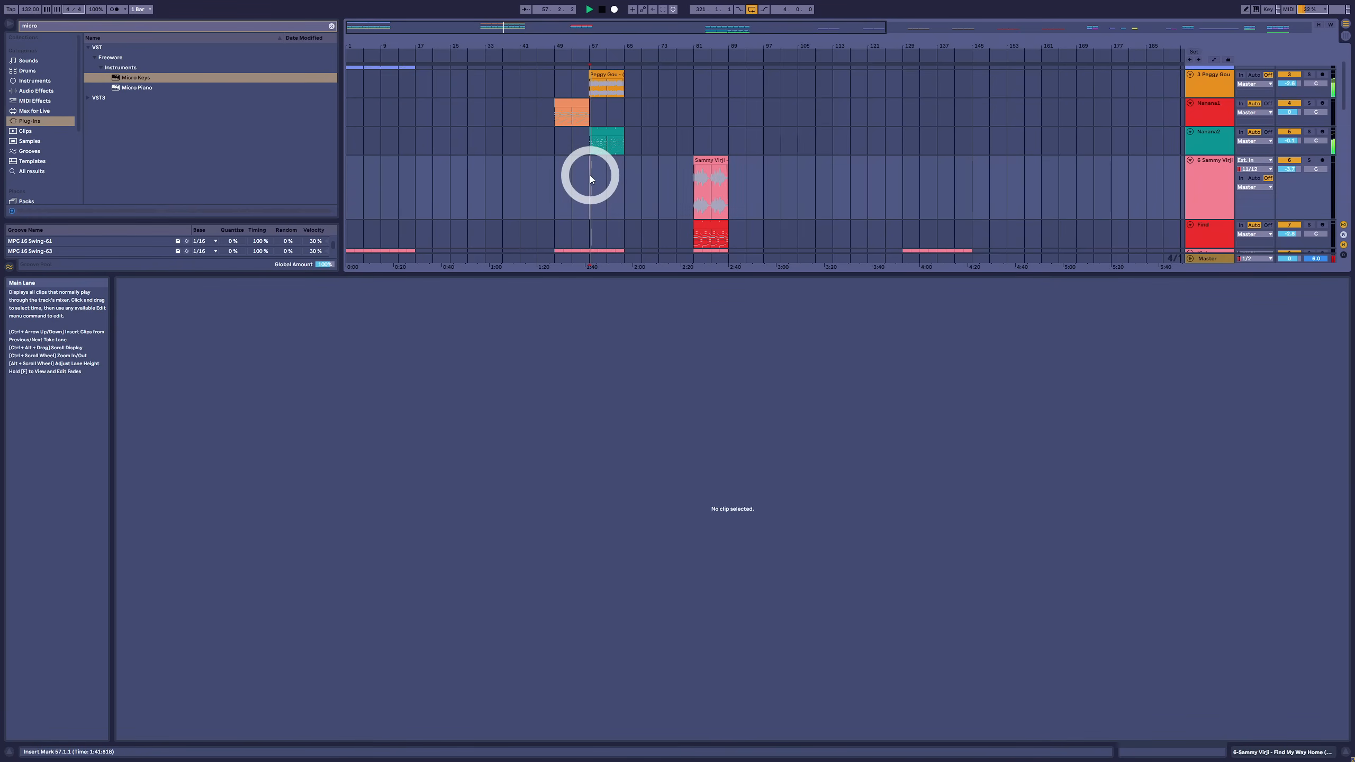
{"action": "left_click", "coordinate": [605, 151]}
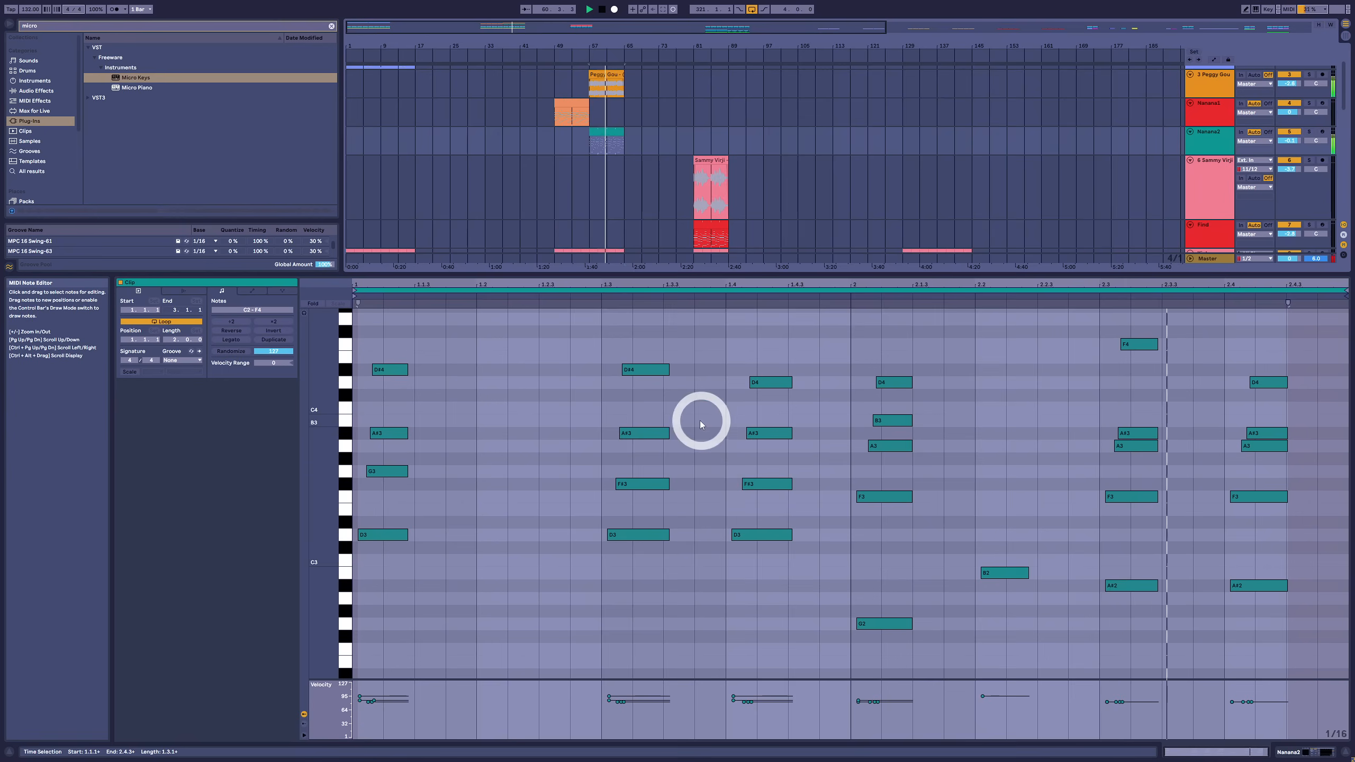
{"action": "left_click_drag", "start_coordinate": [580, 344], "coordinate": [765, 600]}
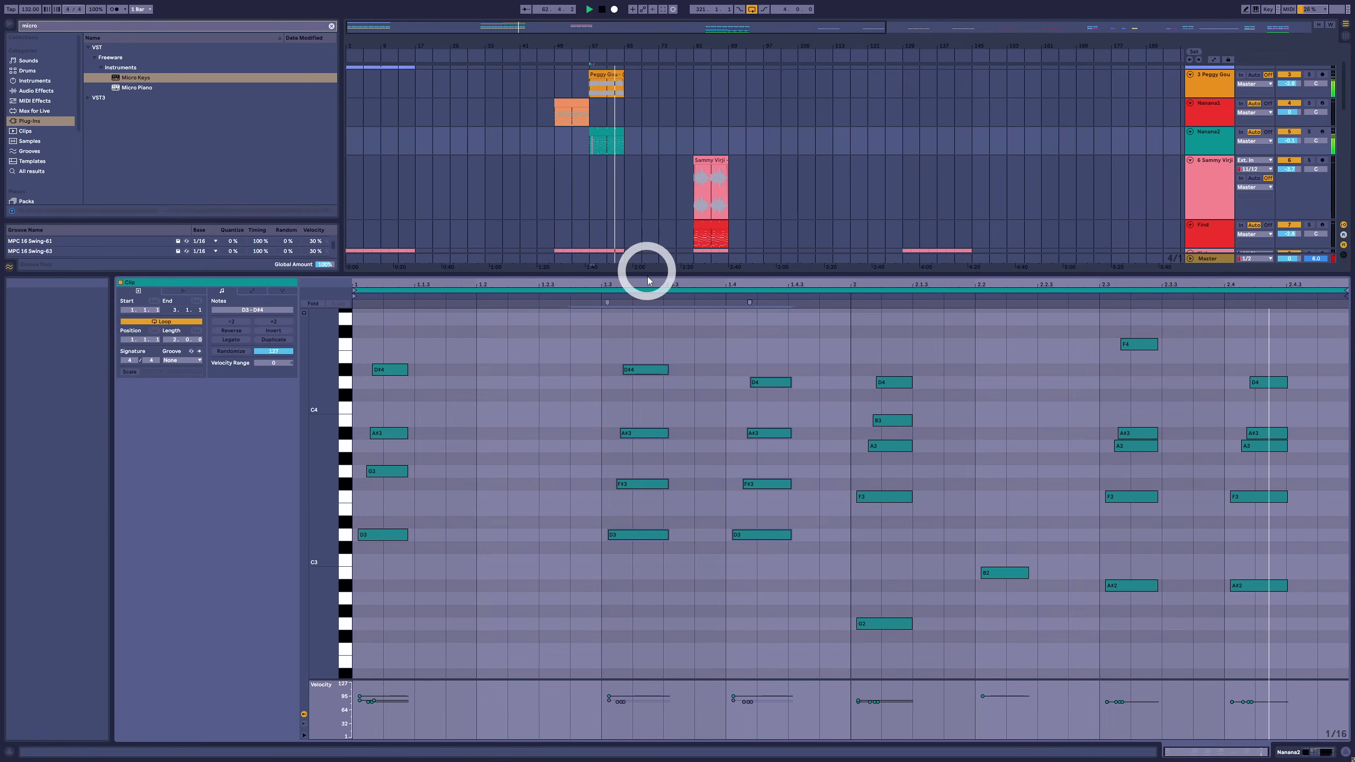
Step: Open the Find clip under the Sammy Virji track, play it from bar 81, and view its full chord range
{"action": "left_click", "coordinate": [709, 228]}
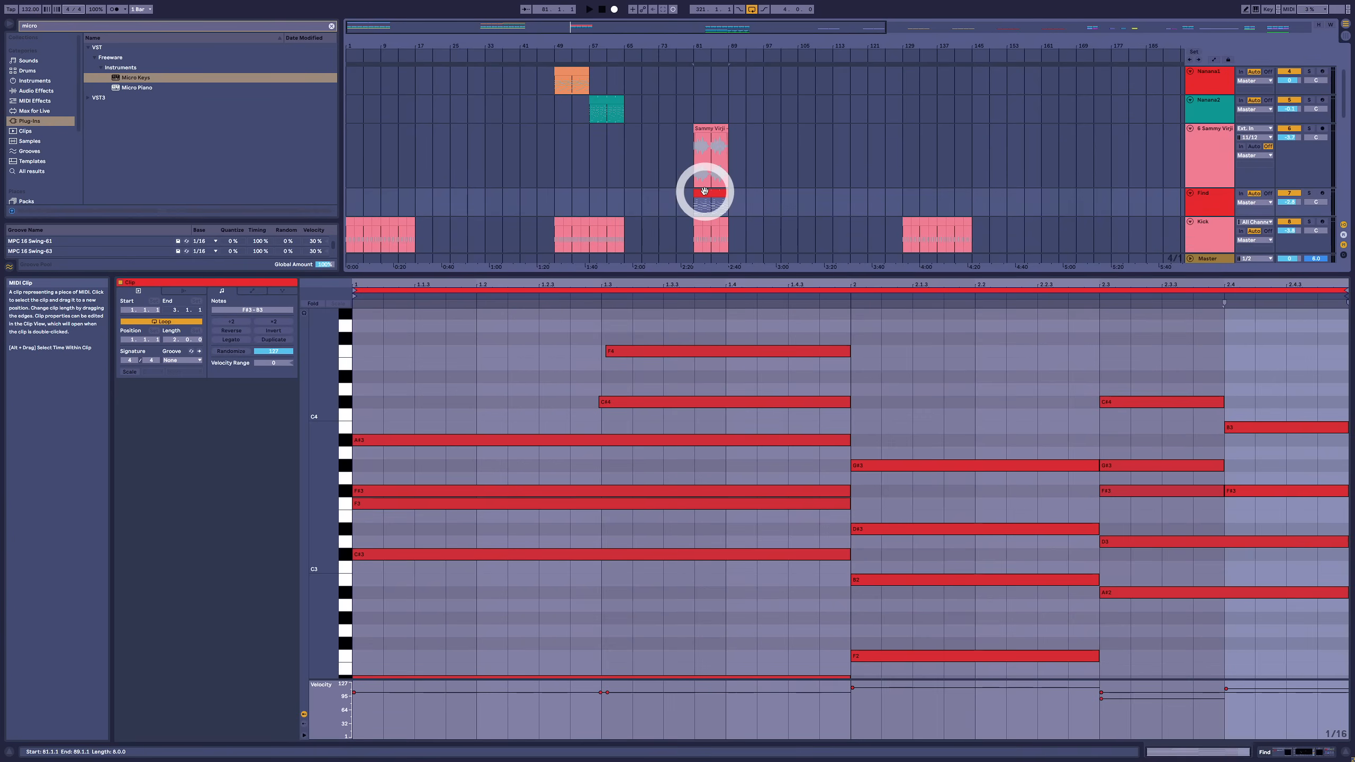
{"action": "double_click", "coordinate": [720, 49]}
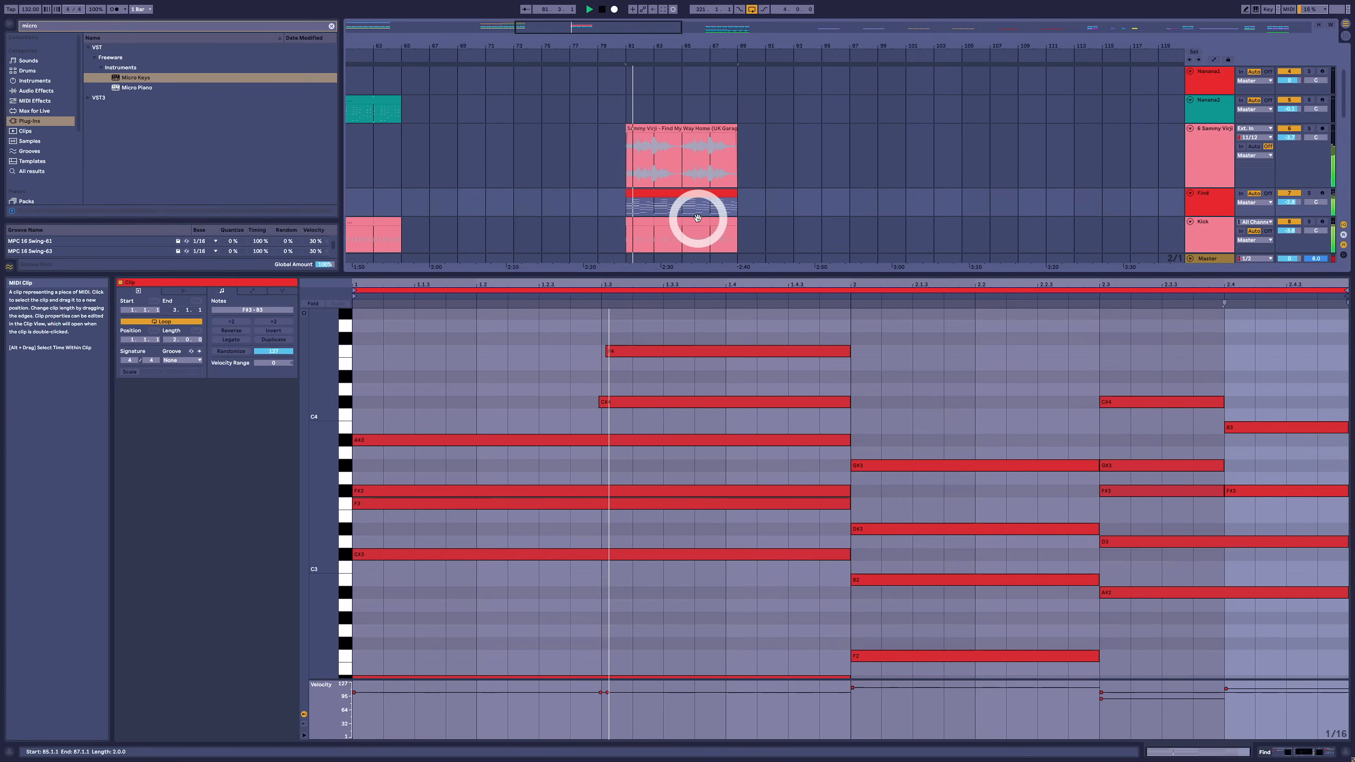
{"action": "scroll", "coordinate": [709, 218], "scroll_direction": "down", "scroll_amount": 1}
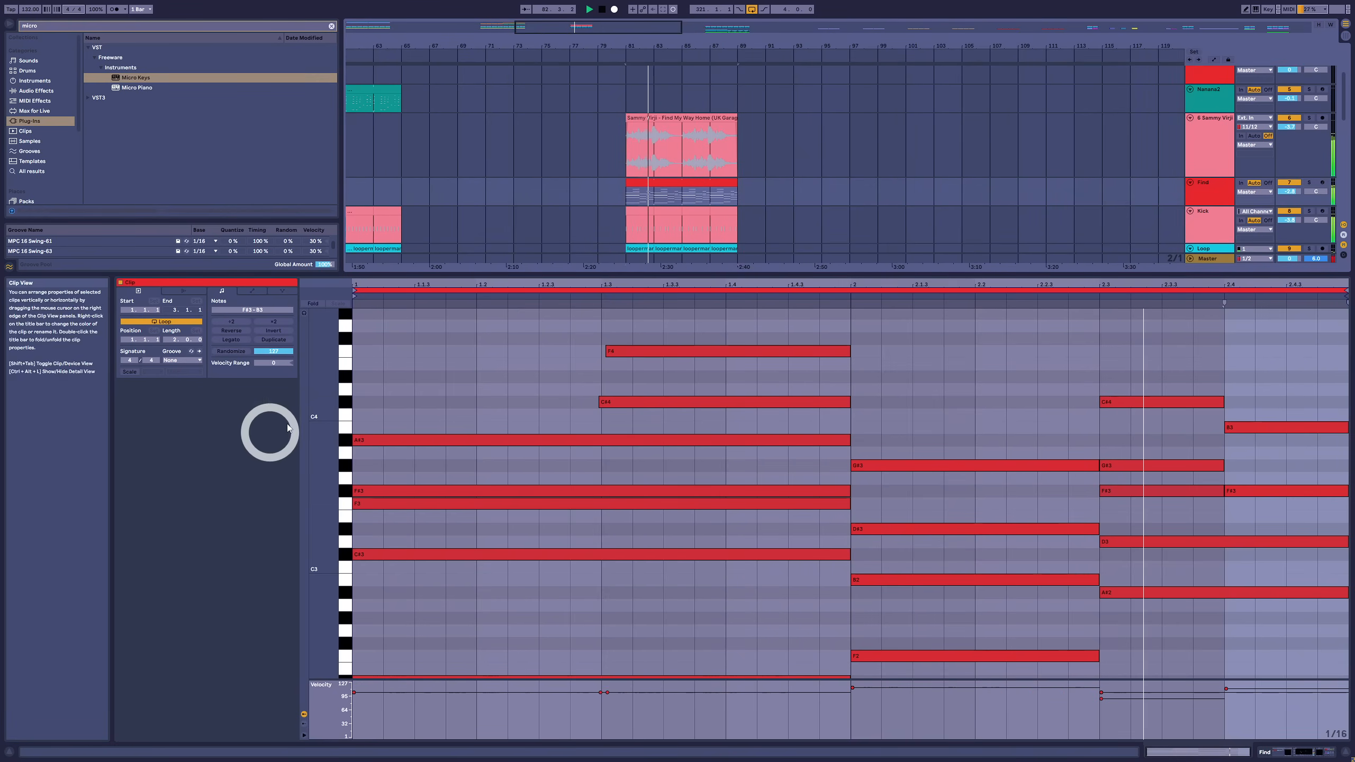
{"action": "double_click", "coordinate": [321, 416]}
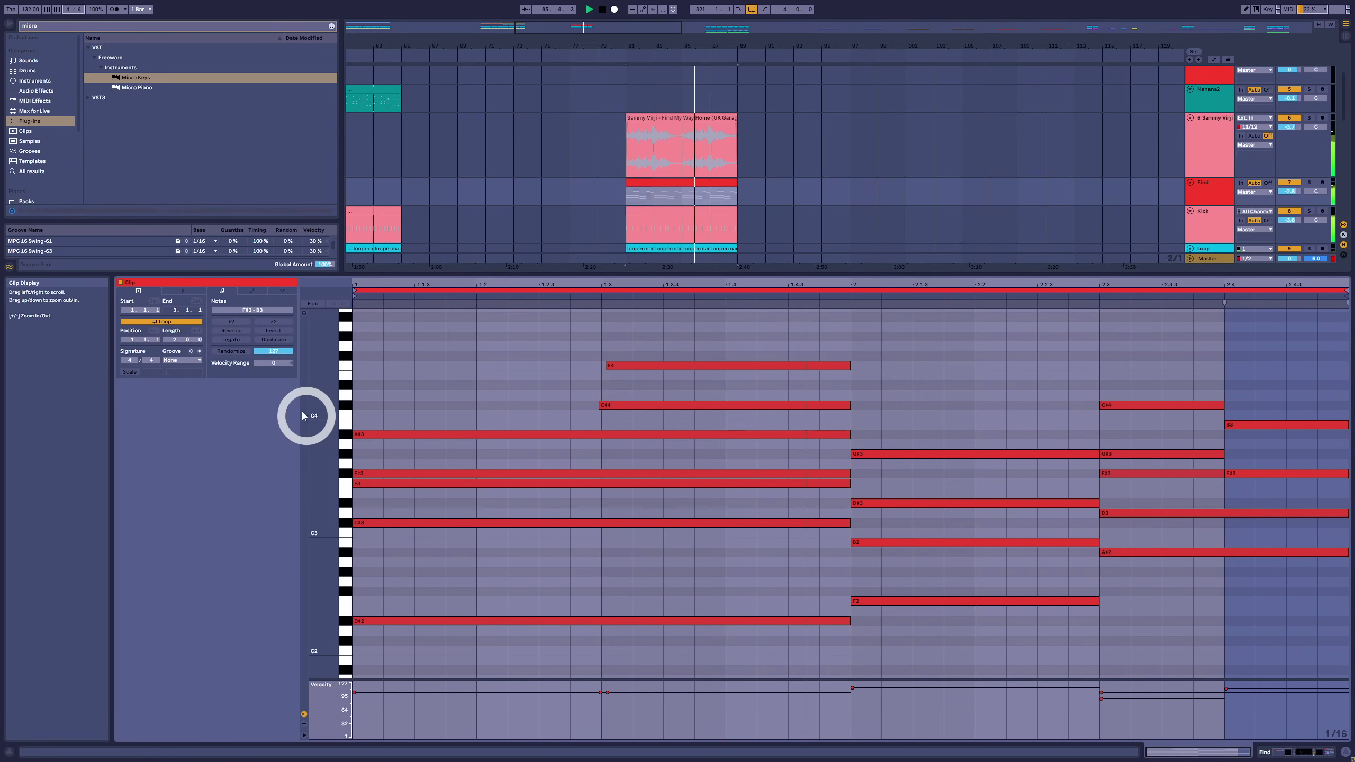
Step: Stop playback and place the insert marker on the Find track at bar 129, where the next drum clips start
{"action": "left_click_drag", "start_coordinate": [688, 62], "coordinate": [553, 40]}
{"action": "left_click", "coordinate": [672, 195]}
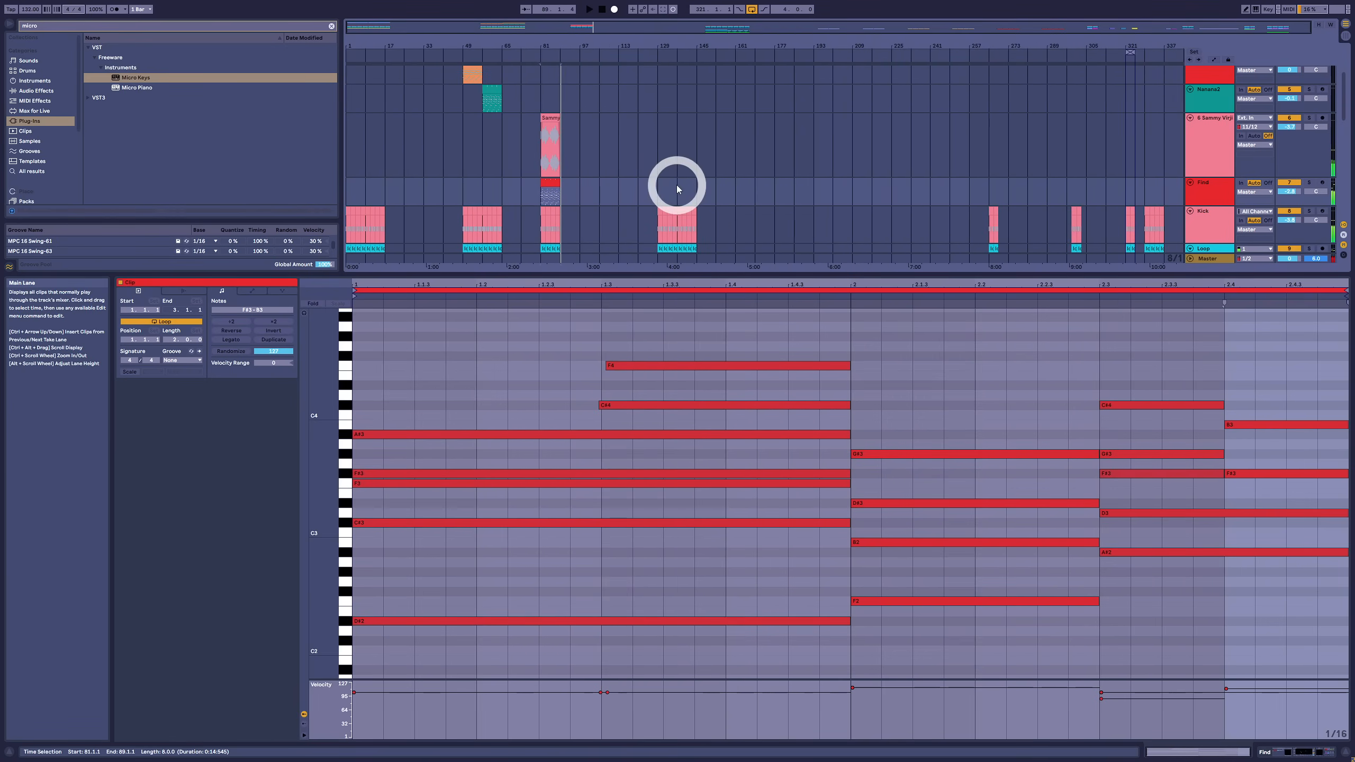
{"action": "left_click", "coordinate": [660, 194]}
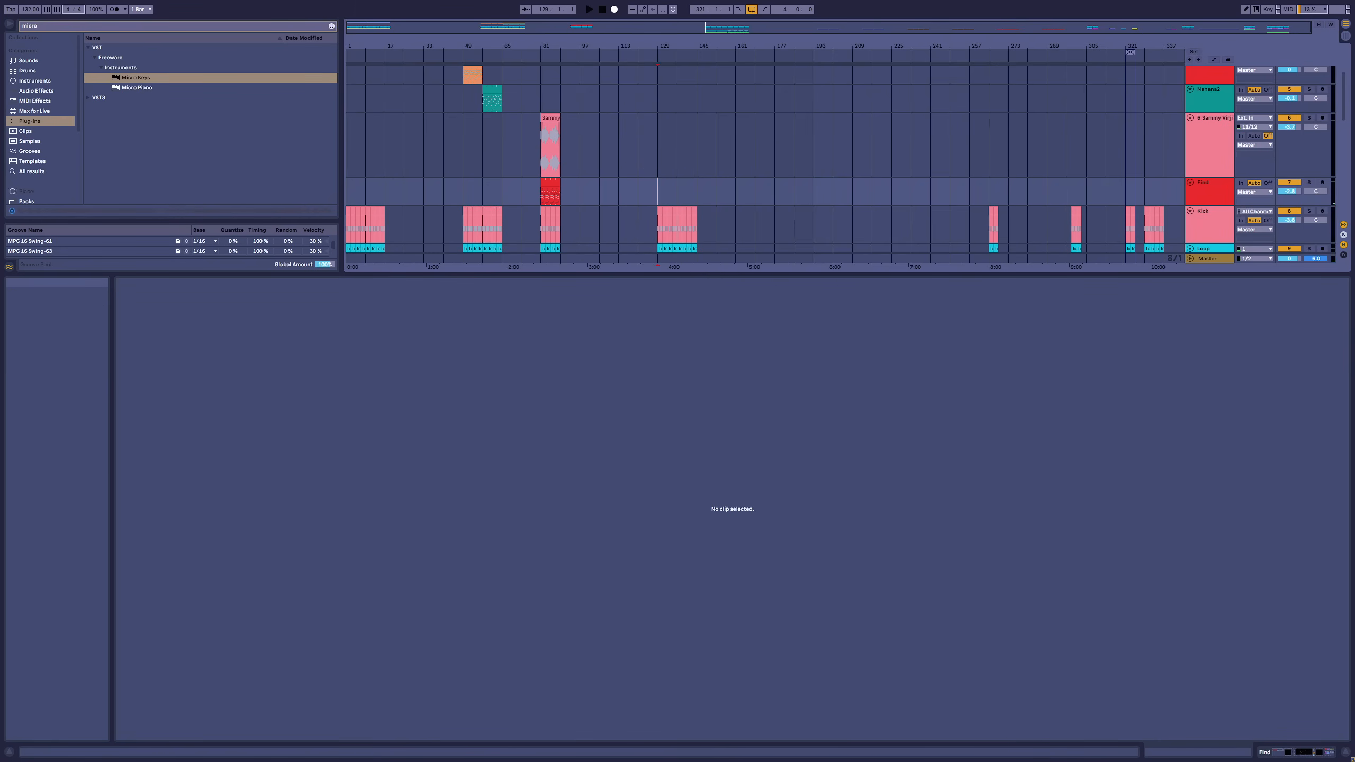